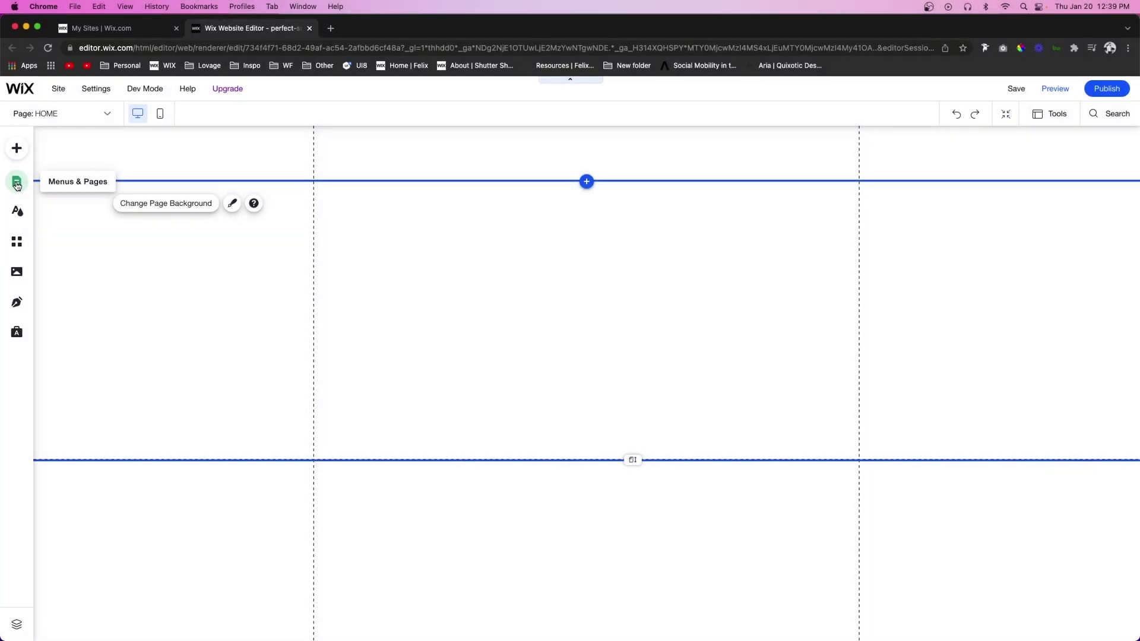
Step: Add a new page to the site menu and name it SERVICES
{"action": "left_click", "coordinate": [17, 183]}
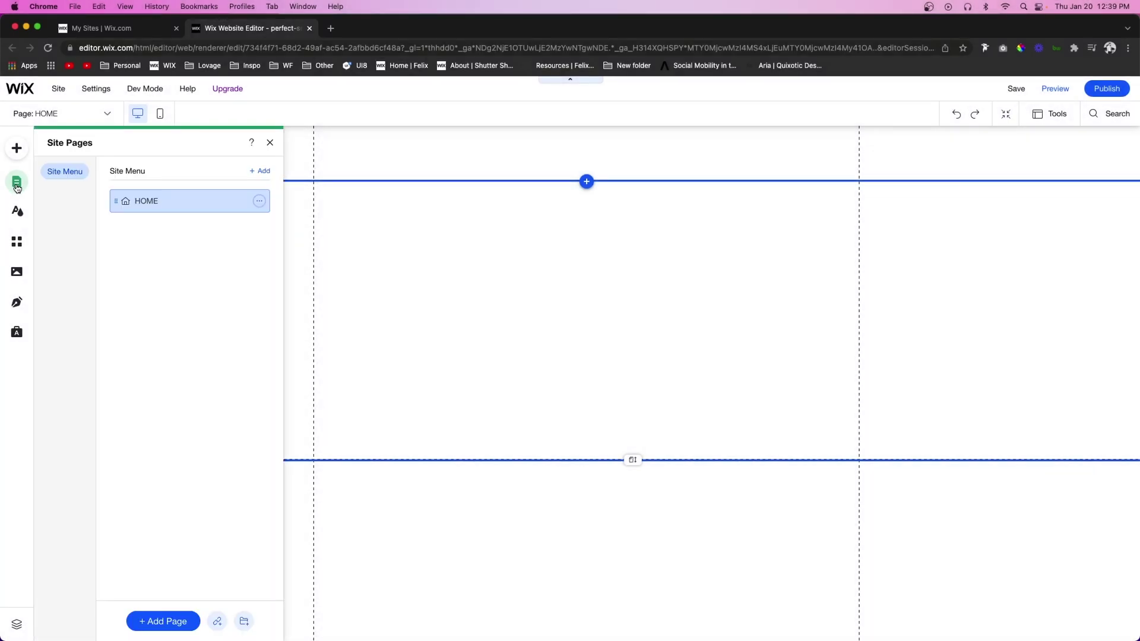
{"action": "left_click", "coordinate": [162, 620]}
{"action": "left_click", "coordinate": [213, 162]}
{"action": "type", "text": "SERVICE"}
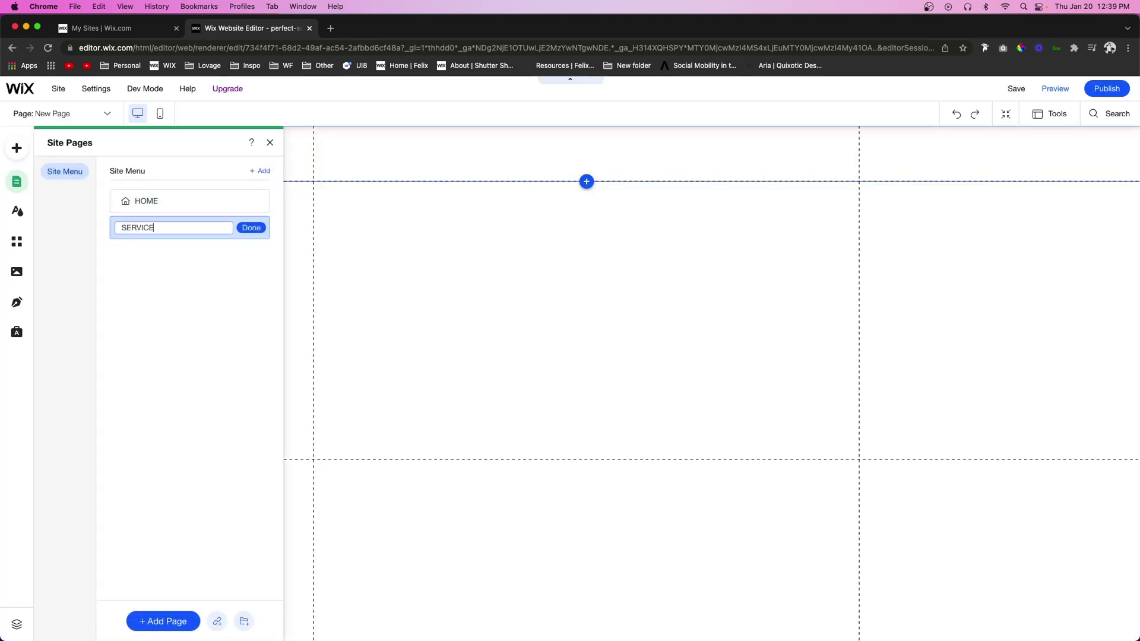
{"action": "type", "text": "S"}
{"action": "left_click", "coordinate": [251, 227]}
{"action": "left_click", "coordinate": [491, 275]}
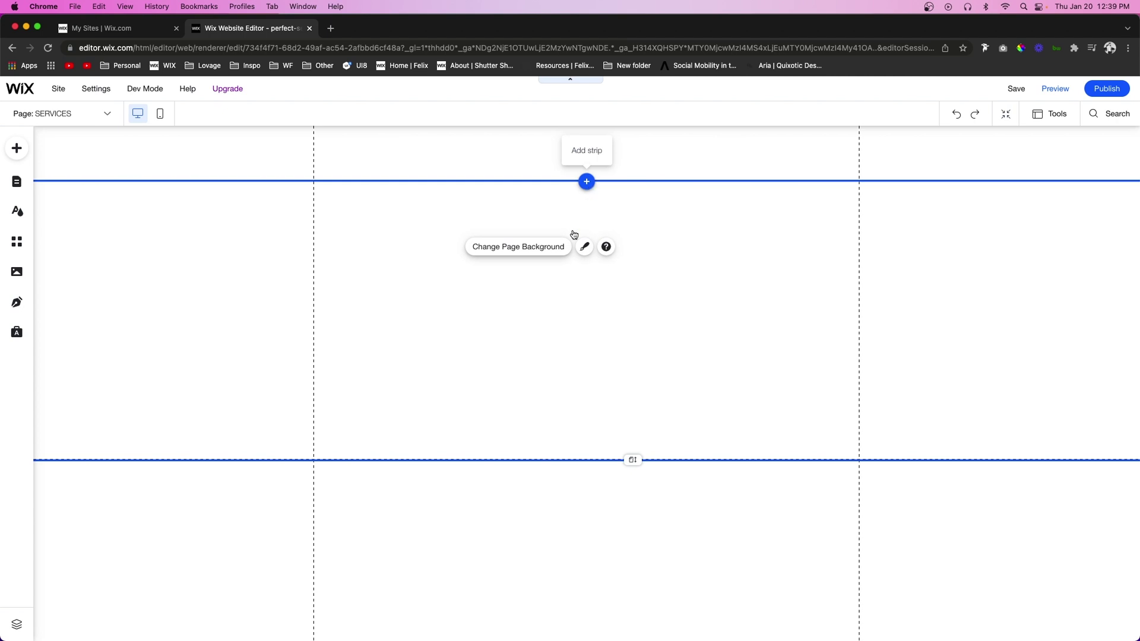
Step: Insert a blank light Classic strip at the top of the page with a Heading 1 reading "Services"
{"action": "left_click", "coordinate": [586, 181]}
{"action": "left_click", "coordinate": [315, 285]}
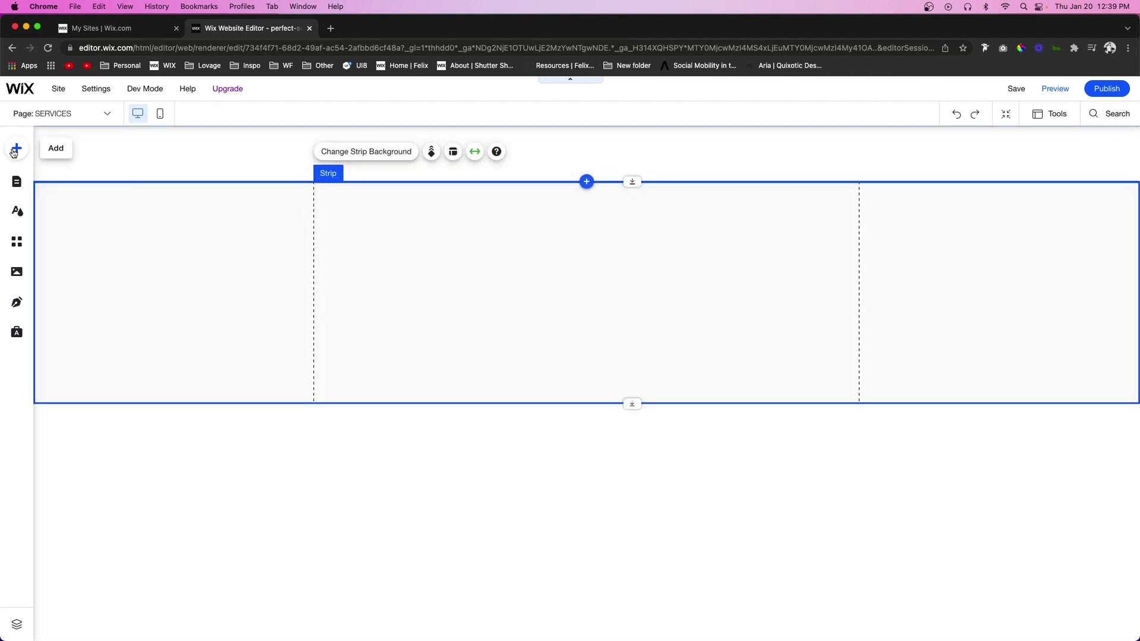
{"action": "left_click", "coordinate": [14, 149]}
{"action": "left_click", "coordinate": [53, 191]}
{"action": "left_click_drag", "start_coordinate": [220, 226], "coordinate": [387, 249]}
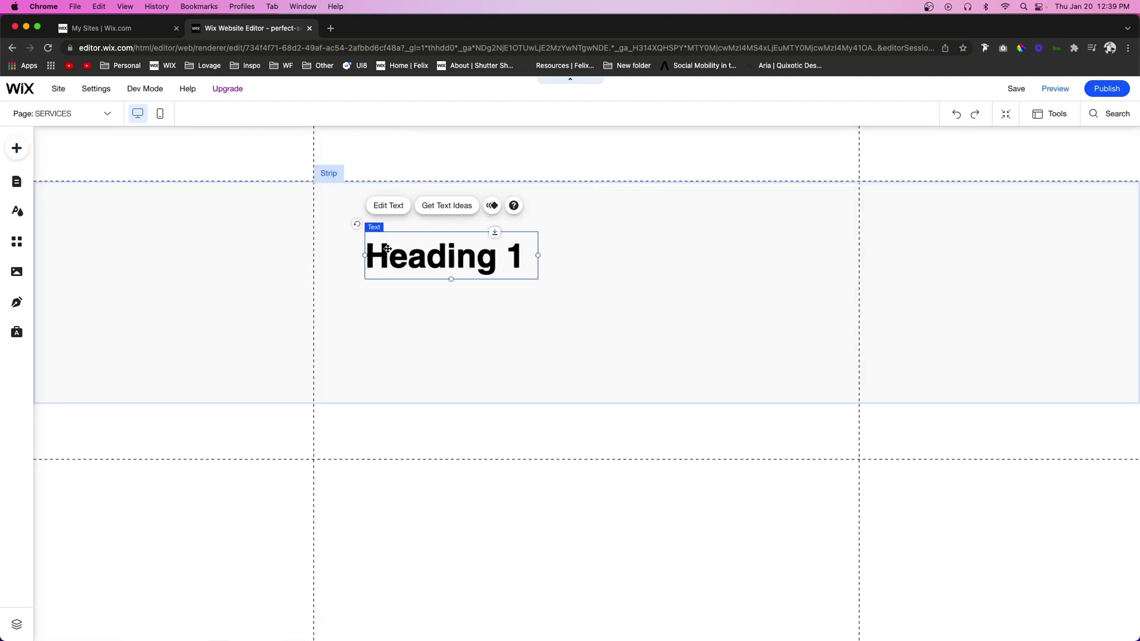
{"action": "double_click", "coordinate": [539, 251]}
{"action": "type", "text": "Services"}
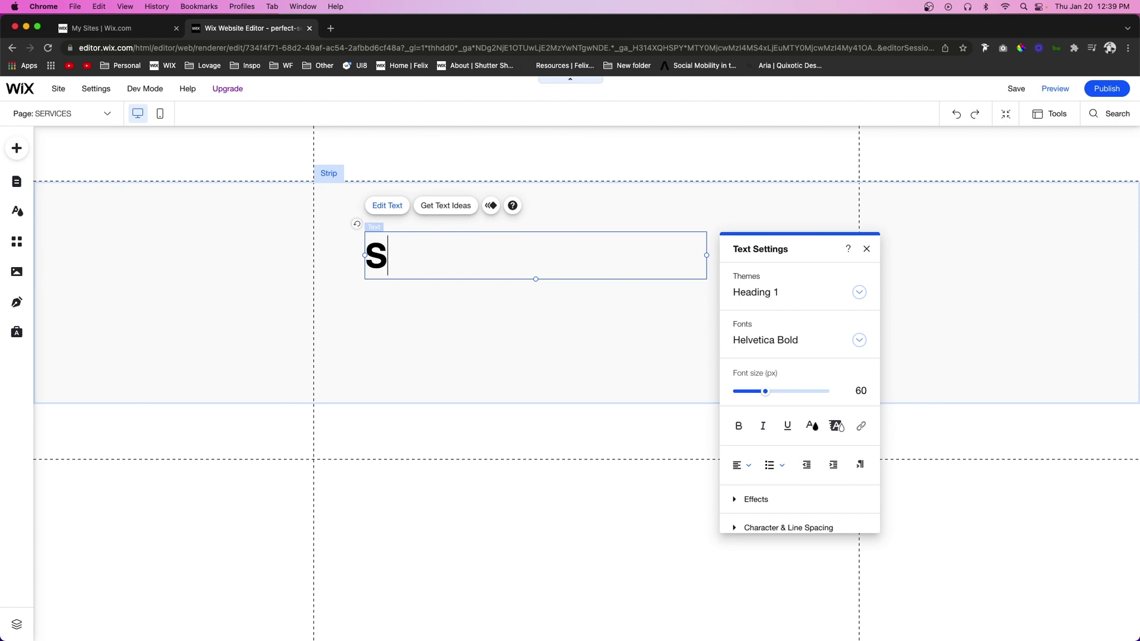
{"action": "left_click", "coordinate": [579, 309]}
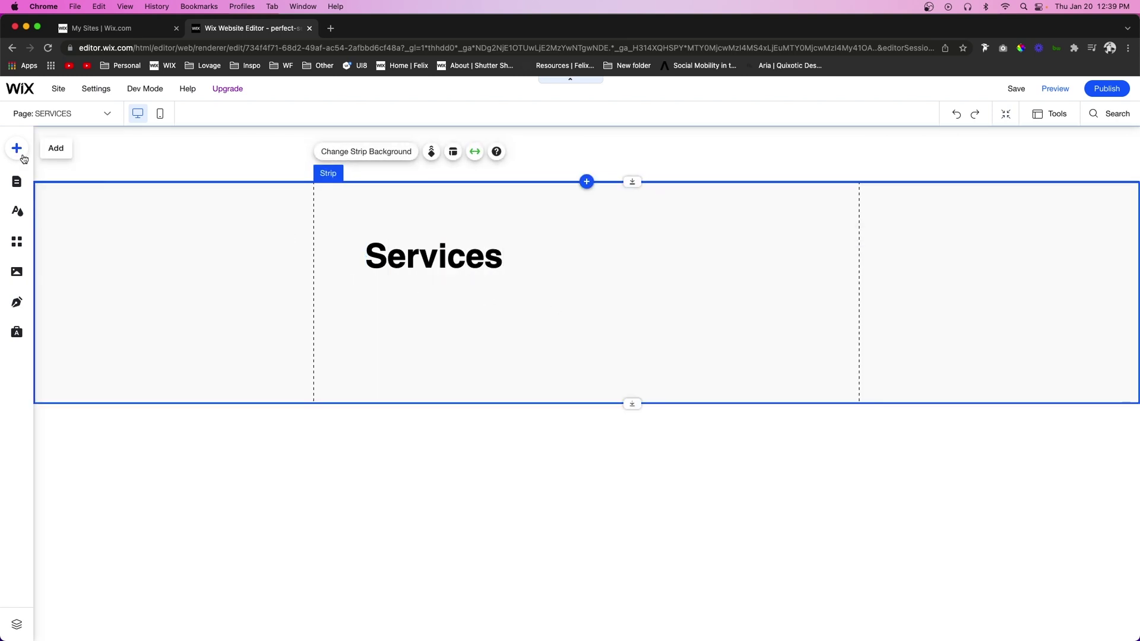
Step: Place a paragraph below the heading reading "Lorem ipsum dolor sit amet, consectetur adipiscing elit. Aenean facilisis lobortis tempor."
{"action": "left_click", "coordinate": [16, 148]}
{"action": "left_click_drag", "start_coordinate": [261, 399], "coordinate": [499, 315]}
{"action": "double_click", "coordinate": [405, 311]}
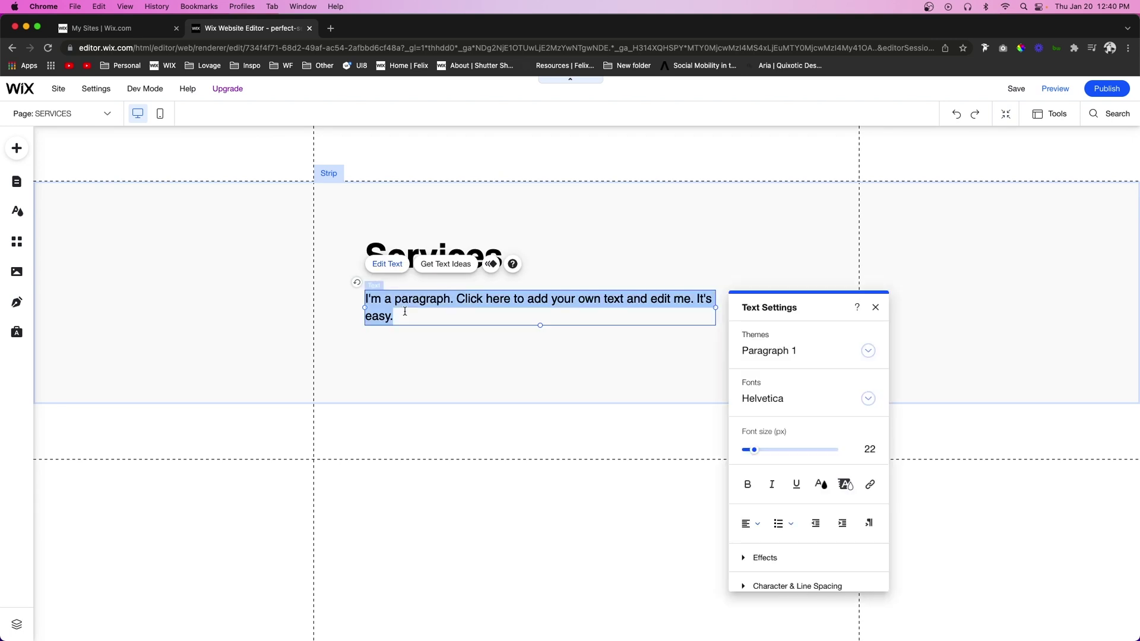
{"action": "type", "text": "Lorem ipsum dolor sit amet, consectetur adipiscing elit. Aenean facilisis lobortis tempor."}
{"action": "left_click", "coordinate": [520, 373]}
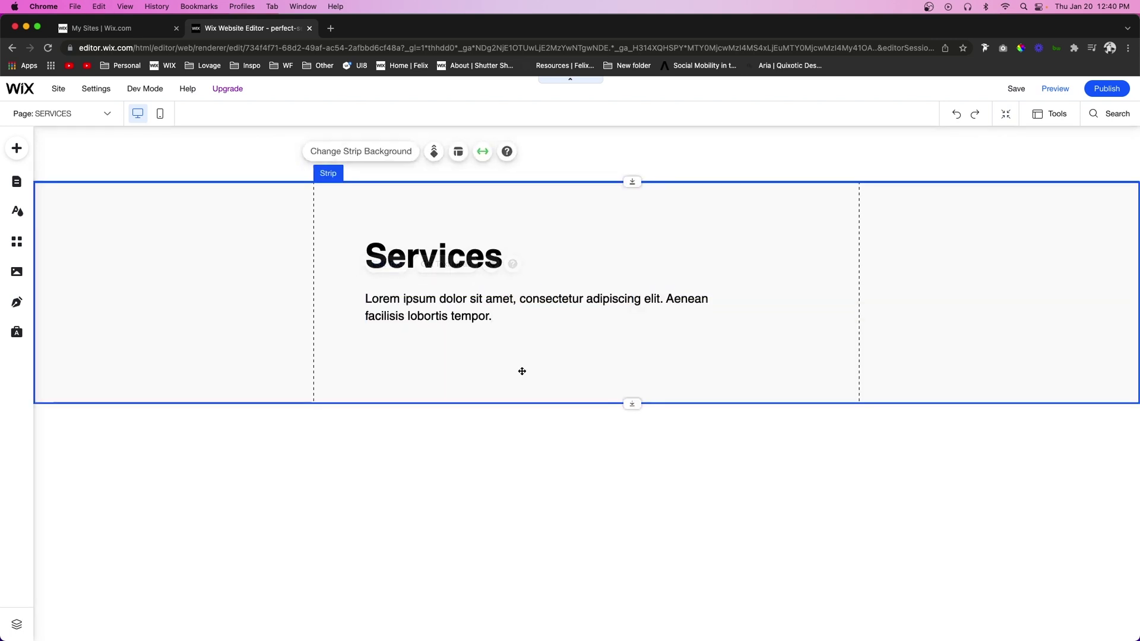
Step: Narrow the paragraph's text box so its first line breaks after "adipiscing"
{"action": "left_click", "coordinate": [651, 299]}
{"action": "left_click_drag", "start_coordinate": [714, 311], "coordinate": [646, 305]}
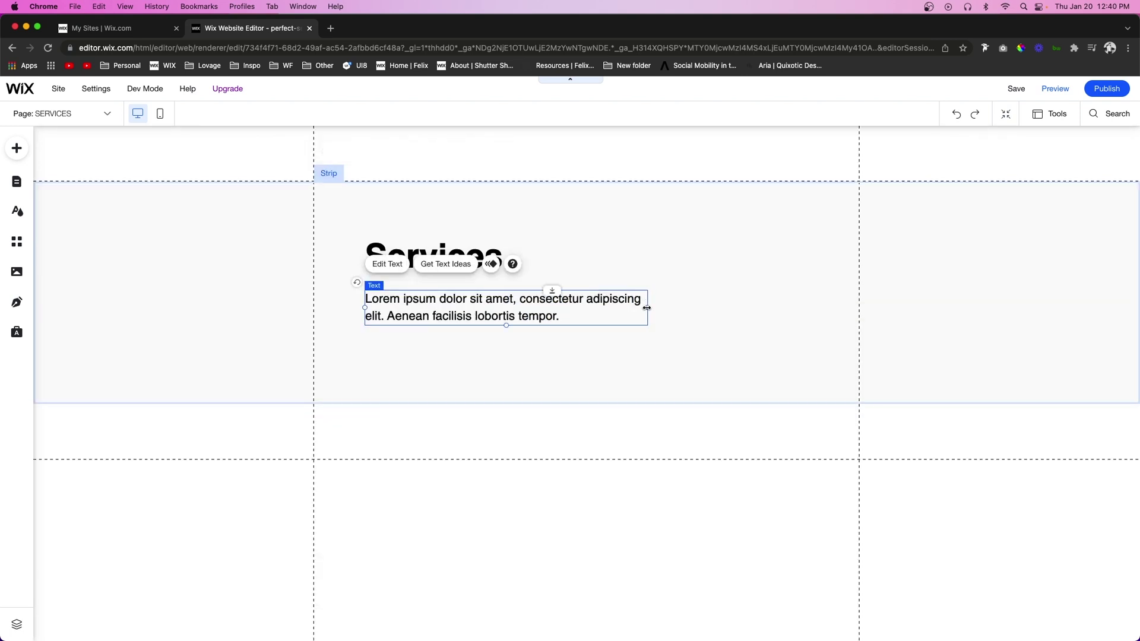
{"action": "left_click", "coordinate": [714, 314]}
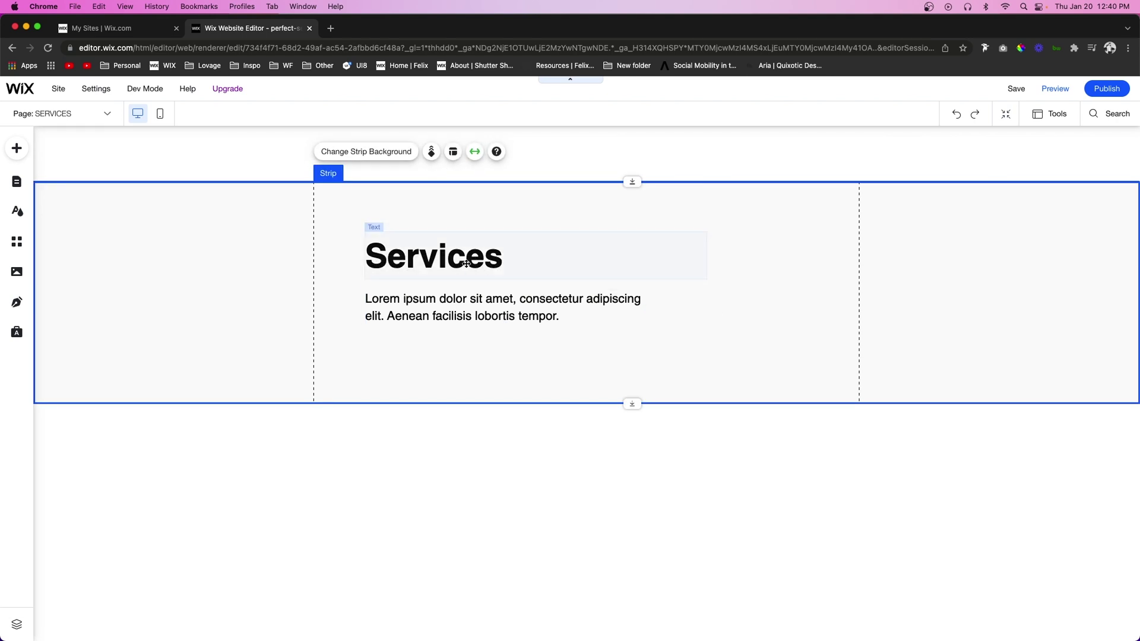
Step: Group the Services heading with the paragraph below it
{"action": "left_click", "coordinate": [410, 257]}
{"action": "left_click", "coordinate": [463, 318], "text": "shift"}
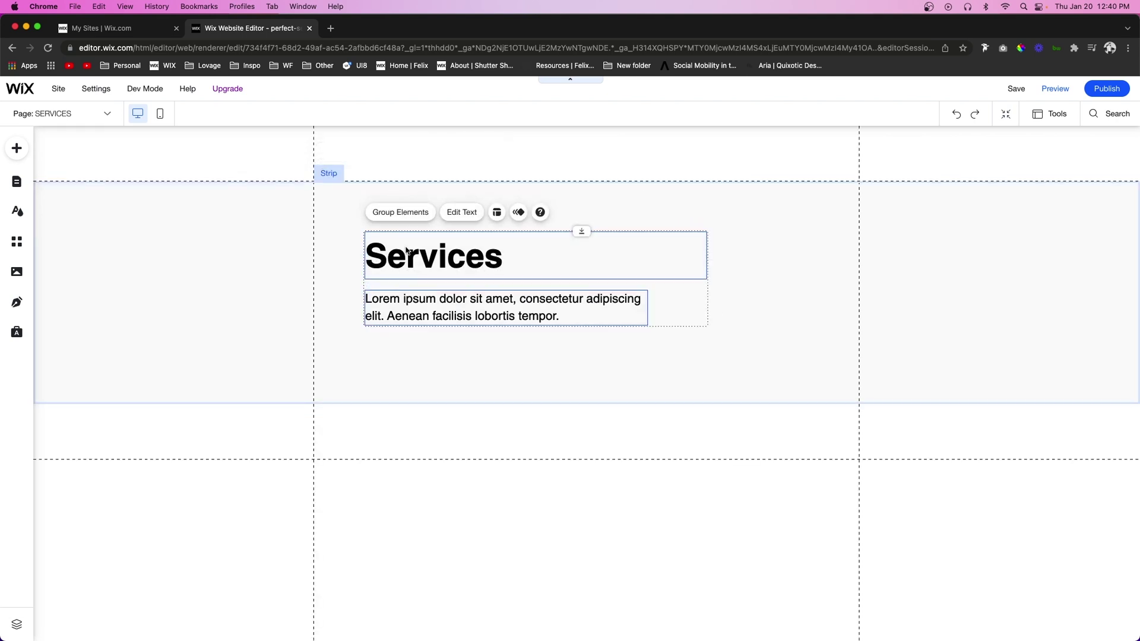
{"action": "left_click", "coordinate": [388, 213]}
Step: Show the editing toolbar and align the text group to the vertical middle of the strip
{"action": "left_click", "coordinate": [1067, 116]}
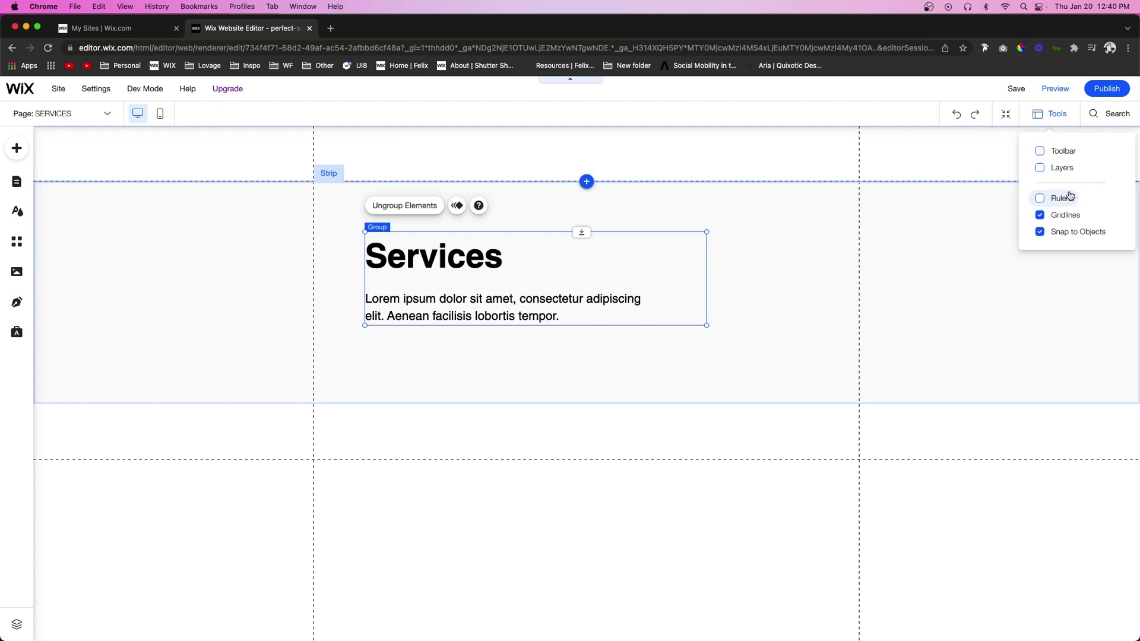
{"action": "left_click", "coordinate": [1056, 151]}
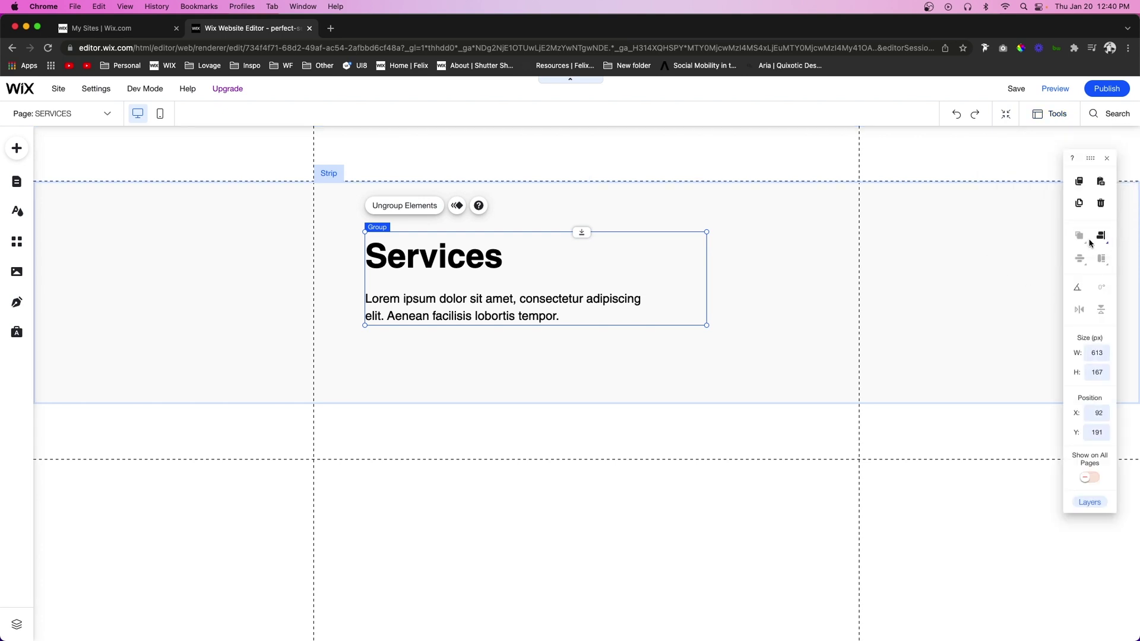
{"action": "left_click", "coordinate": [1100, 237]}
{"action": "left_click", "coordinate": [1074, 259]}
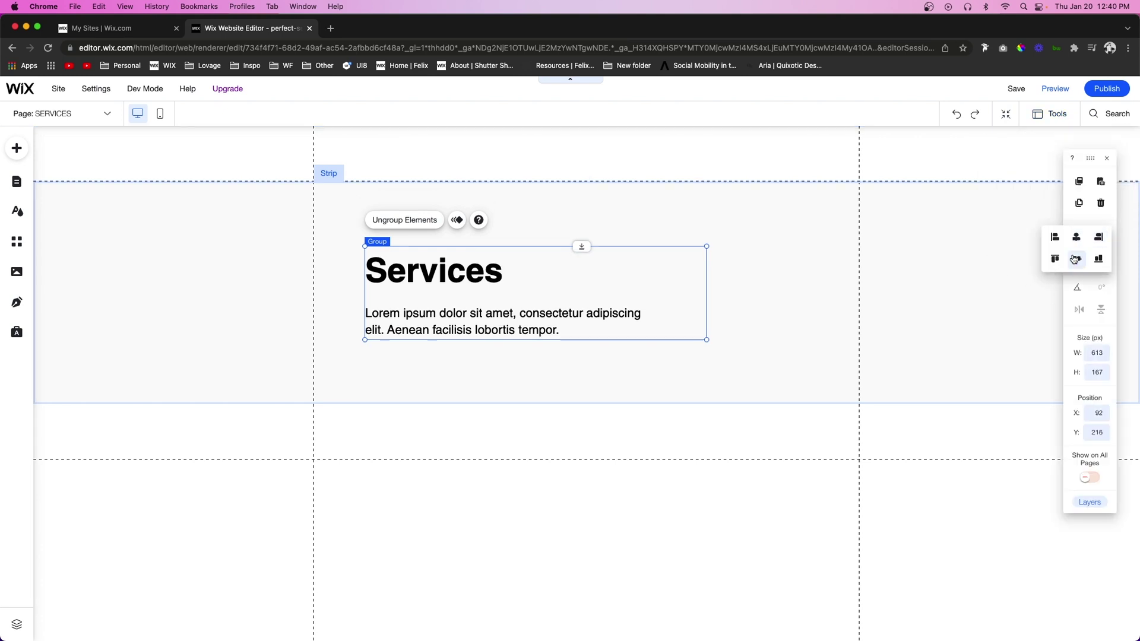
{"action": "left_click", "coordinate": [878, 270]}
{"action": "left_click", "coordinate": [417, 268]}
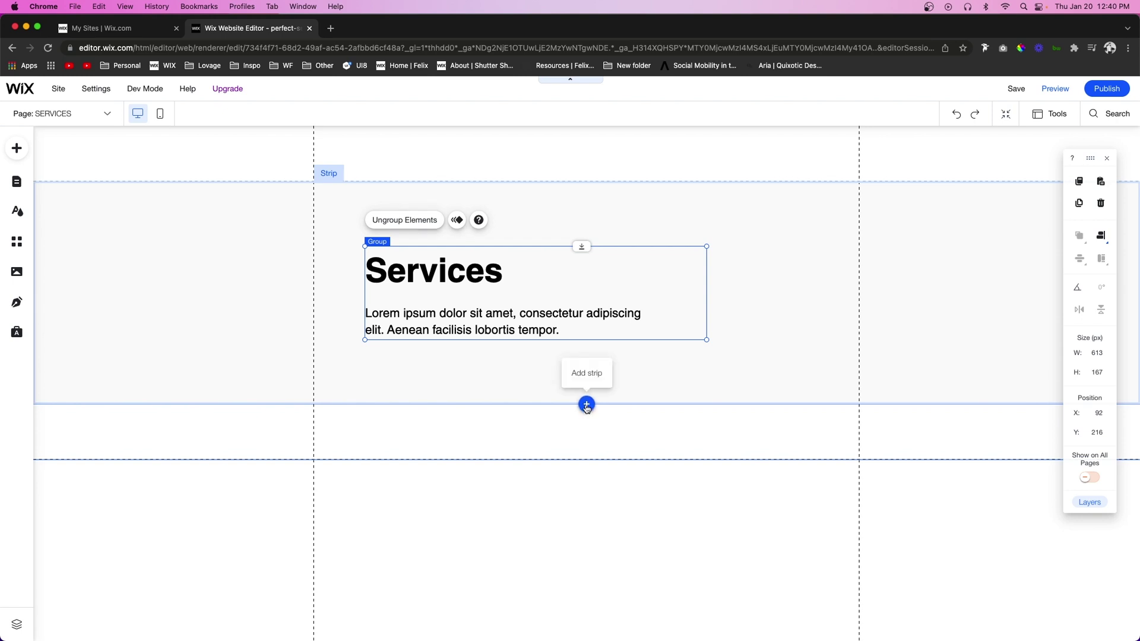
Step: Add another blank strip below the Services strip and give it the multicolour gradient background
{"action": "left_click", "coordinate": [585, 406]}
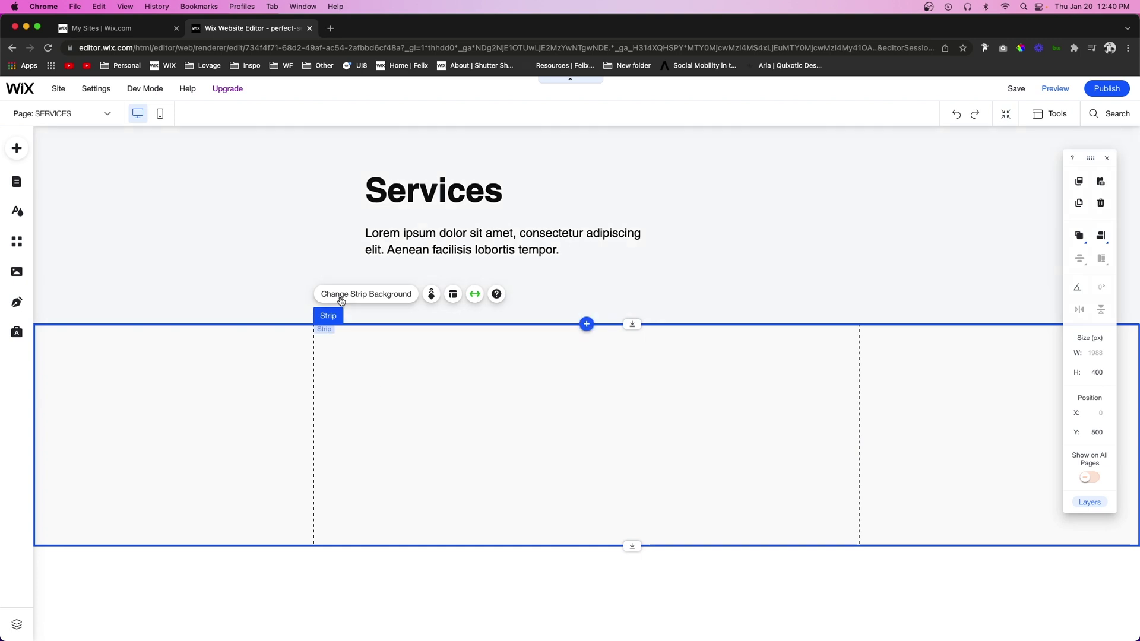
{"action": "left_click", "coordinate": [341, 299]}
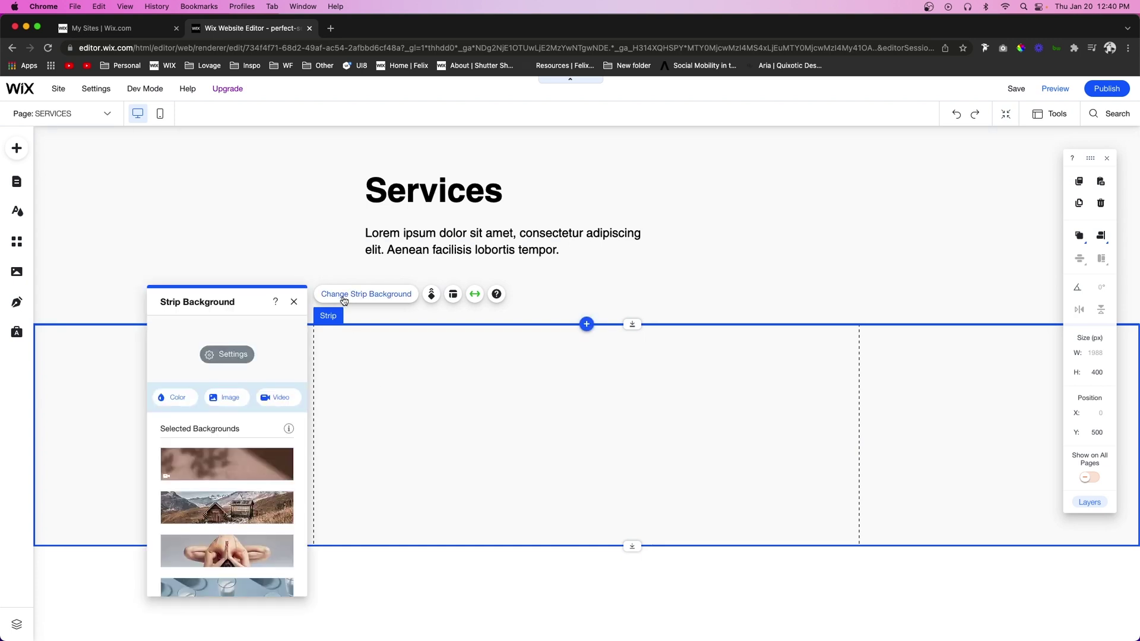
{"action": "left_click", "coordinate": [182, 399]}
{"action": "left_click", "coordinate": [292, 430]}
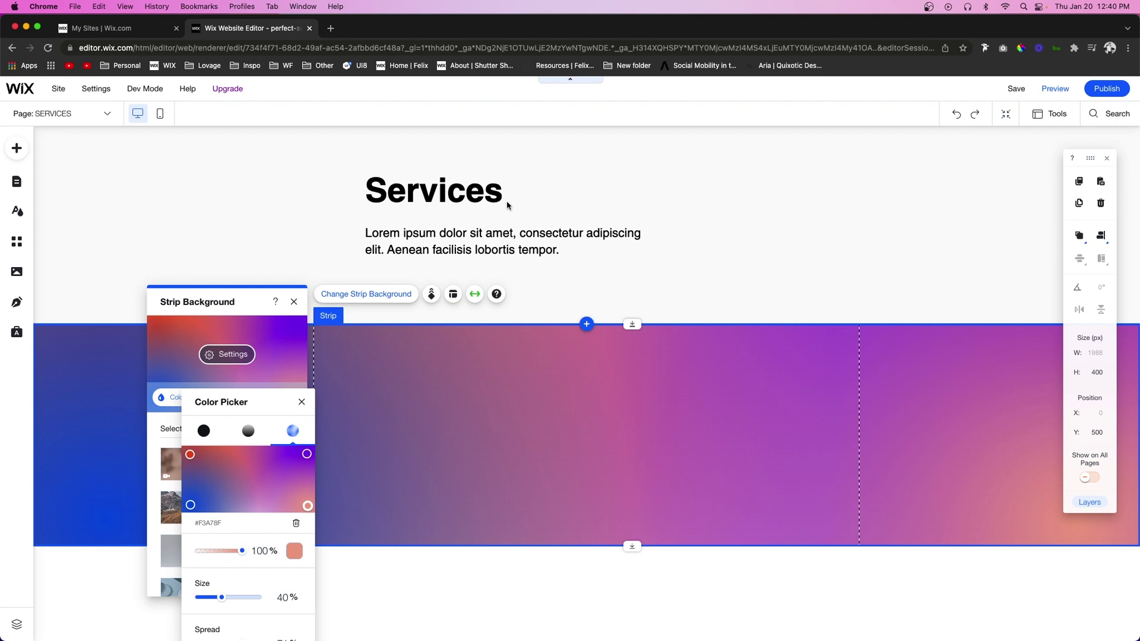
Step: Copy the Services heading alone and place the duplicate inside the gradient strip
{"action": "left_click", "coordinate": [469, 205]}
{"action": "left_click", "coordinate": [470, 205]}
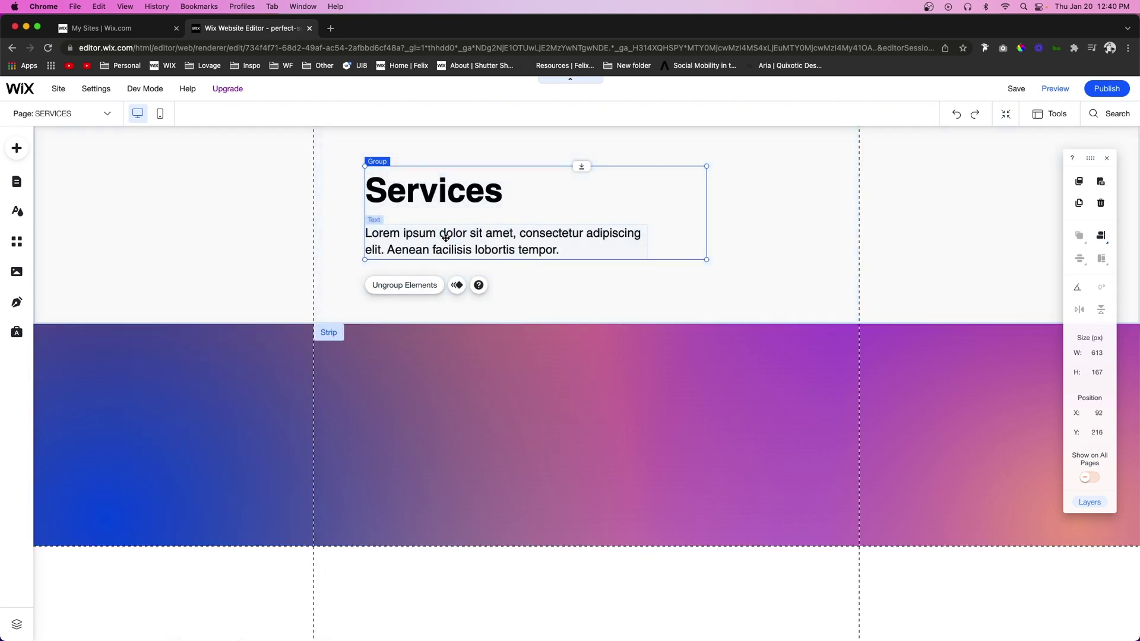
{"action": "left_click", "coordinate": [438, 188]}
{"action": "left_click", "coordinate": [508, 402]}
{"action": "key", "text": "super+v"}
{"action": "left_click_drag", "start_coordinate": [427, 203], "coordinate": [451, 416]}
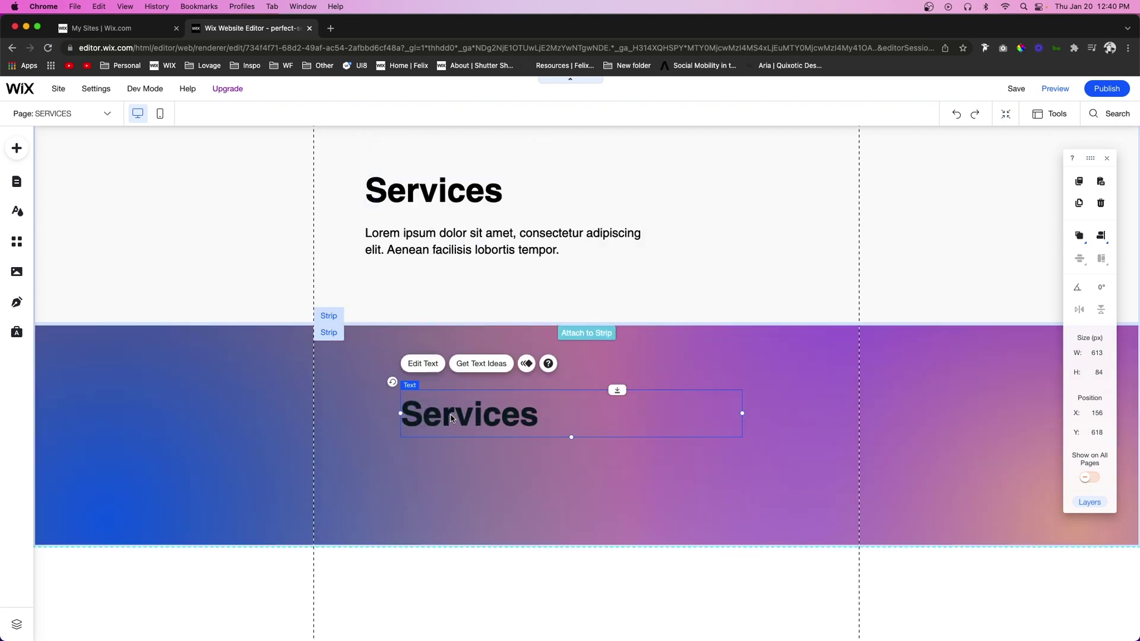
Step: Change the copied heading's text to "Schedule a Free Consultation"
{"action": "double_click", "coordinate": [451, 415]}
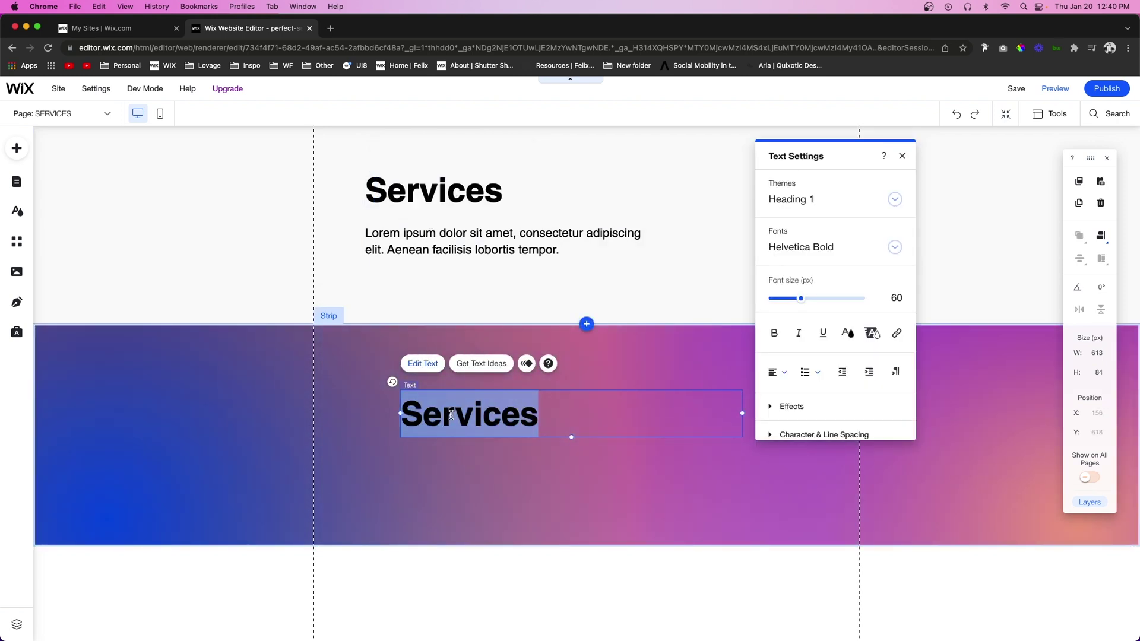
{"action": "type", "text": "Schedule a"}
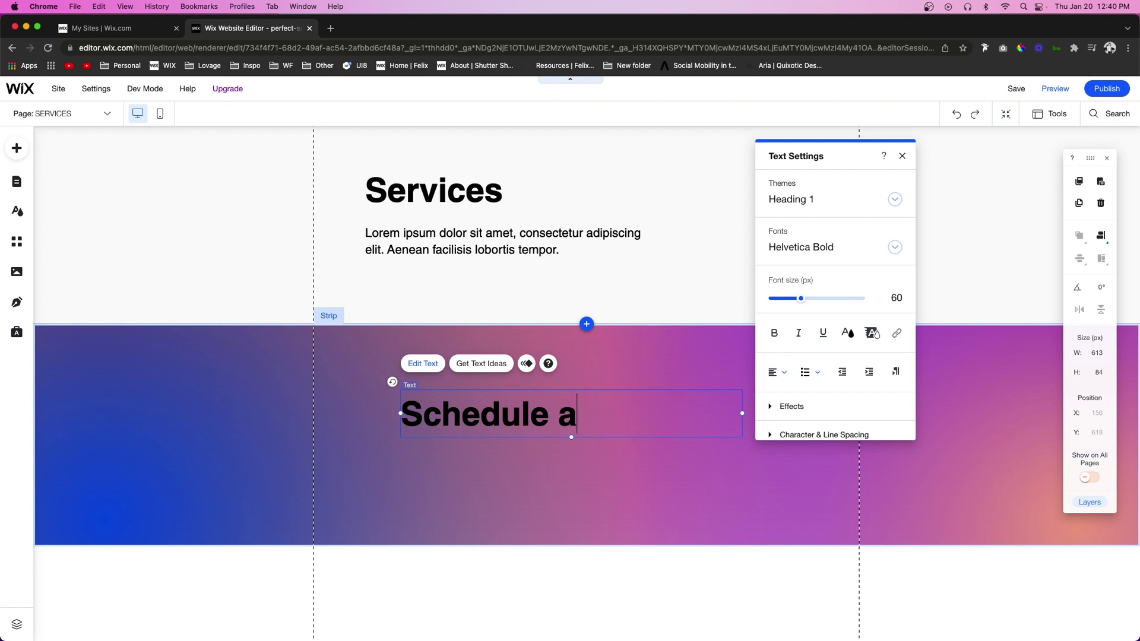
{"action": "type", "text": " Free Consultation"}
Step: Center-align the consultation heading's text and color it white (#FFFFFF)
{"action": "key", "text": "super+a"}
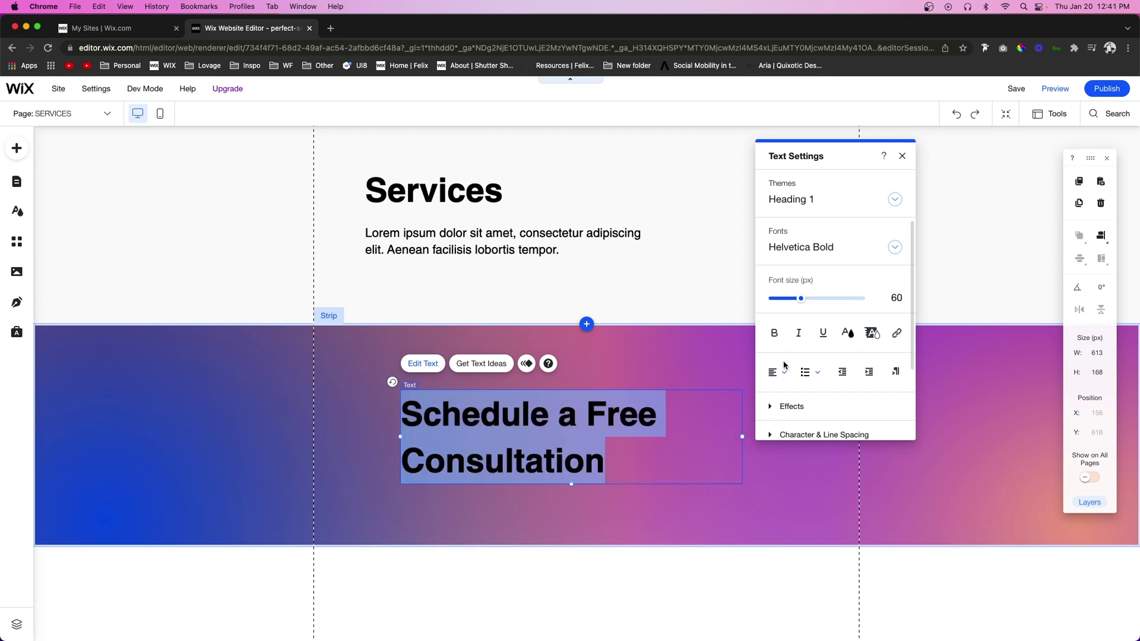
{"action": "left_click", "coordinate": [781, 372]}
{"action": "left_click", "coordinate": [782, 390]}
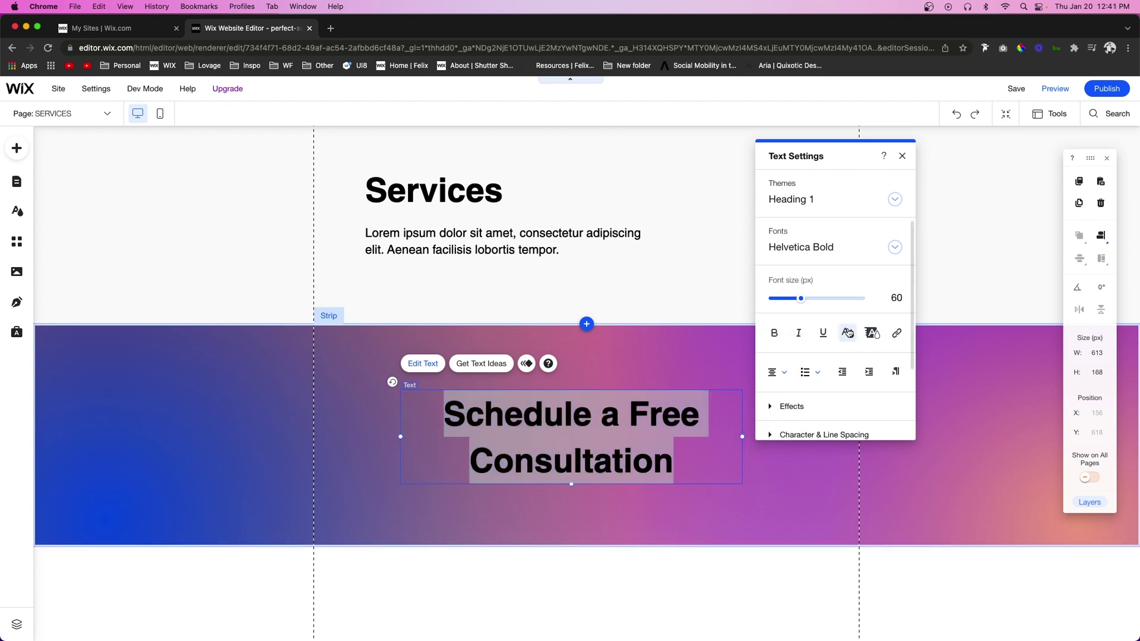
{"action": "left_click", "coordinate": [847, 333]}
{"action": "left_click", "coordinate": [771, 242]}
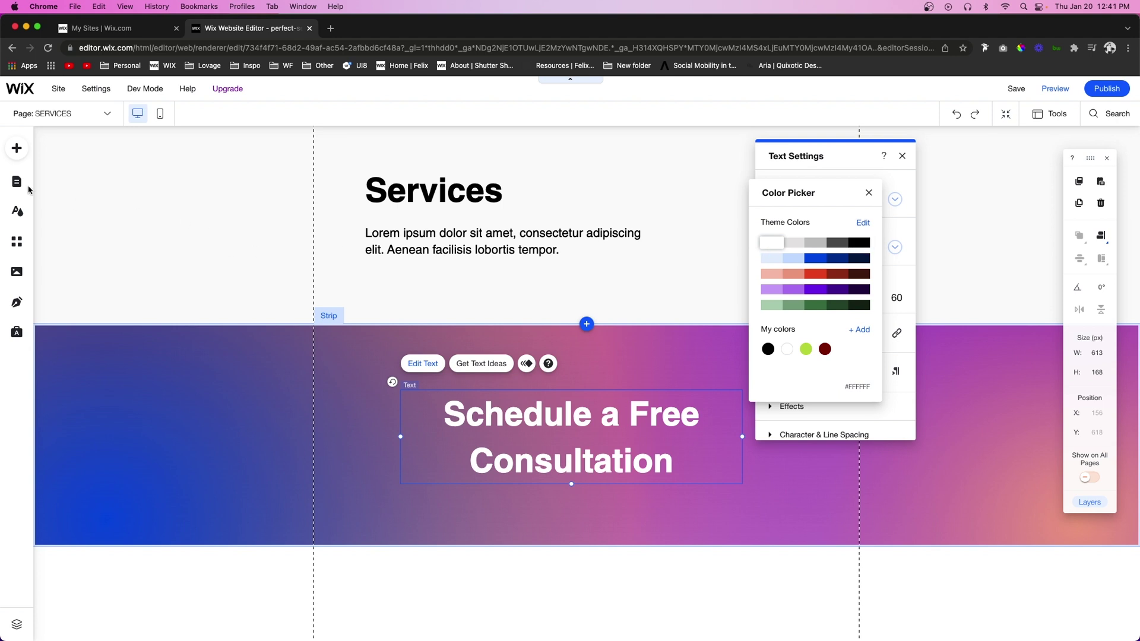
Step: Add a black themed button below the consultation heading and label it "Book Now"
{"action": "left_click", "coordinate": [17, 147]}
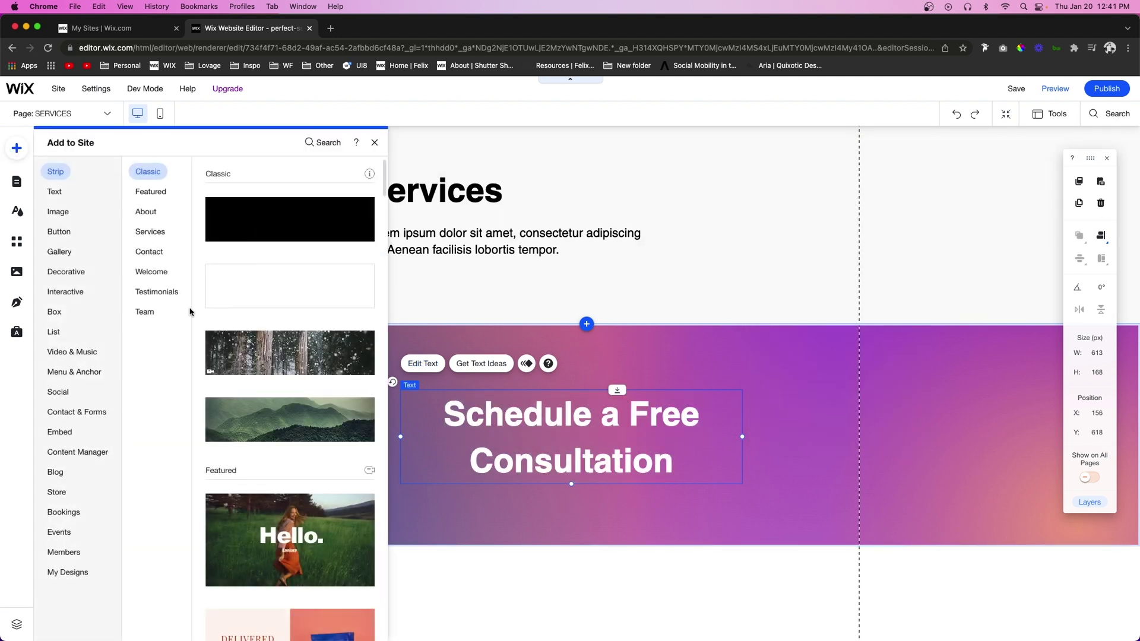
{"action": "left_click", "coordinate": [48, 237]}
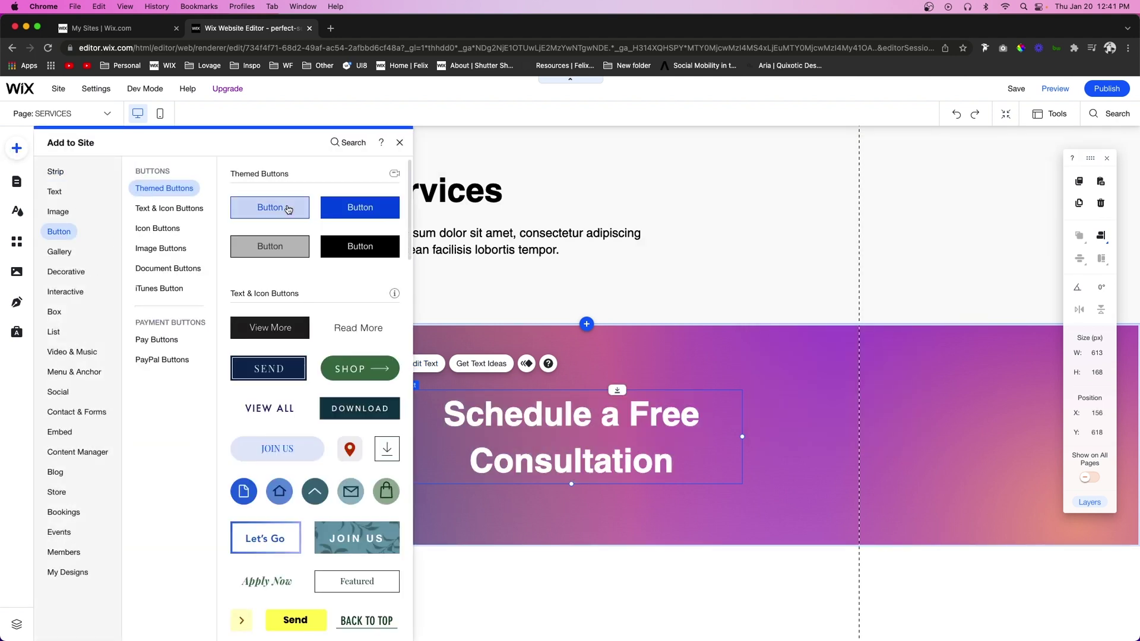
{"action": "left_click_drag", "start_coordinate": [335, 249], "coordinate": [567, 514]}
{"action": "left_click", "coordinate": [571, 478]}
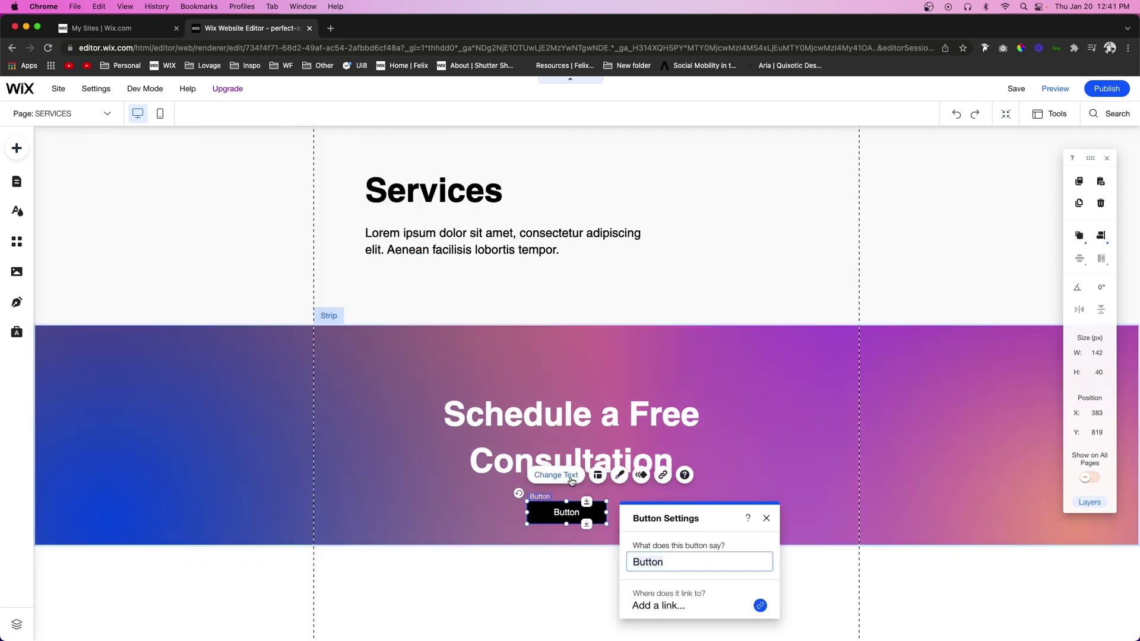
{"action": "type", "text": "Book Now"}
{"action": "key", "text": "Escape"}
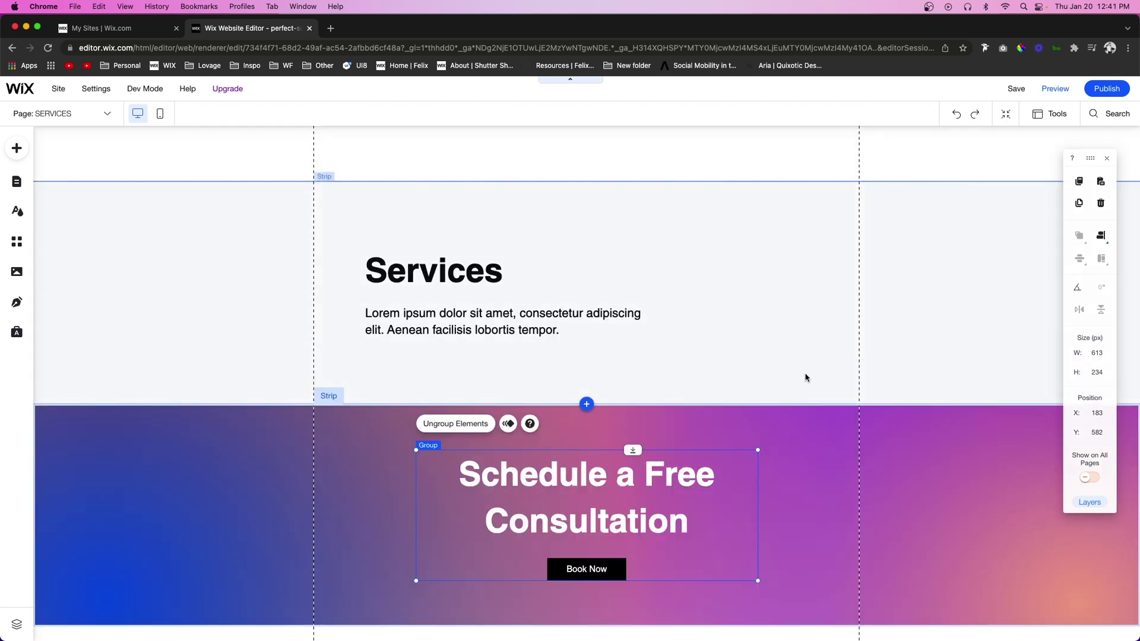
Step: Insert a blank light strip between the Services and consultation strips and stretch it to about 1271 px high
{"action": "left_click", "coordinate": [587, 405]}
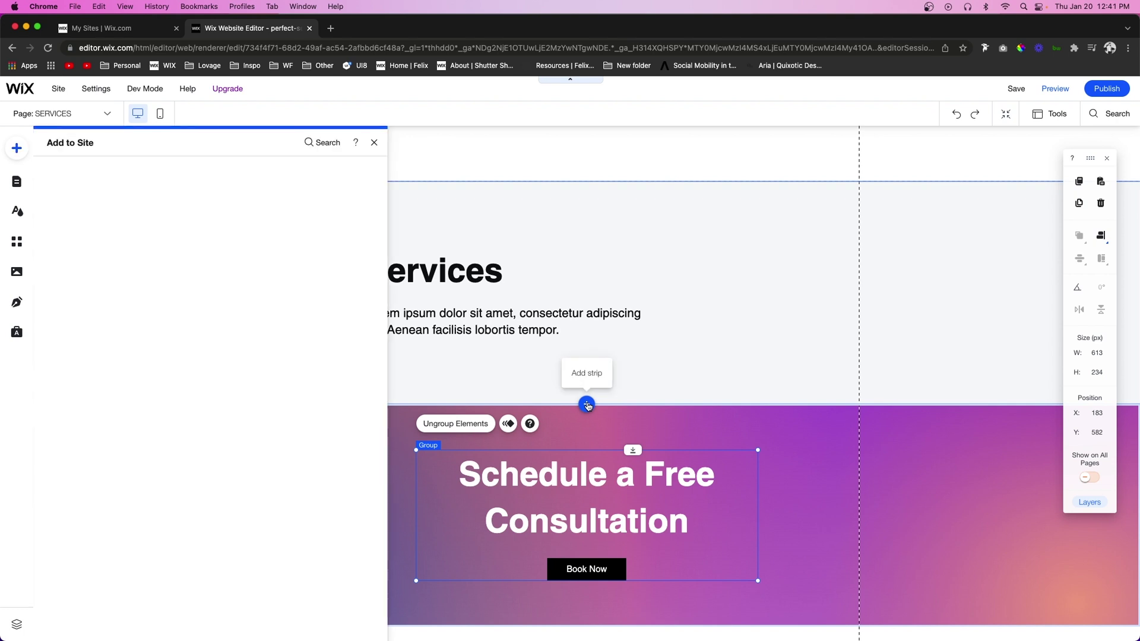
{"action": "left_click", "coordinate": [252, 289]}
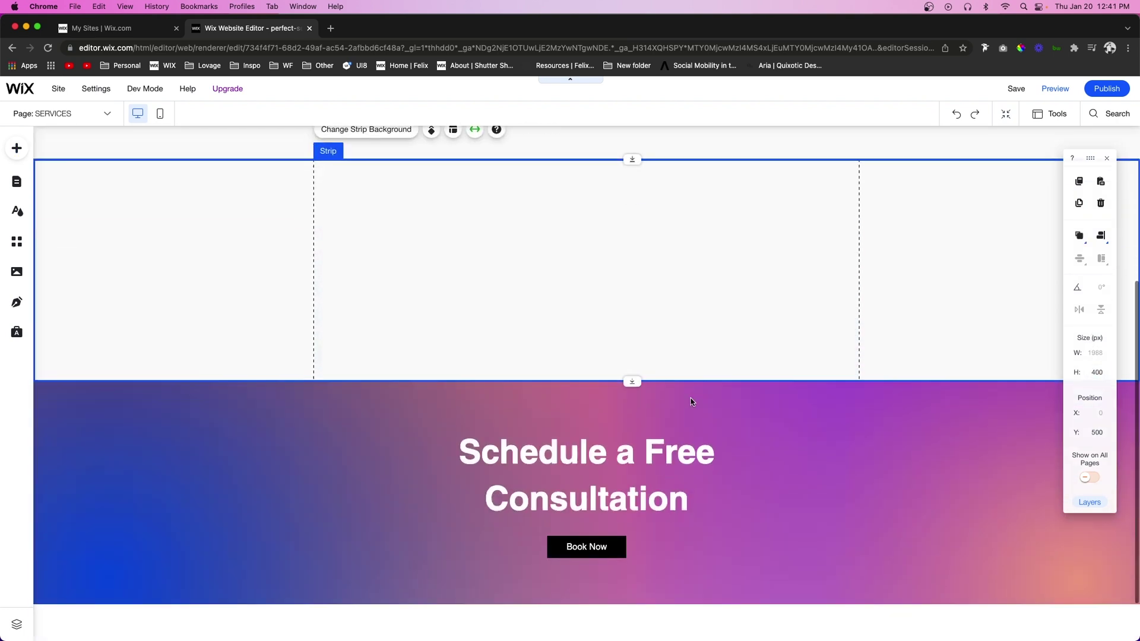
{"action": "left_click_drag", "start_coordinate": [632, 369], "coordinate": [649, 621]}
{"action": "scroll", "coordinate": [651, 350], "scroll_direction": "down", "scroll_amount": 5}
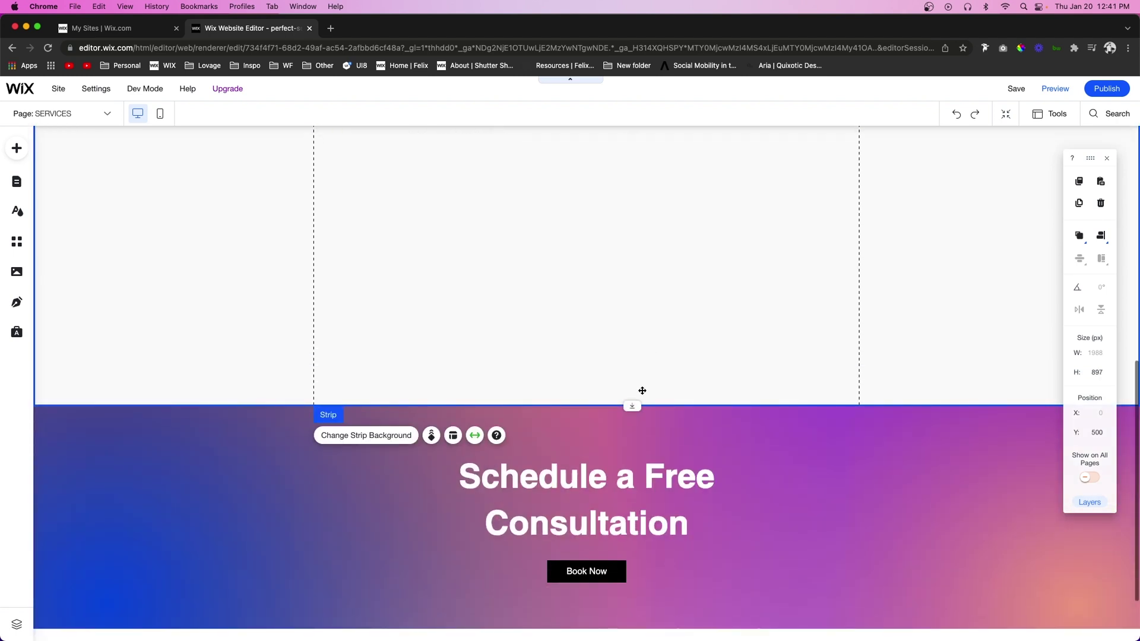
{"action": "left_click_drag", "start_coordinate": [638, 407], "coordinate": [640, 613]}
Step: Add a blank six-item repeater with titles and descriptions to the empty strip below the Services heading
{"action": "scroll", "coordinate": [674, 328], "scroll_direction": "up", "scroll_amount": 6}
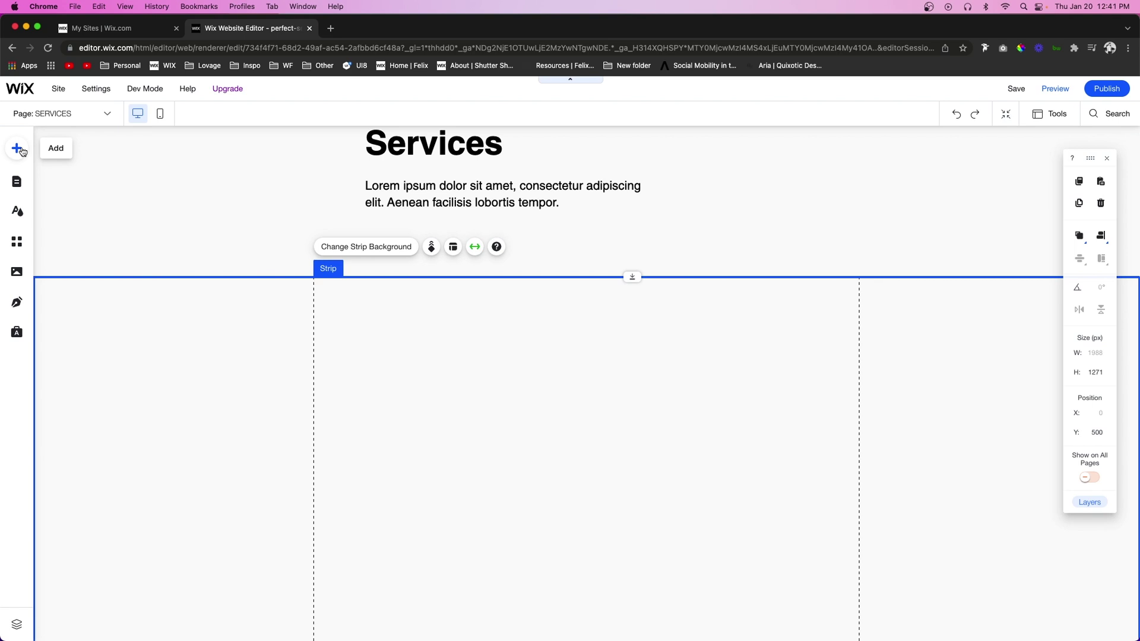
{"action": "left_click", "coordinate": [17, 149]}
{"action": "left_click", "coordinate": [98, 370]}
{"action": "left_click", "coordinate": [53, 331]}
{"action": "left_click", "coordinate": [178, 212]}
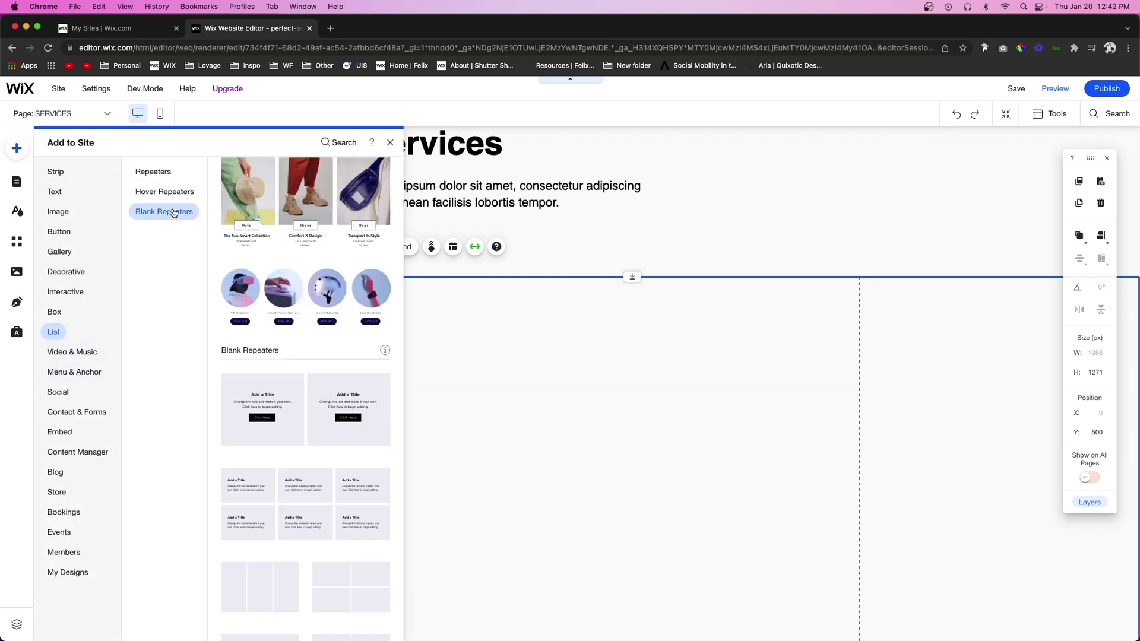
{"action": "left_click_drag", "start_coordinate": [308, 462], "coordinate": [507, 479]}
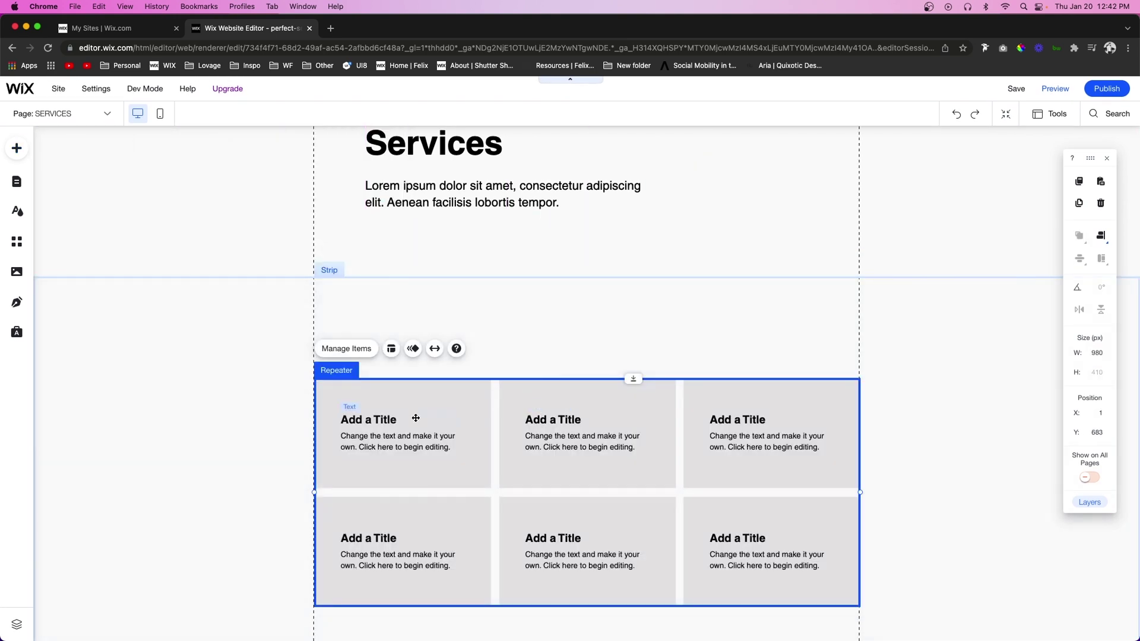
Step: Stretch the repeater items to about 296 px high and move the title and description lower within them
{"action": "left_click", "coordinate": [444, 474]}
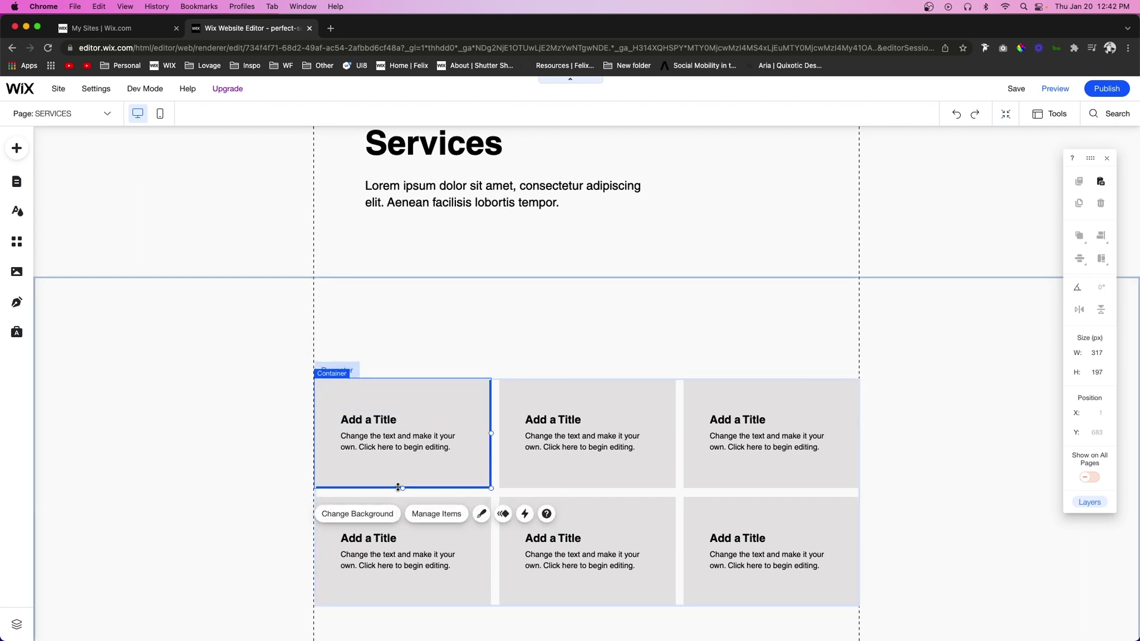
{"action": "left_click_drag", "start_coordinate": [404, 488], "coordinate": [403, 543]}
{"action": "left_click", "coordinate": [366, 425]}
{"action": "left_click", "coordinate": [367, 441], "text": "shift"}
{"action": "left_click_drag", "start_coordinate": [366, 439], "coordinate": [367, 501]}
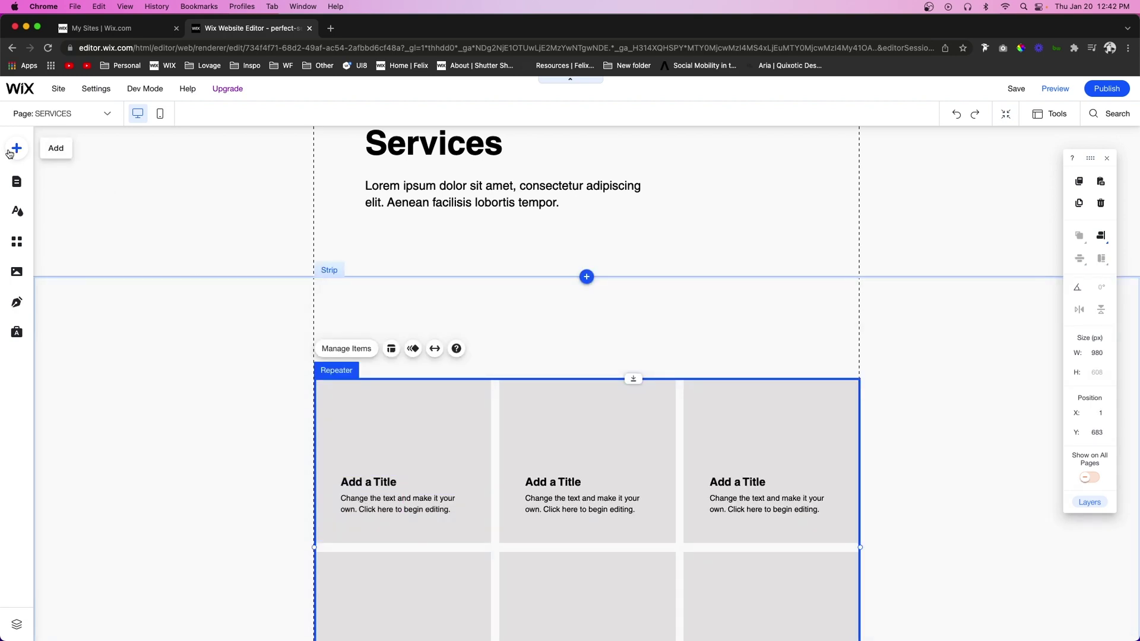
Step: Add an image to the upper part of the repeater items and stretch the items to about 357 px high
{"action": "left_click", "coordinate": [10, 152]}
{"action": "mouse_move", "coordinate": [49, 214]}
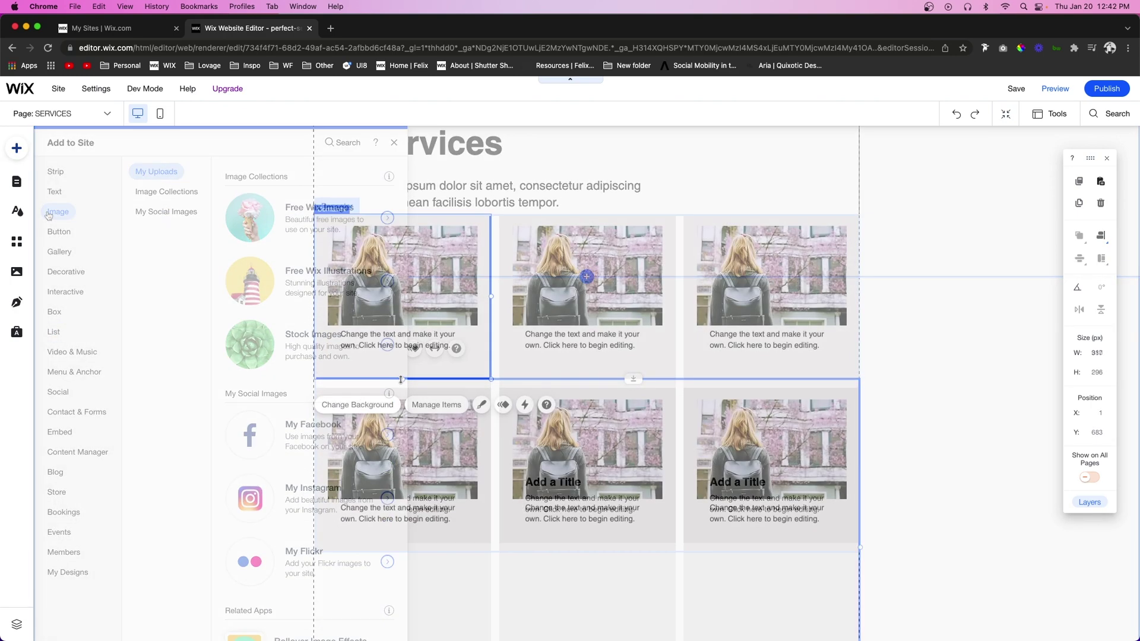
{"action": "left_click_drag", "start_coordinate": [400, 379], "coordinate": [403, 413]}
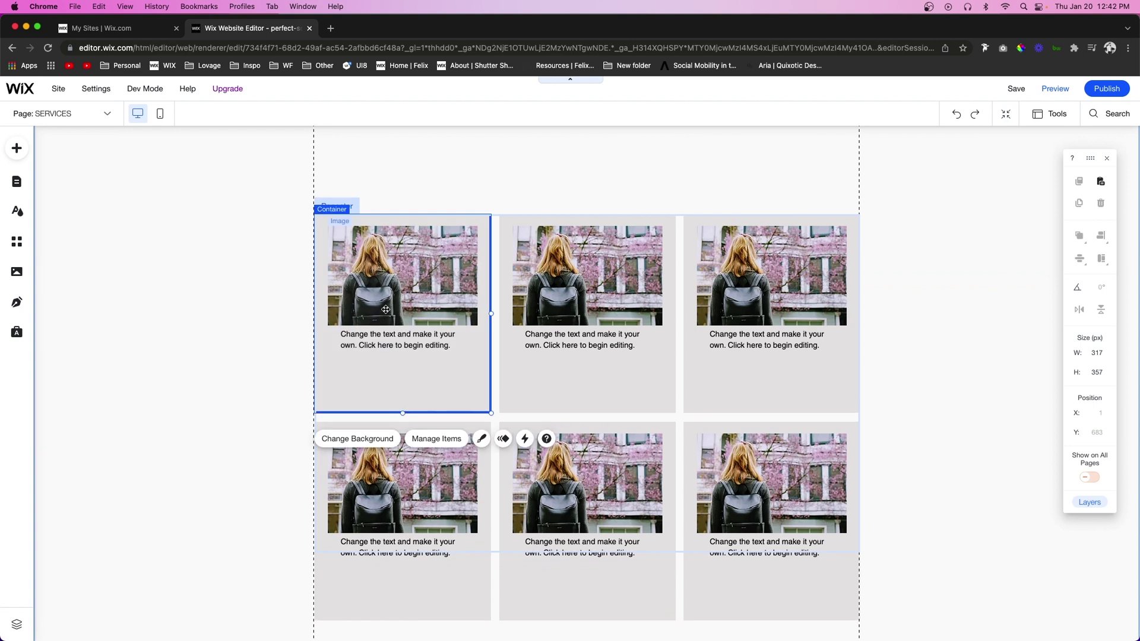
Step: Move the title and description together so they sit below the image in the repeater items
{"action": "left_click", "coordinate": [384, 334]}
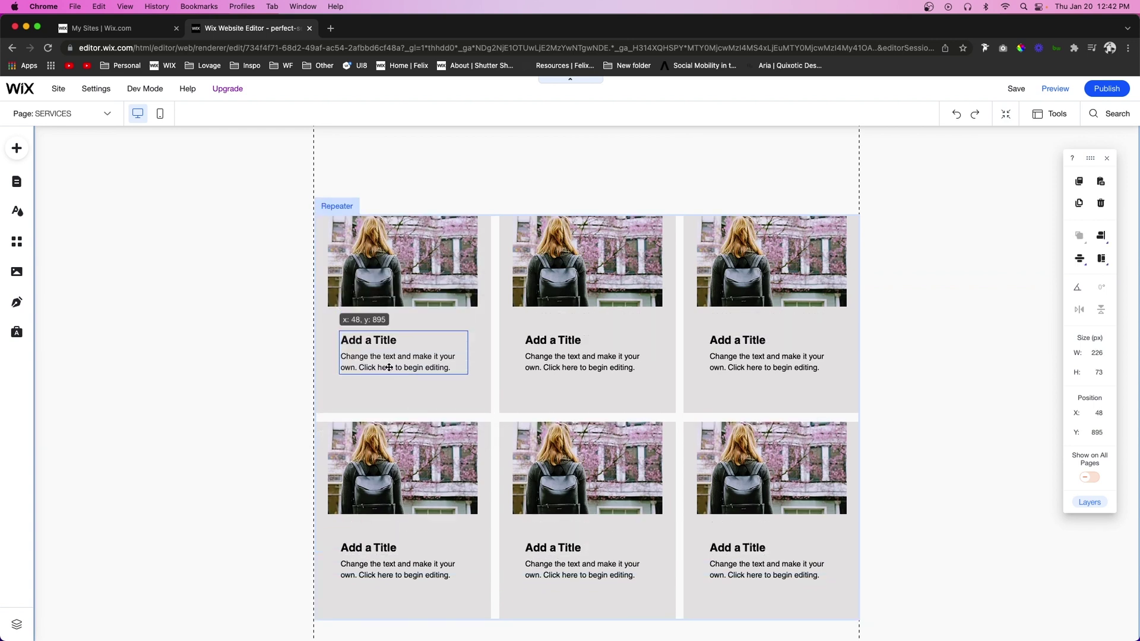
{"action": "left_click_drag", "start_coordinate": [387, 356], "coordinate": [389, 375]}
{"action": "left_click", "coordinate": [906, 376]}
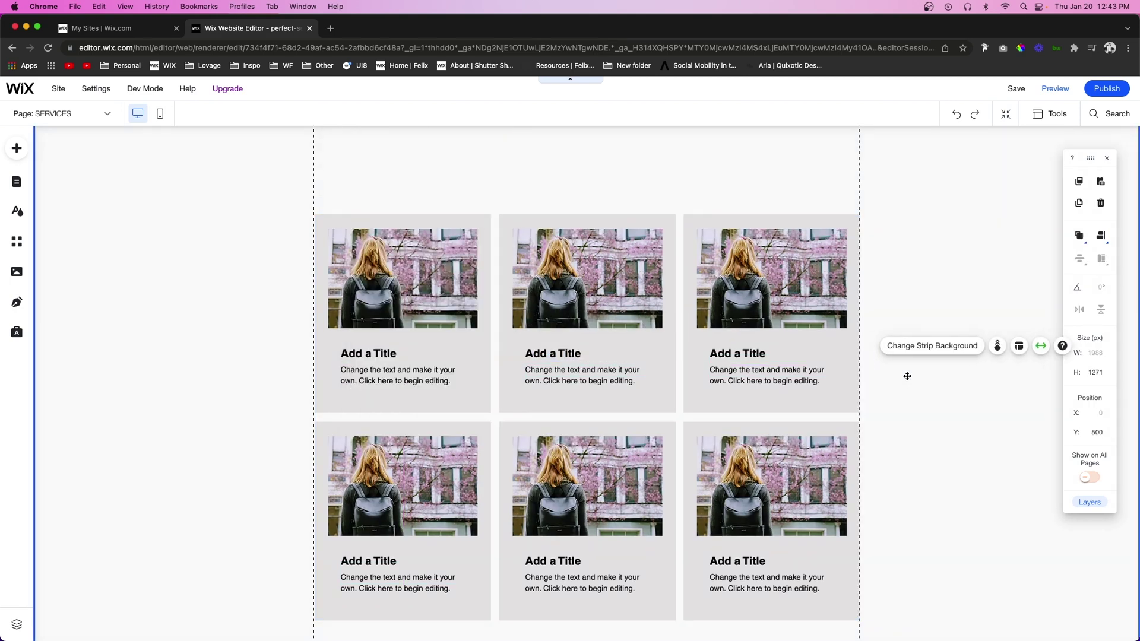
Step: Change the title of the second item in the repeater's first row to "Service 2"
{"action": "left_click", "coordinate": [555, 353]}
{"action": "left_click", "coordinate": [566, 353]}
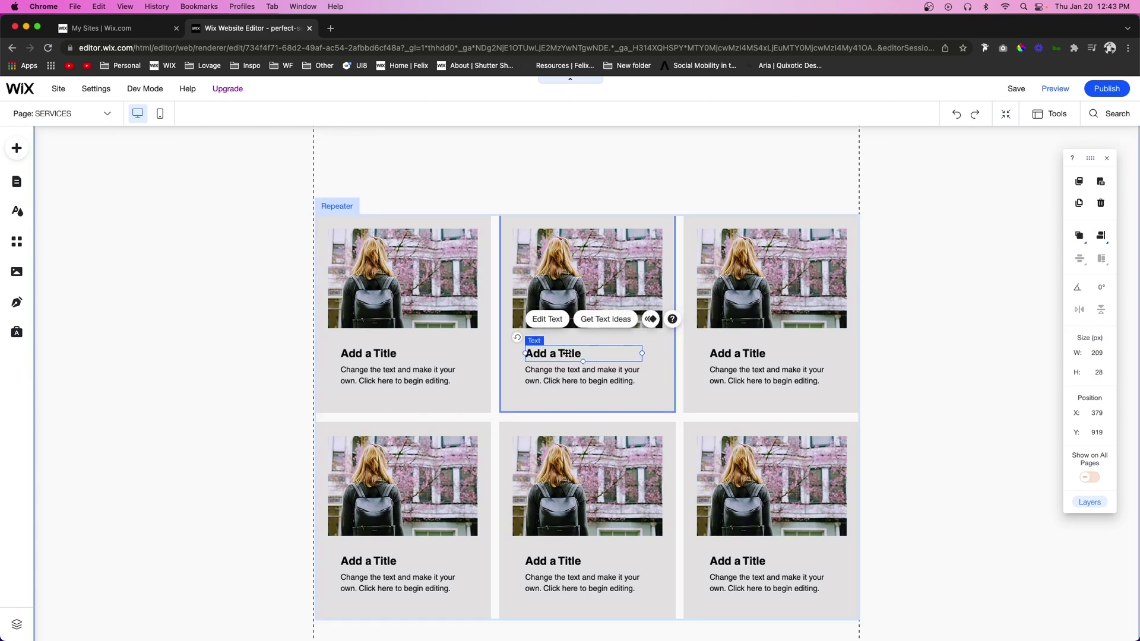
{"action": "double_click", "coordinate": [565, 353]}
{"action": "type", "text": "Service 2"}
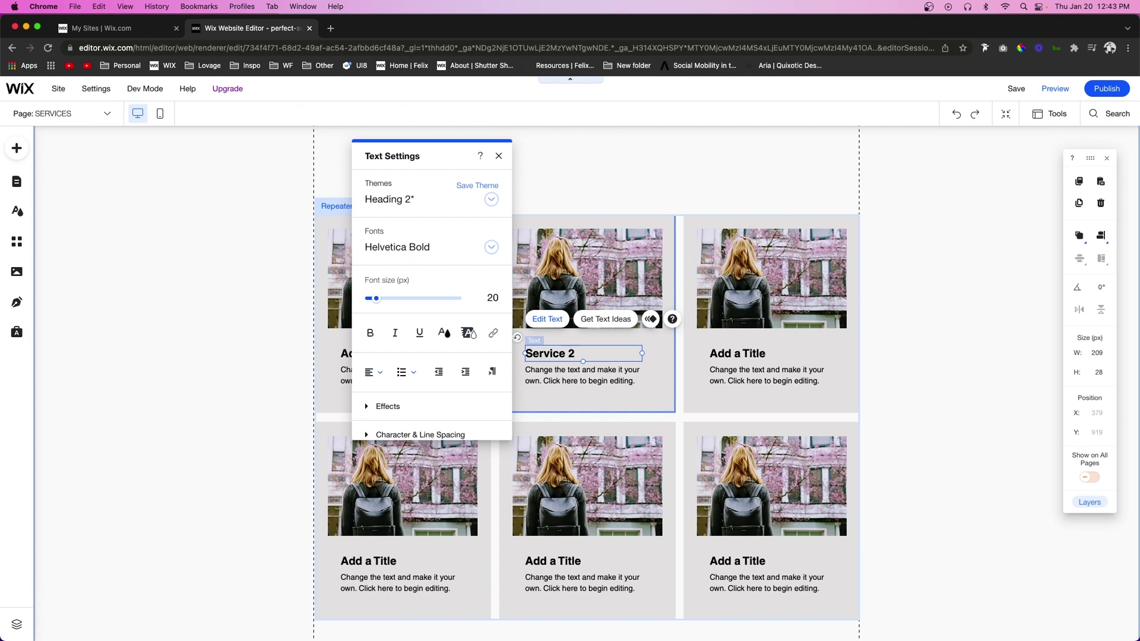
Step: Examine the editing options of the second repeater item's description and image
{"action": "left_click", "coordinate": [570, 380]}
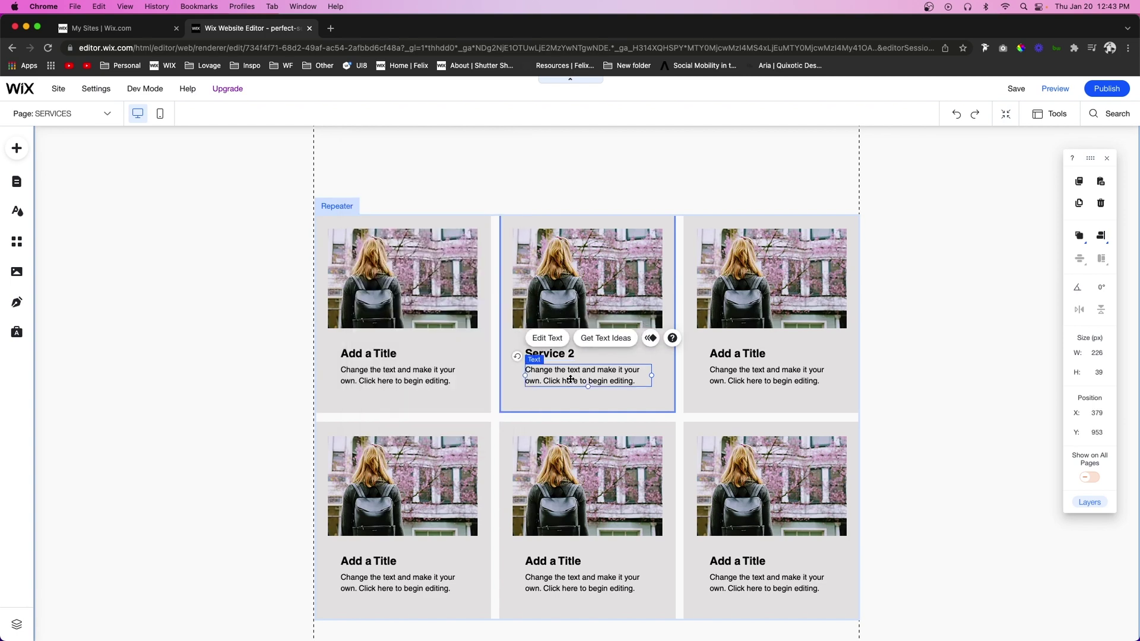
{"action": "double_click", "coordinate": [570, 379]}
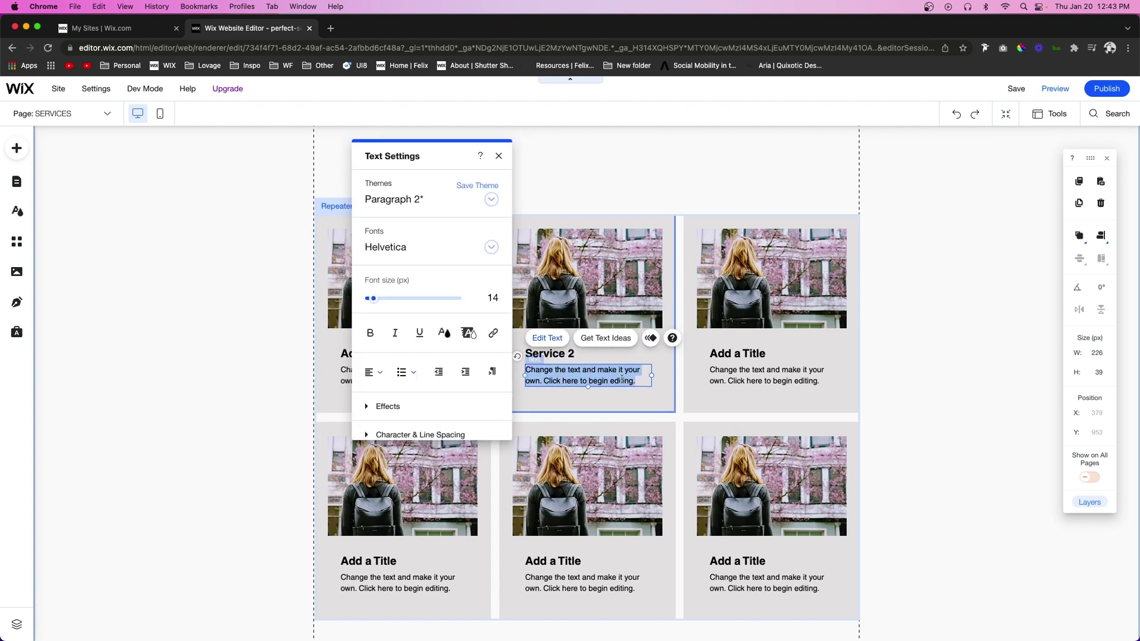
{"action": "left_click", "coordinate": [665, 398]}
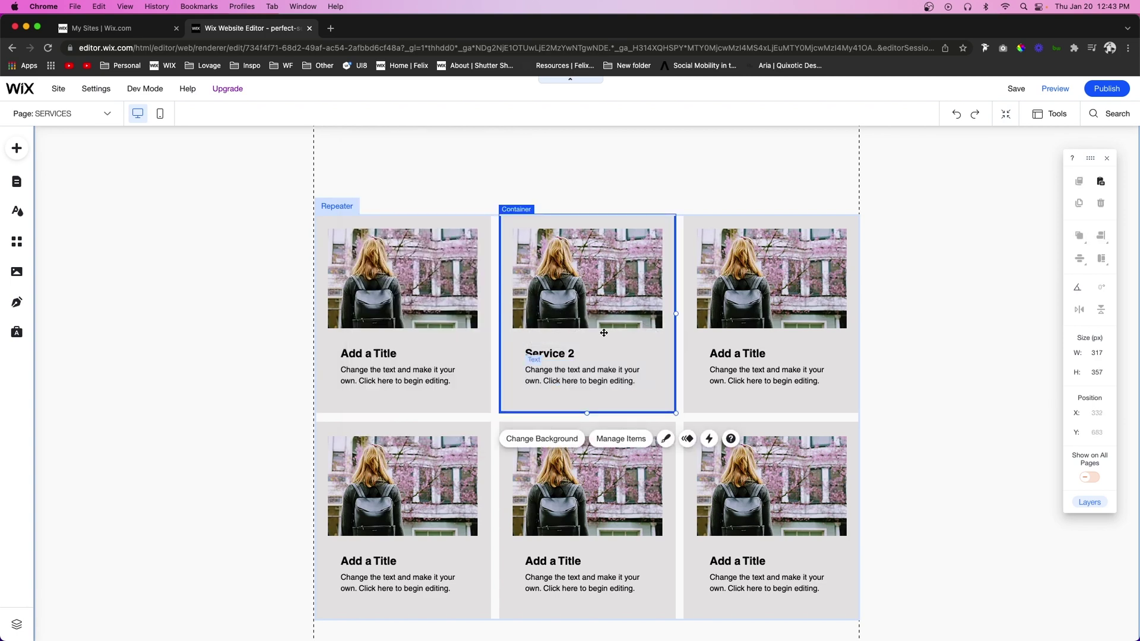
{"action": "left_click", "coordinate": [608, 287]}
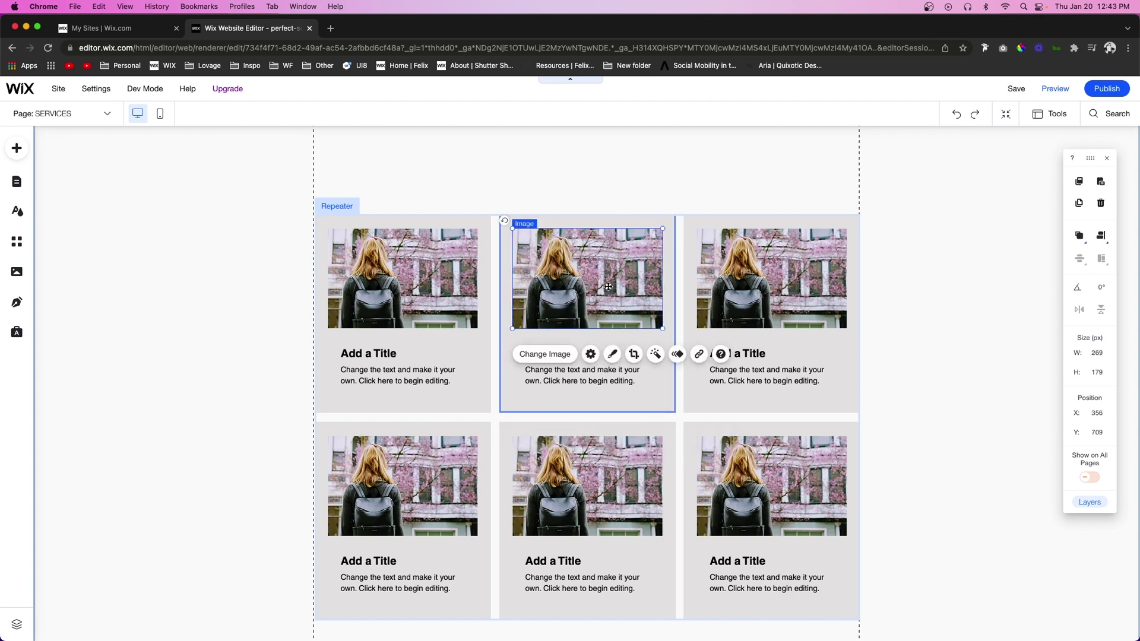
{"action": "left_click", "coordinate": [925, 368]}
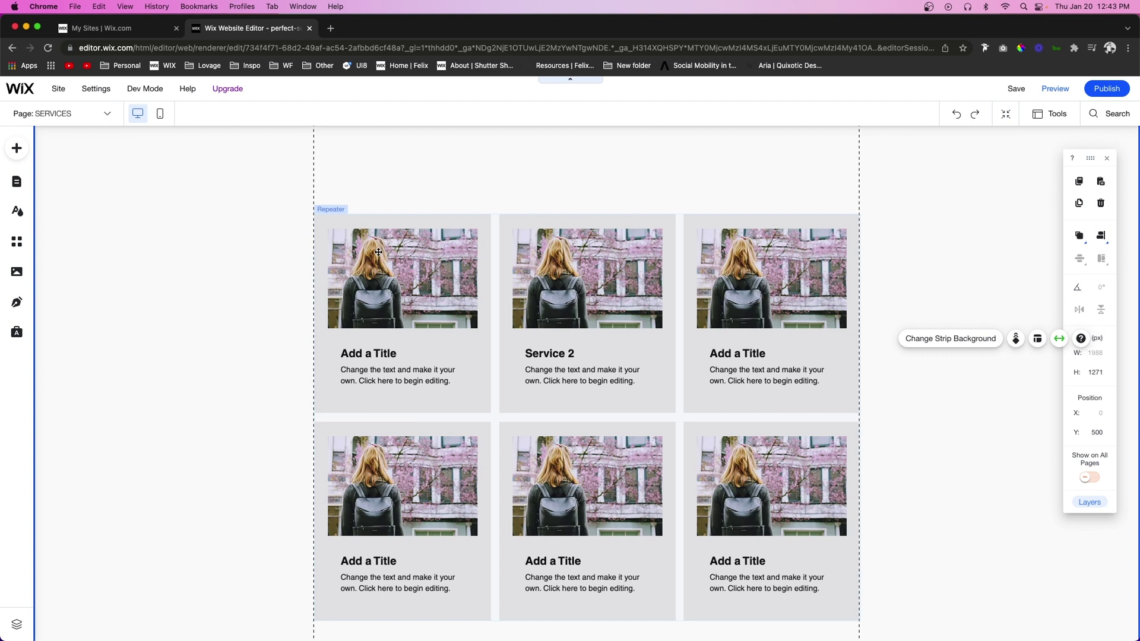
Step: Stretch the repeater items to about 399 px high to make room below the description
{"action": "left_click", "coordinate": [495, 235]}
{"action": "left_click", "coordinate": [425, 400]}
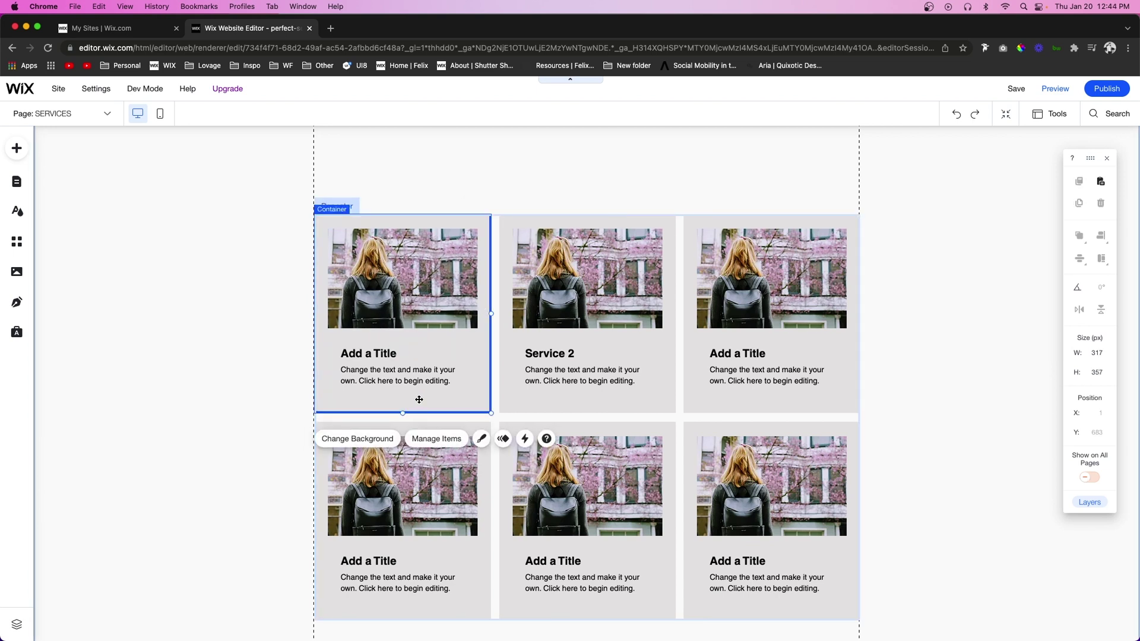
{"action": "left_click_drag", "start_coordinate": [403, 414], "coordinate": [403, 451]}
Step: Add a black themed button labelled "Learn More" and place it below the description in the first repeater item
{"action": "left_click", "coordinate": [13, 147]}
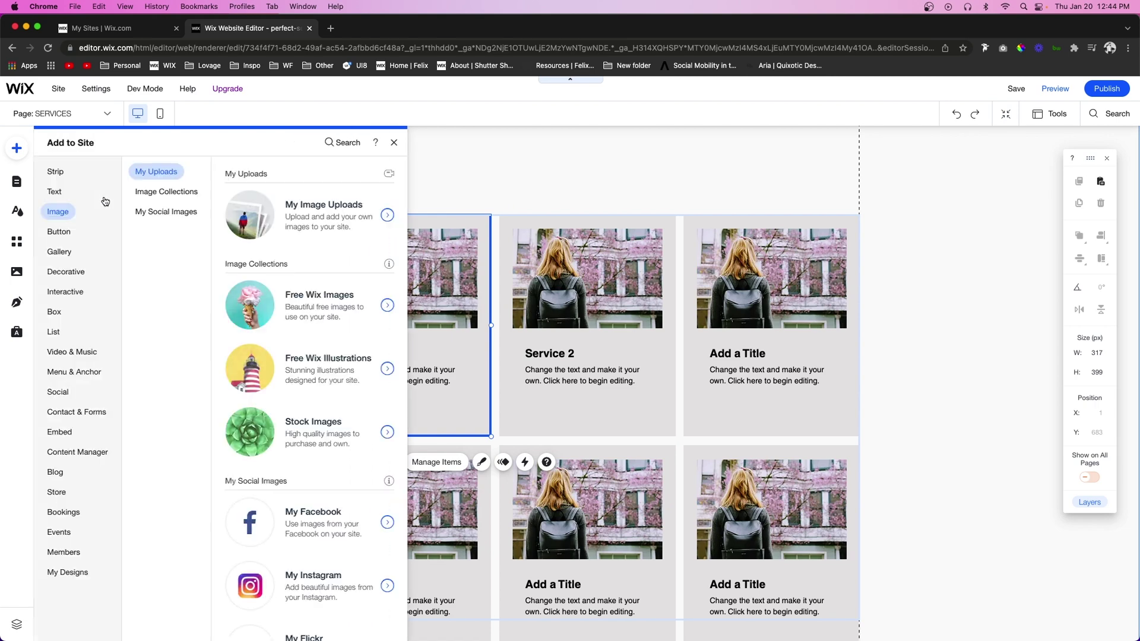
{"action": "mouse_move", "coordinate": [90, 237]}
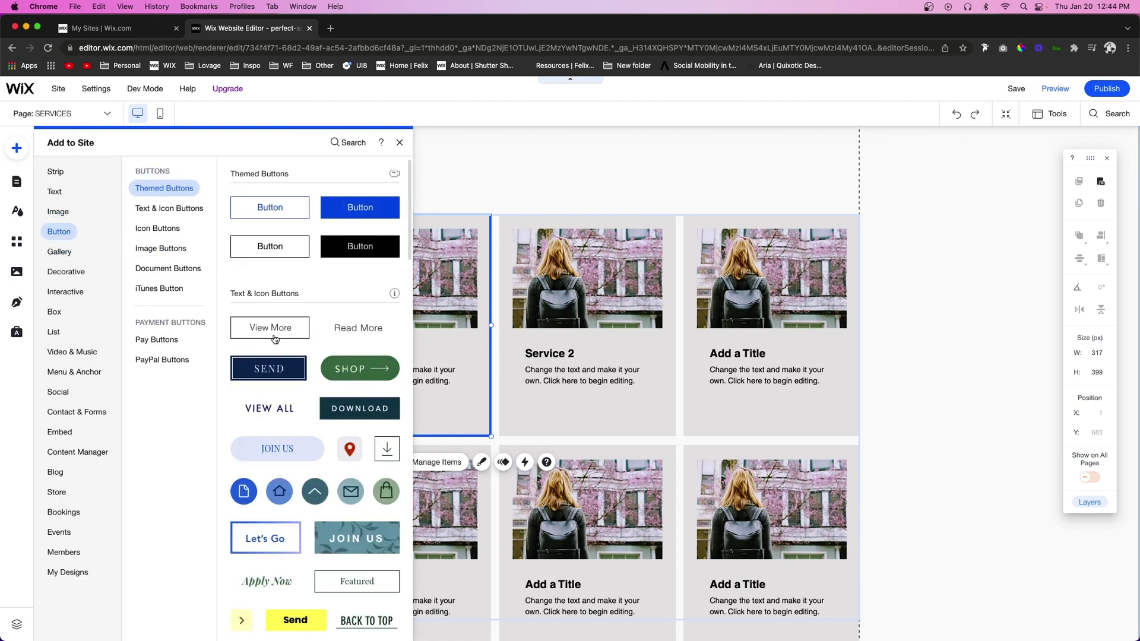
{"action": "left_click_drag", "start_coordinate": [380, 246], "coordinate": [569, 175]}
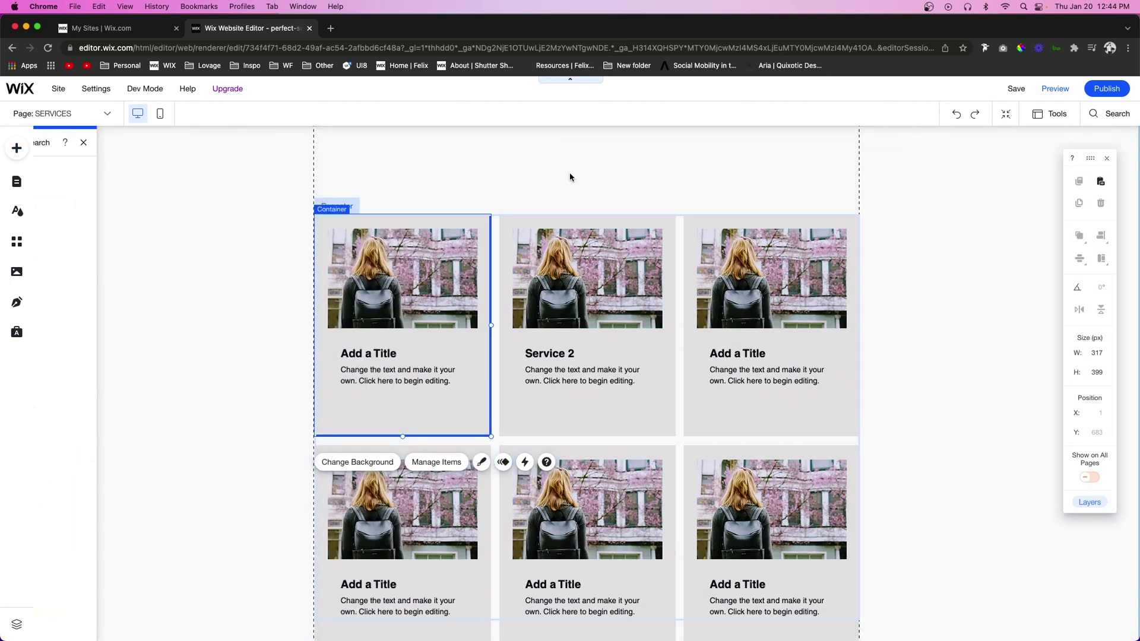
{"action": "left_click", "coordinate": [546, 220]}
{"action": "type", "text": "Learn More"}
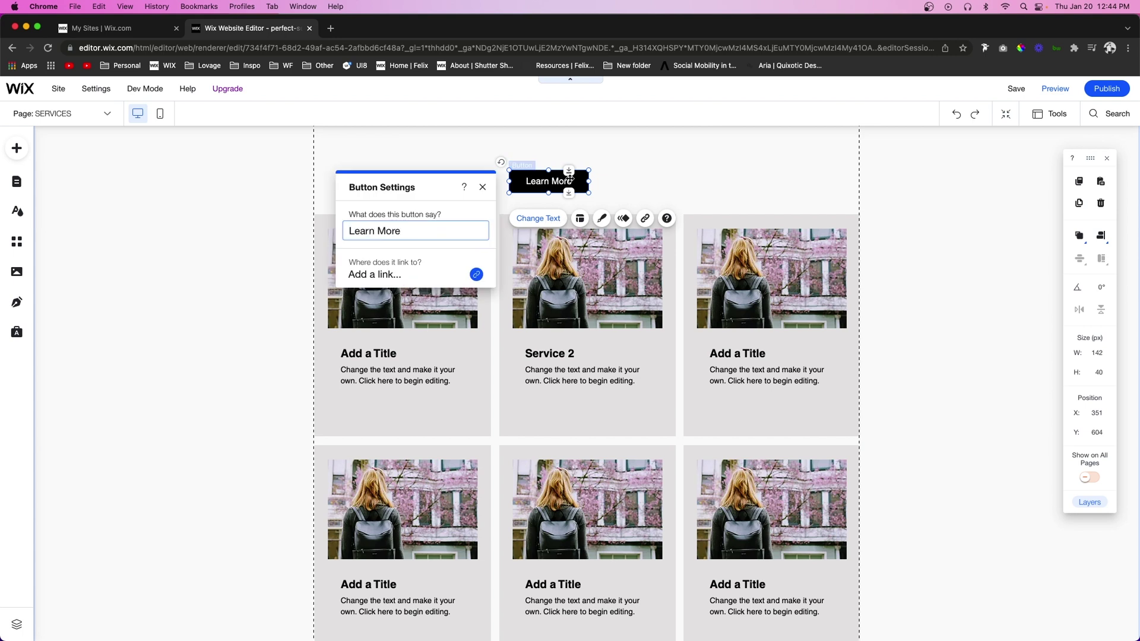
{"action": "left_click_drag", "start_coordinate": [550, 175], "coordinate": [387, 407]}
{"action": "left_click", "coordinate": [954, 420]}
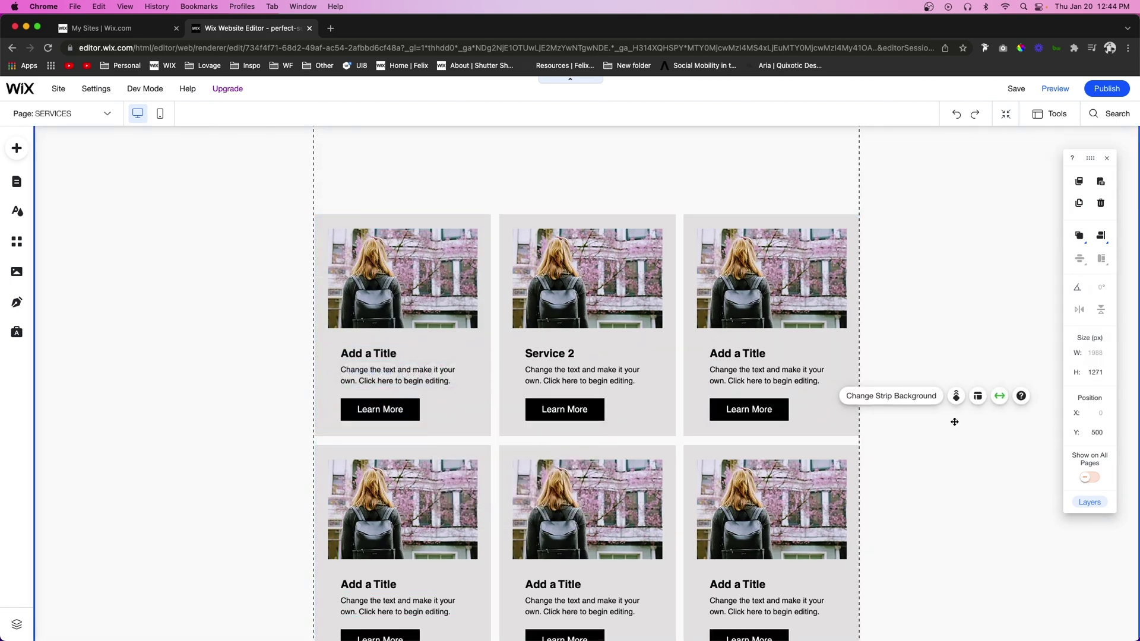
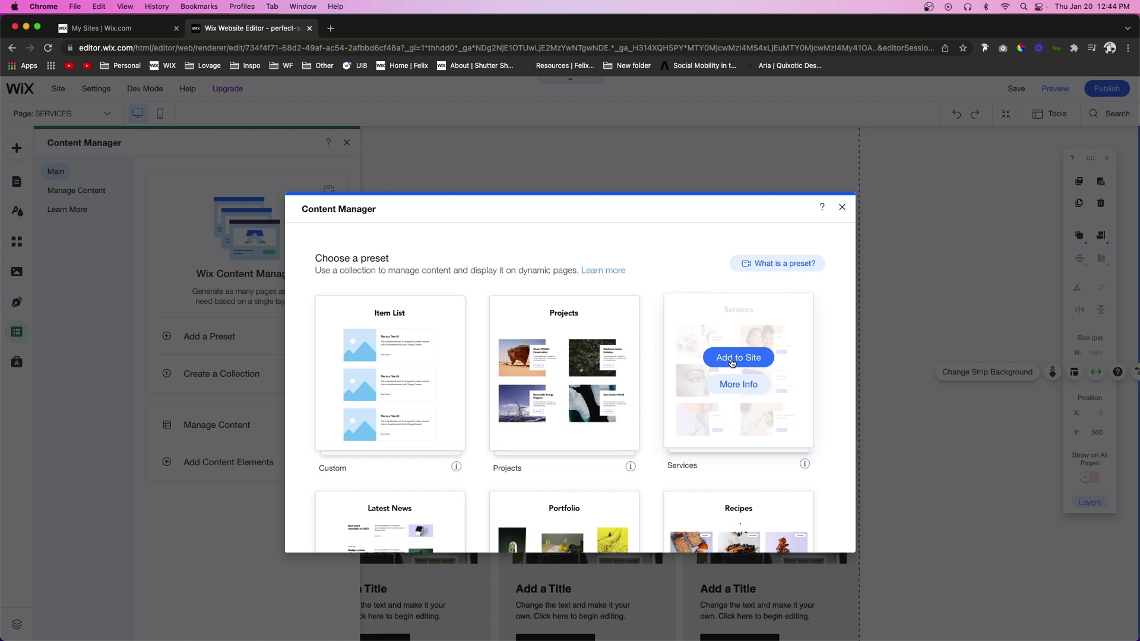
Step: Add the Services preset from the Content Manager to the site
{"action": "left_click", "coordinate": [732, 358]}
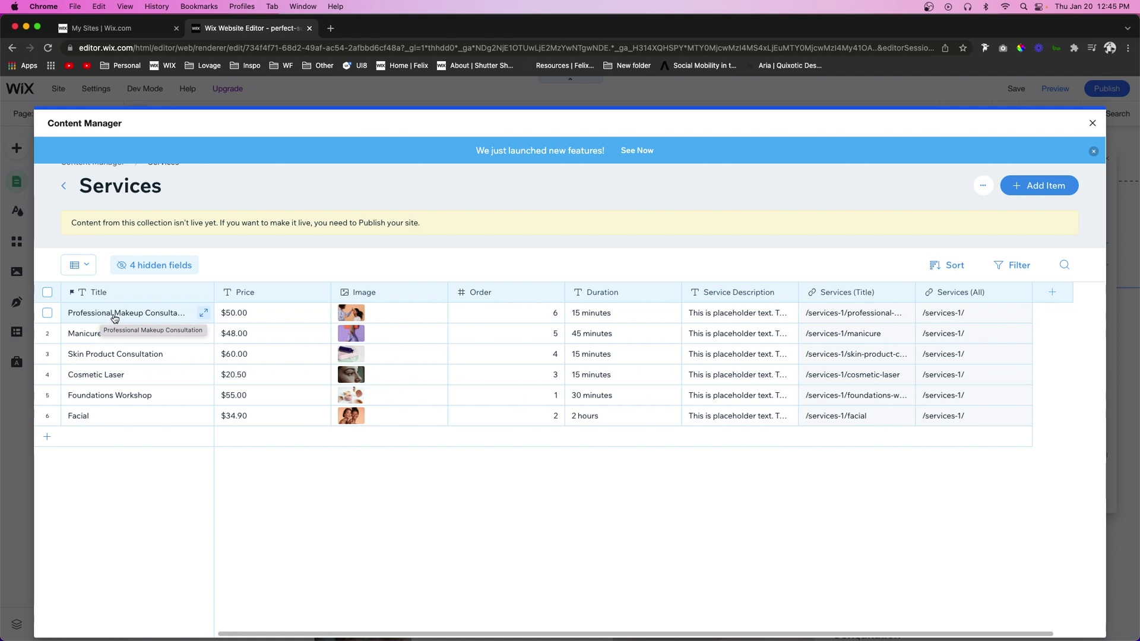
Step: Examine the Services collection's title and price cells and the options of the Duration and Service Description fields
{"action": "double_click", "coordinate": [114, 314]}
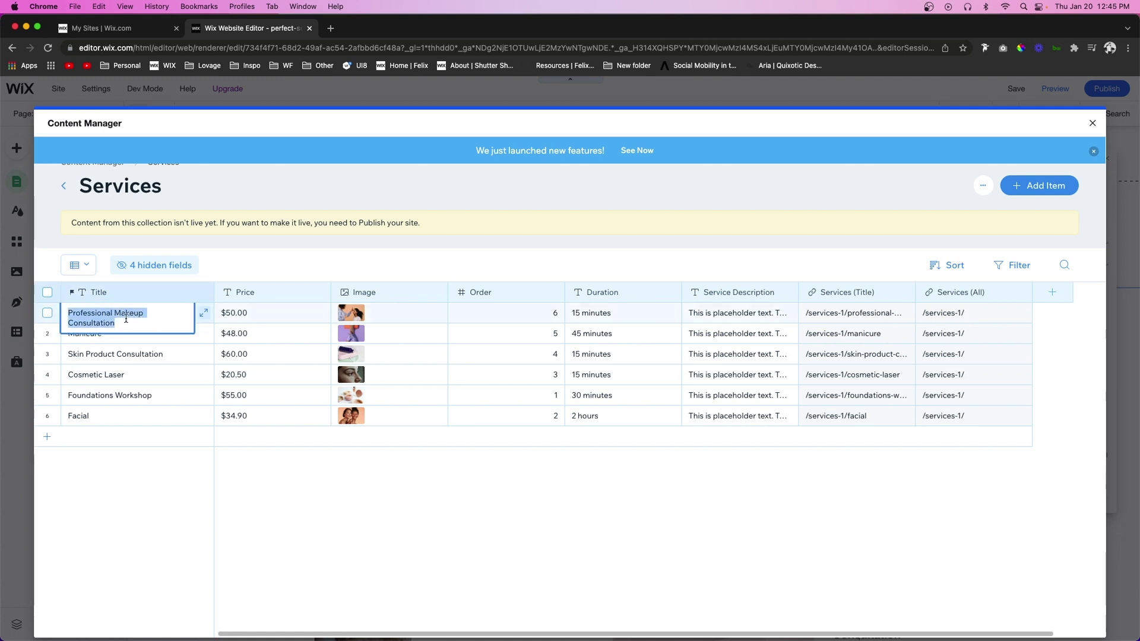
{"action": "left_click", "coordinate": [276, 320]}
{"action": "mouse_move", "coordinate": [357, 319]}
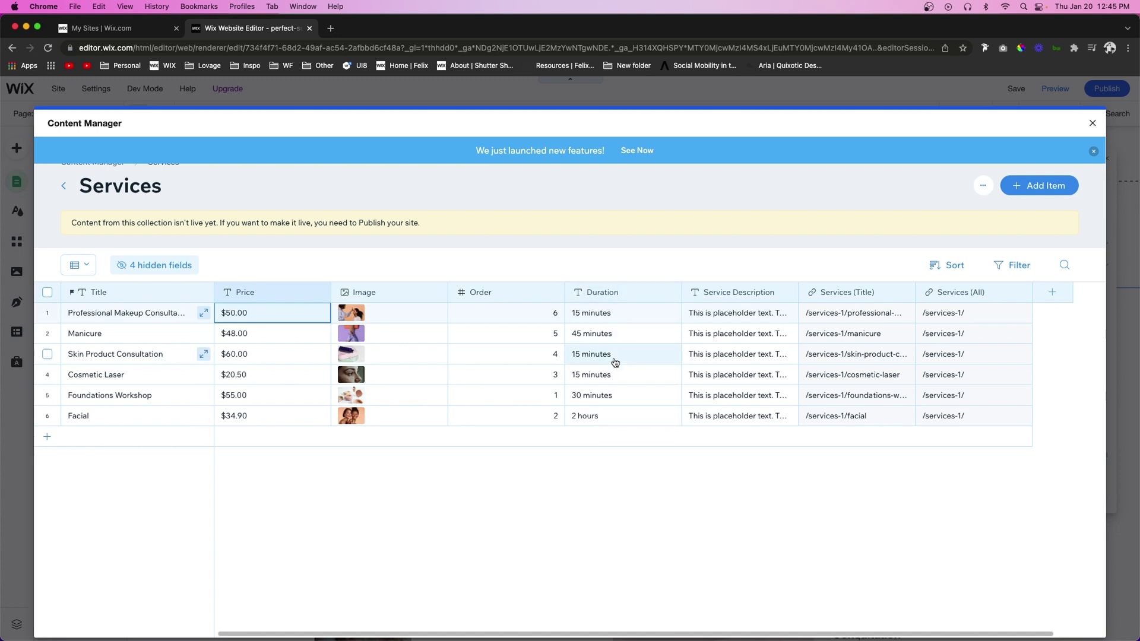
{"action": "left_click", "coordinate": [608, 292]}
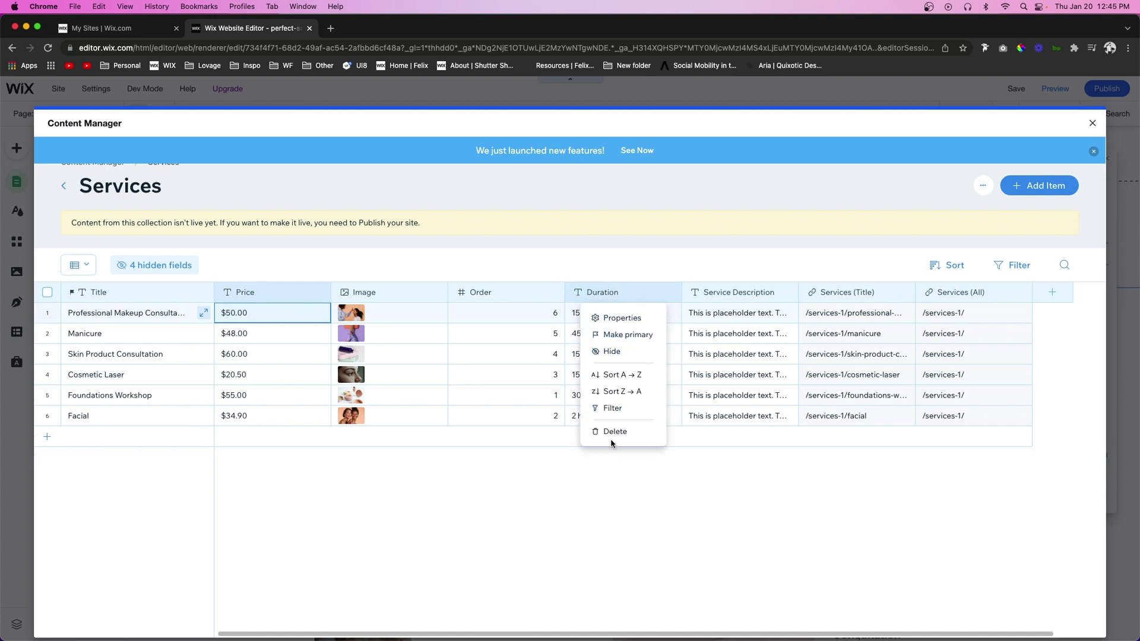
{"action": "left_click", "coordinate": [734, 298]}
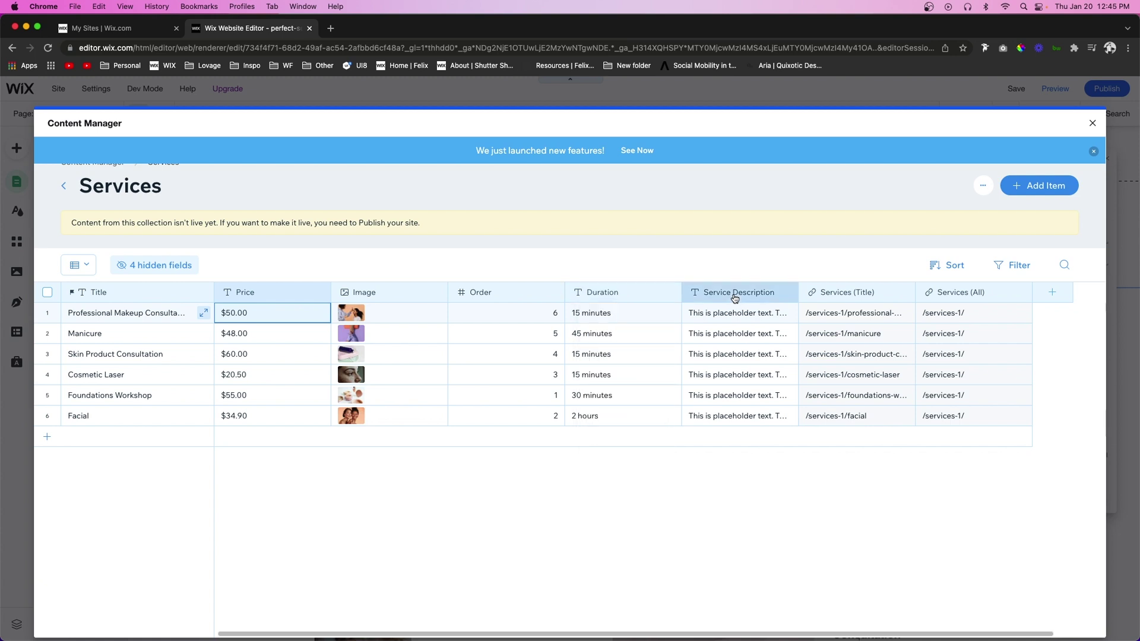
{"action": "left_click", "coordinate": [734, 298]}
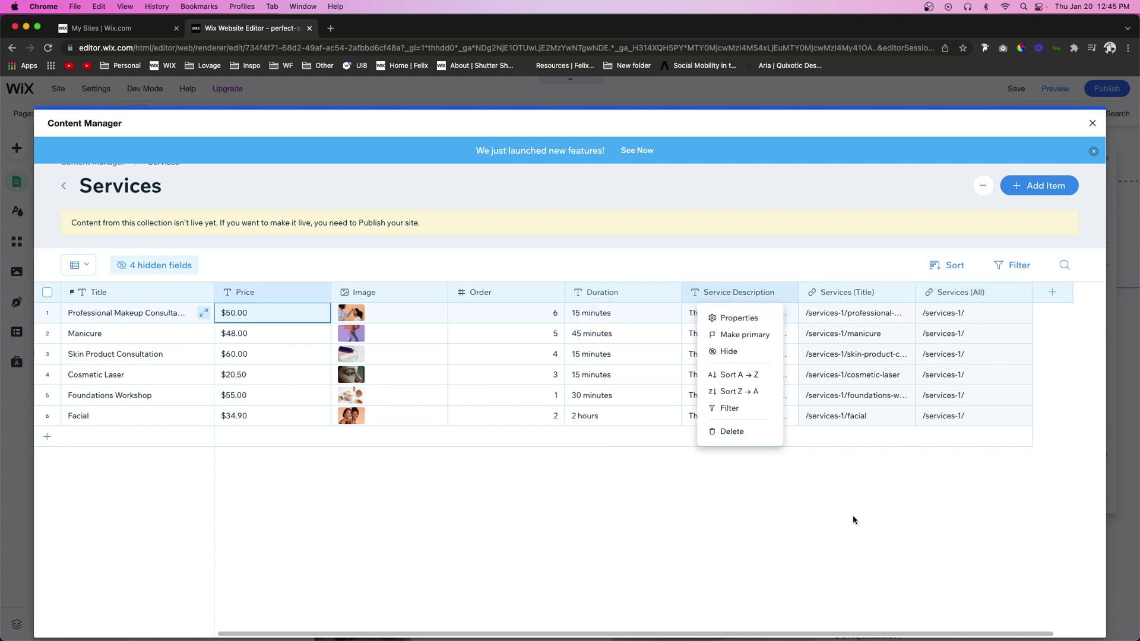
{"action": "left_click", "coordinate": [895, 444]}
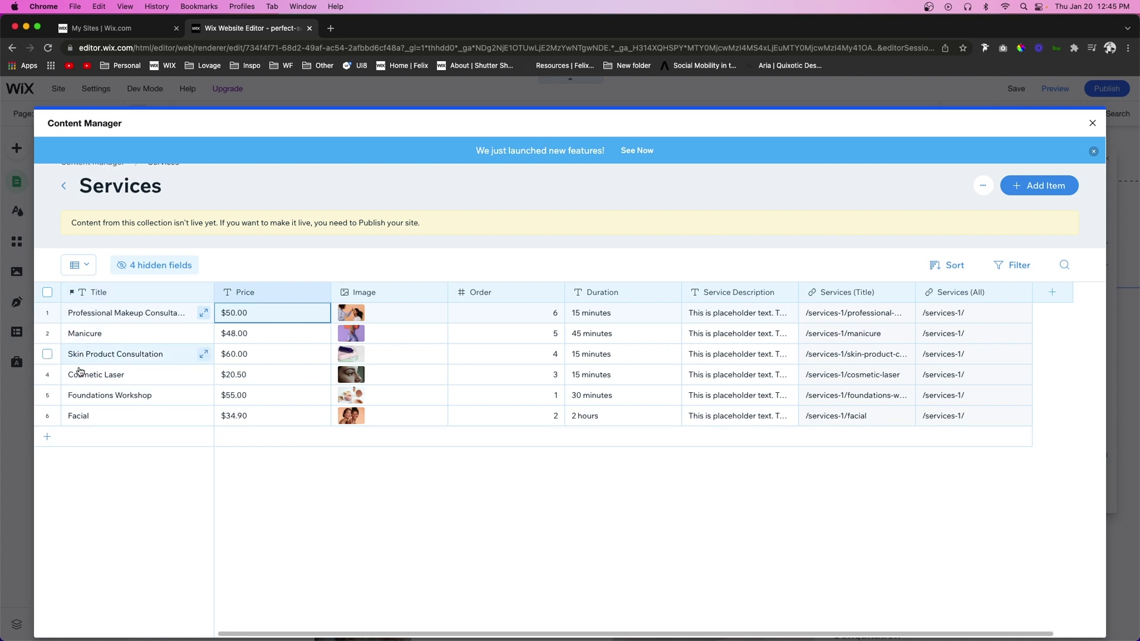
Step: Add a trial item titled "asdsad" to the Services collection and delete it again
{"action": "left_click", "coordinate": [81, 442]}
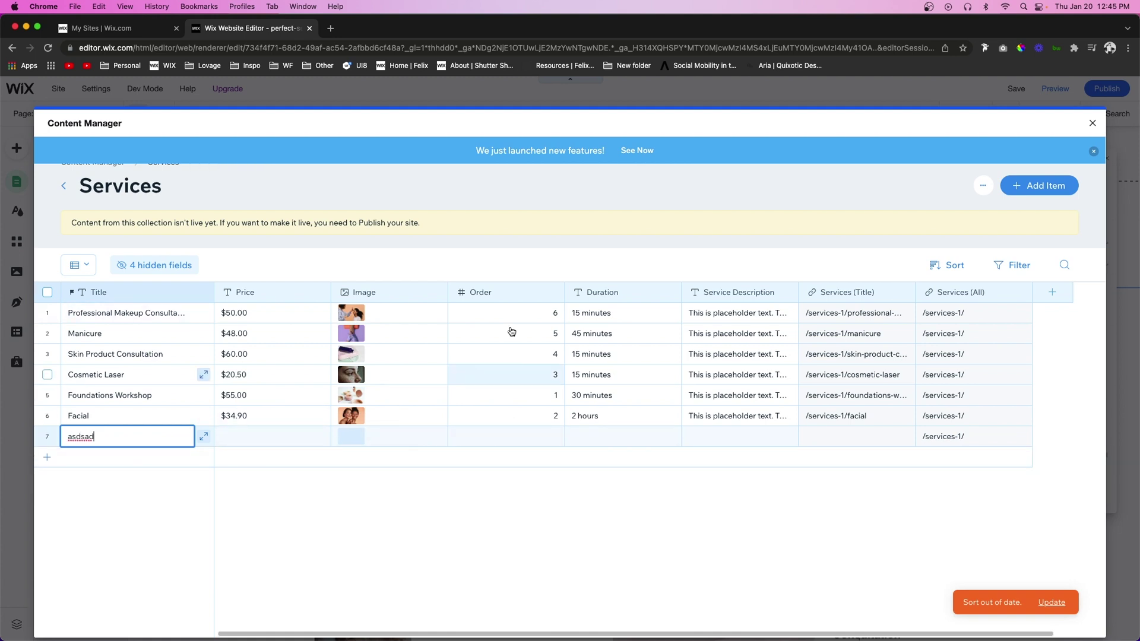
{"action": "left_click", "coordinate": [291, 506]}
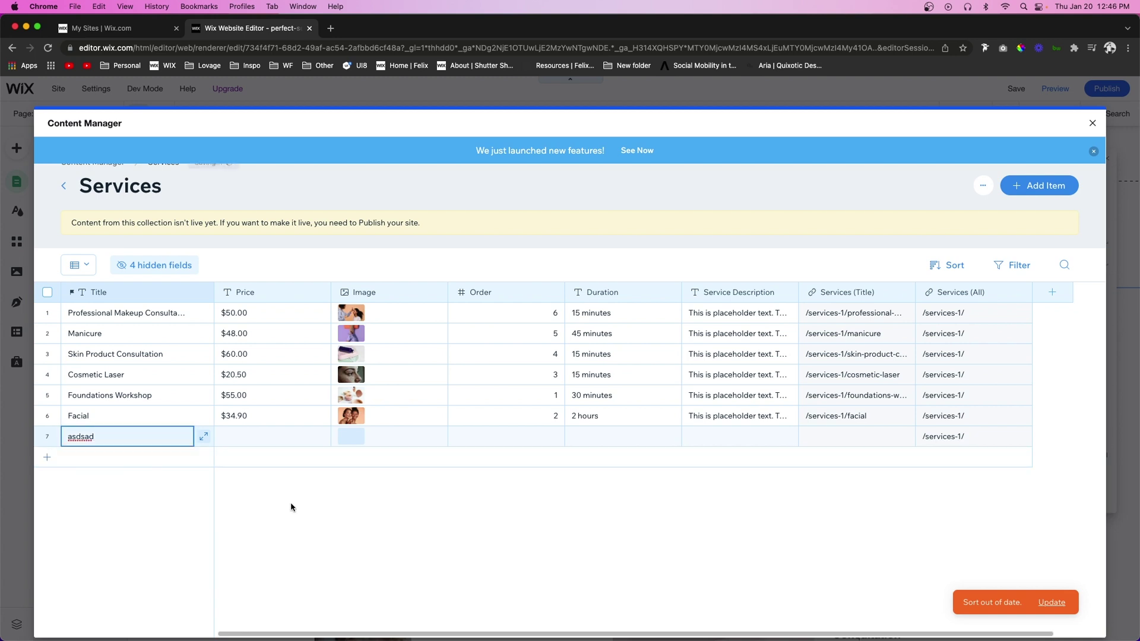
{"action": "left_click", "coordinate": [47, 439]}
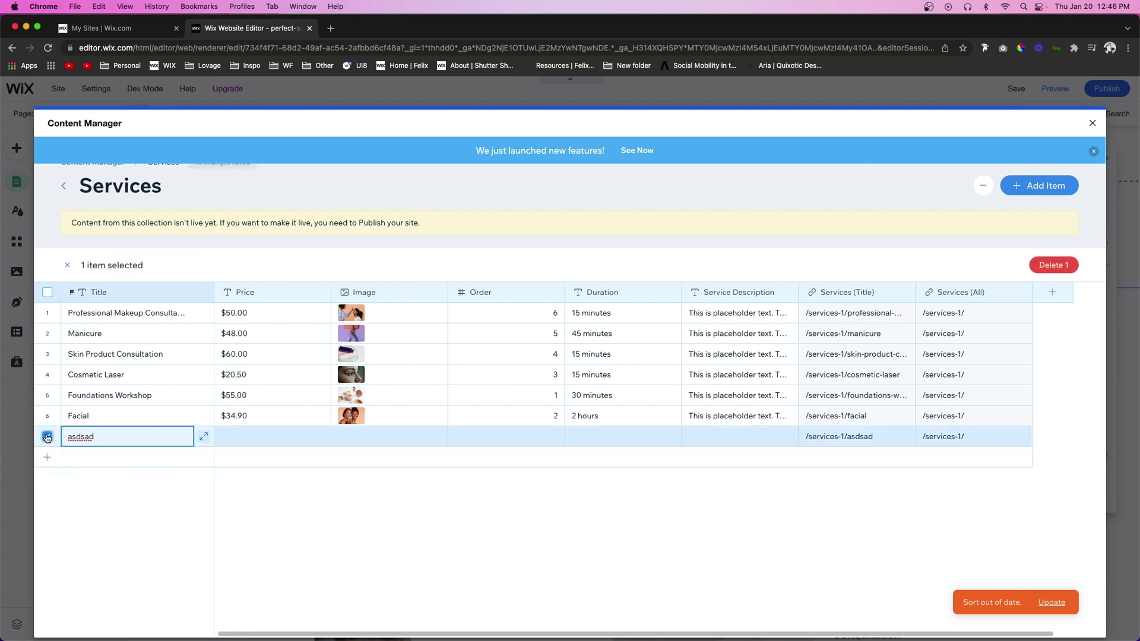
{"action": "left_click", "coordinate": [1049, 267]}
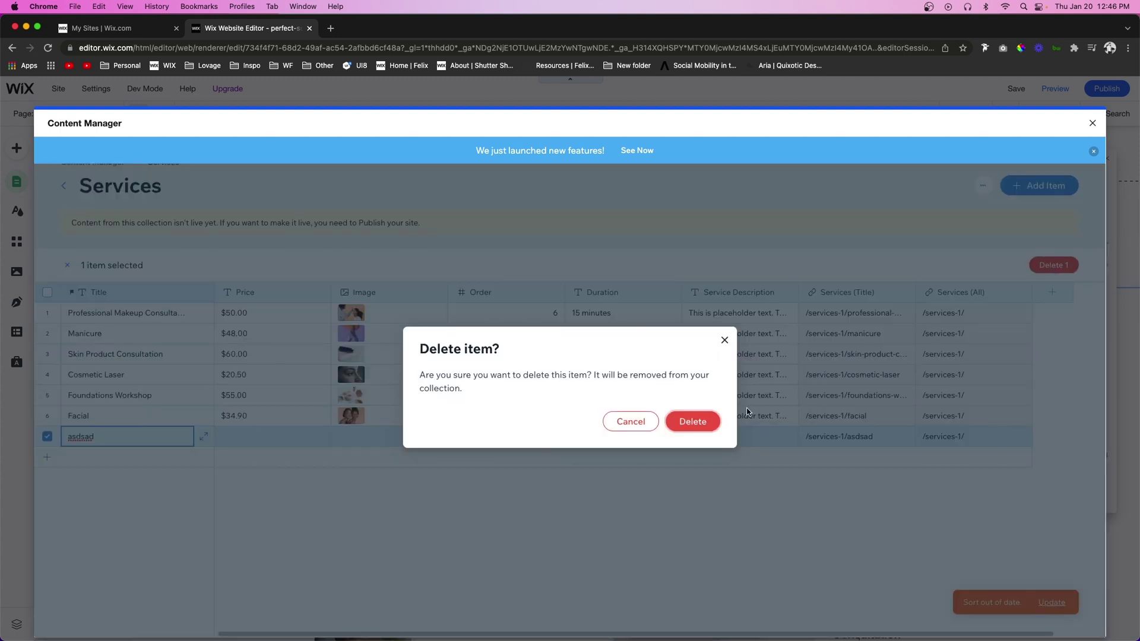
{"action": "left_click", "coordinate": [693, 422]}
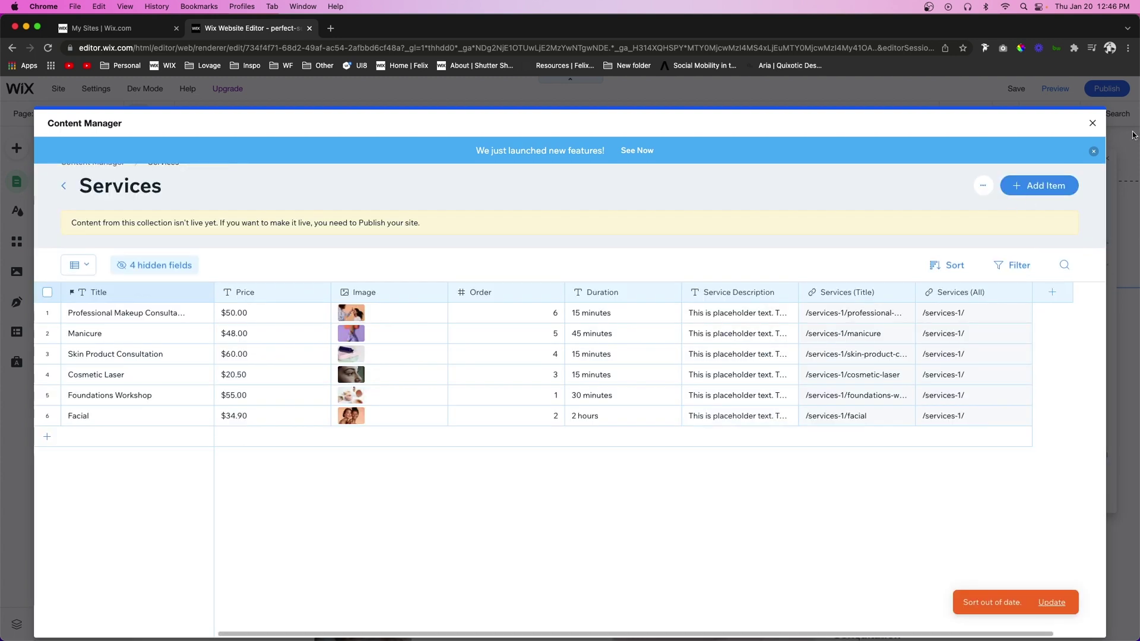
Step: Examine the layouts of the Services (Title) and Services (All) dynamic pages
{"action": "left_click", "coordinate": [1091, 125]}
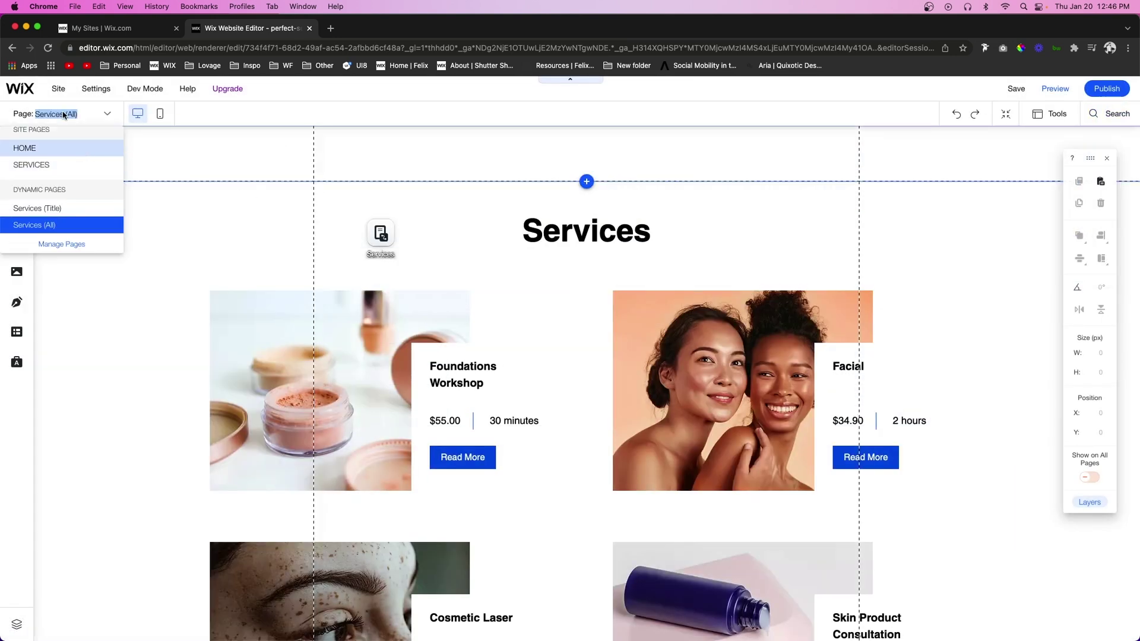
{"action": "left_click", "coordinate": [45, 211]}
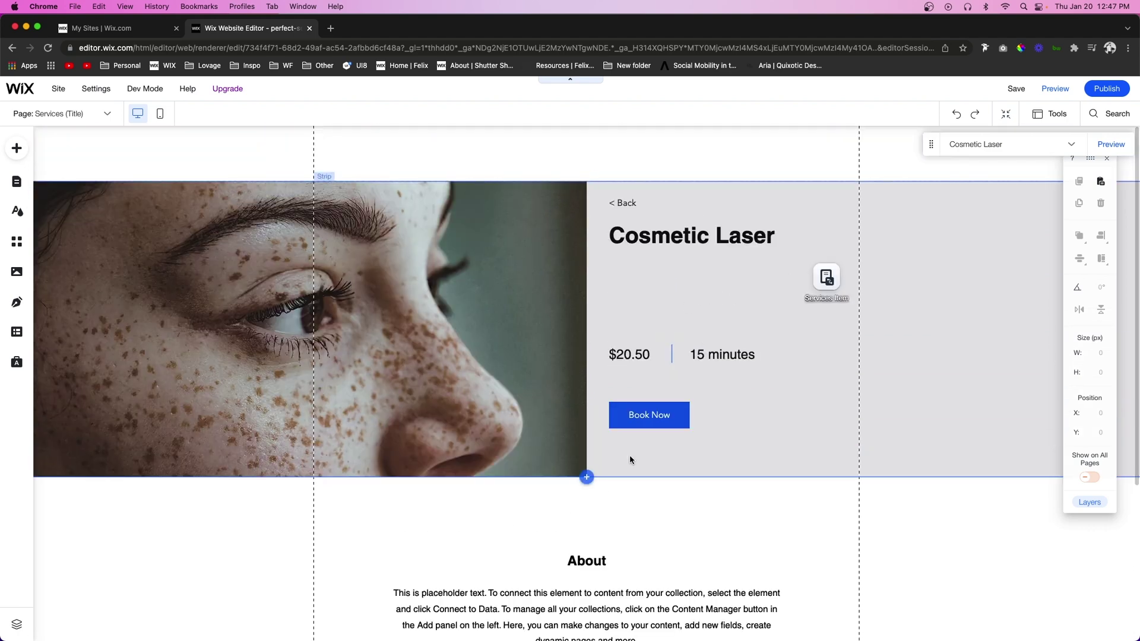
{"action": "left_click", "coordinate": [59, 114]}
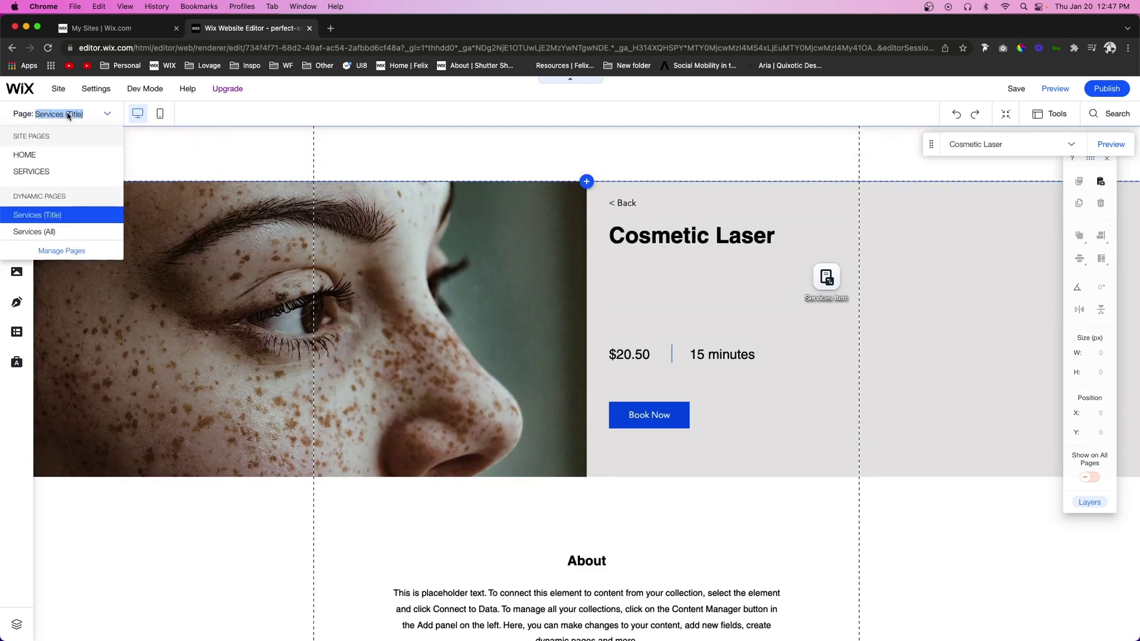
{"action": "left_click", "coordinate": [45, 232]}
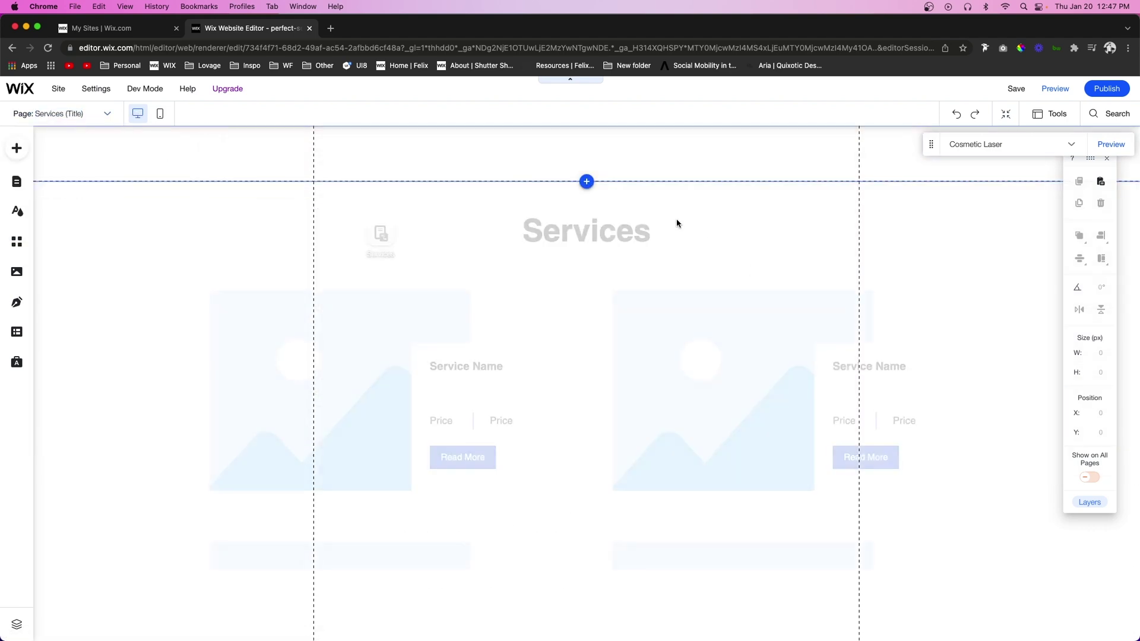
{"action": "scroll", "coordinate": [717, 339], "scroll_direction": "down", "scroll_amount": 5}
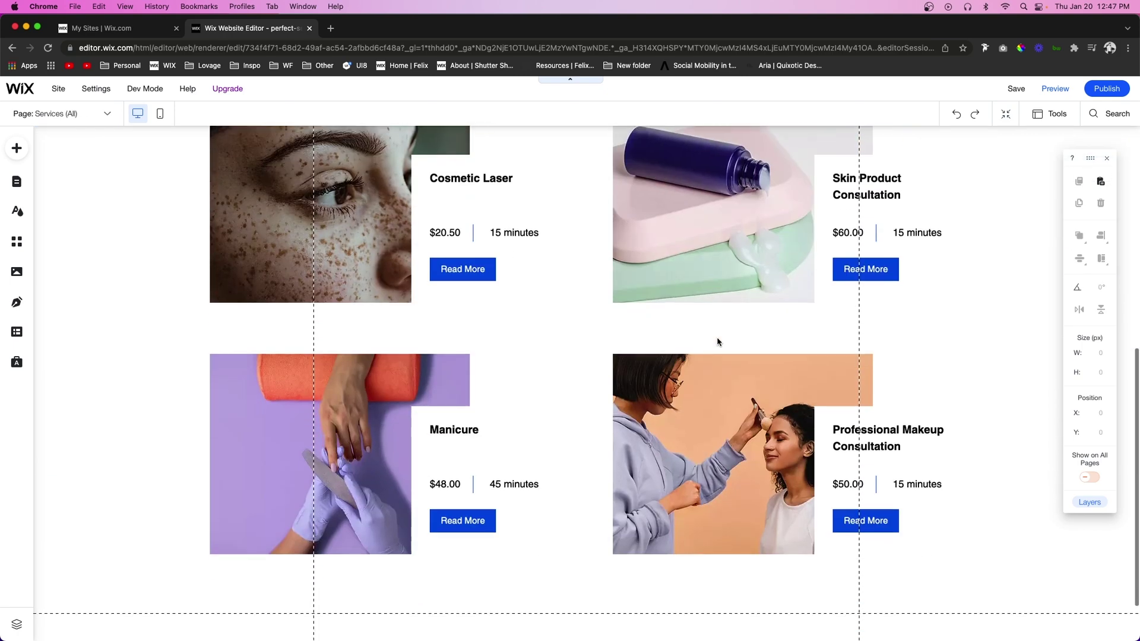
{"action": "scroll", "coordinate": [717, 341], "scroll_direction": "up", "scroll_amount": 5}
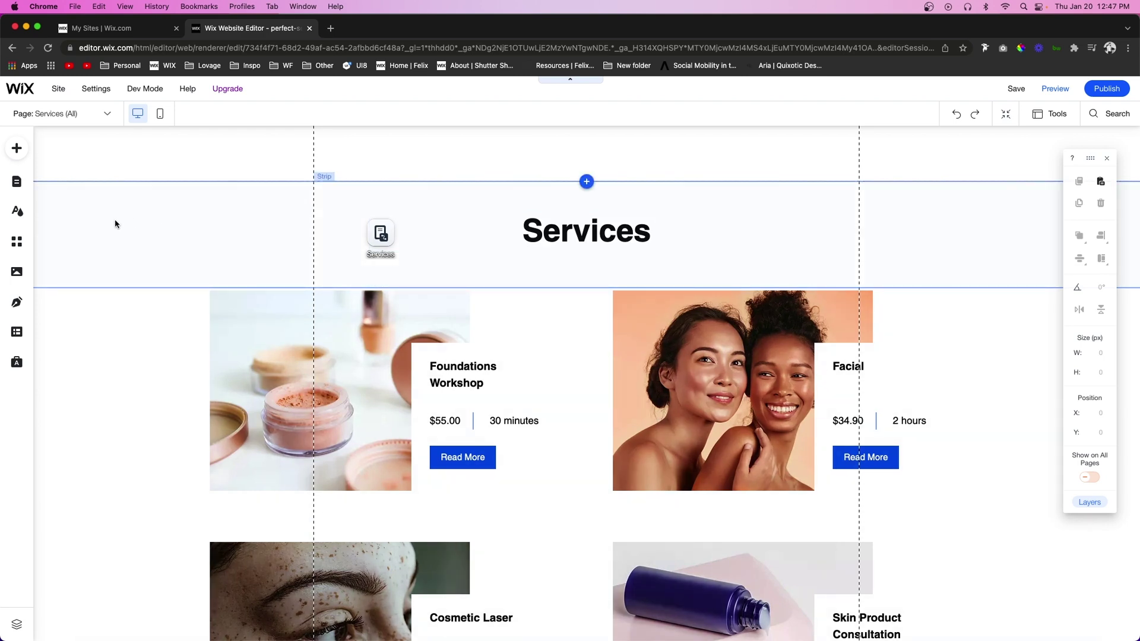
Step: Delete the Services (All) dynamic page from the Services collection's pages
{"action": "left_click", "coordinate": [17, 181]}
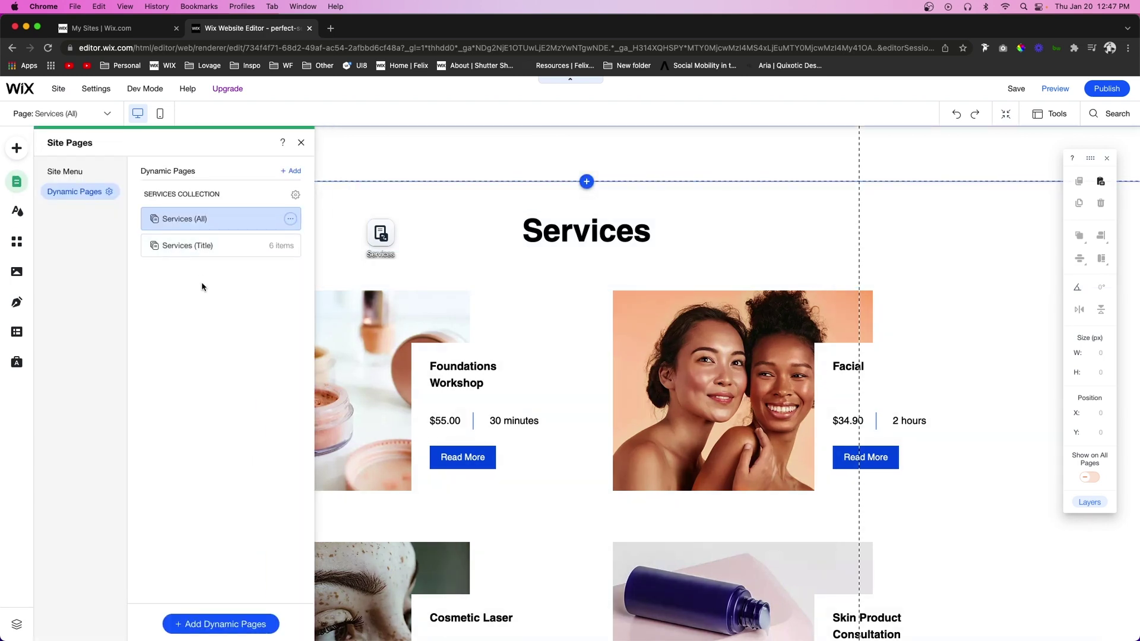
{"action": "left_click", "coordinate": [79, 174]}
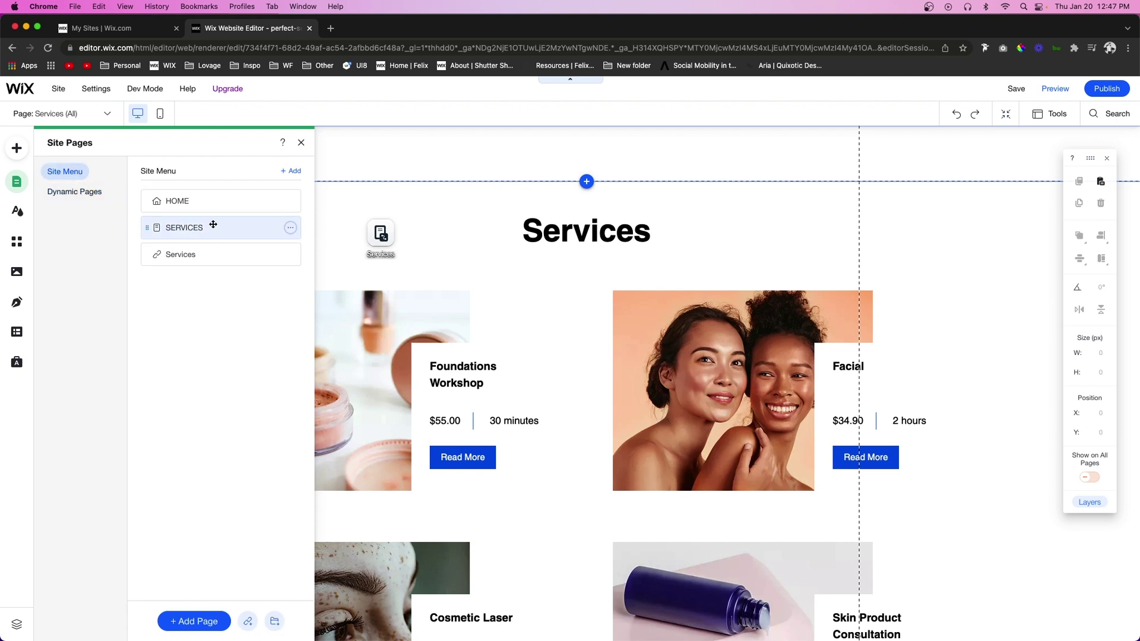
{"action": "left_click", "coordinate": [79, 194]}
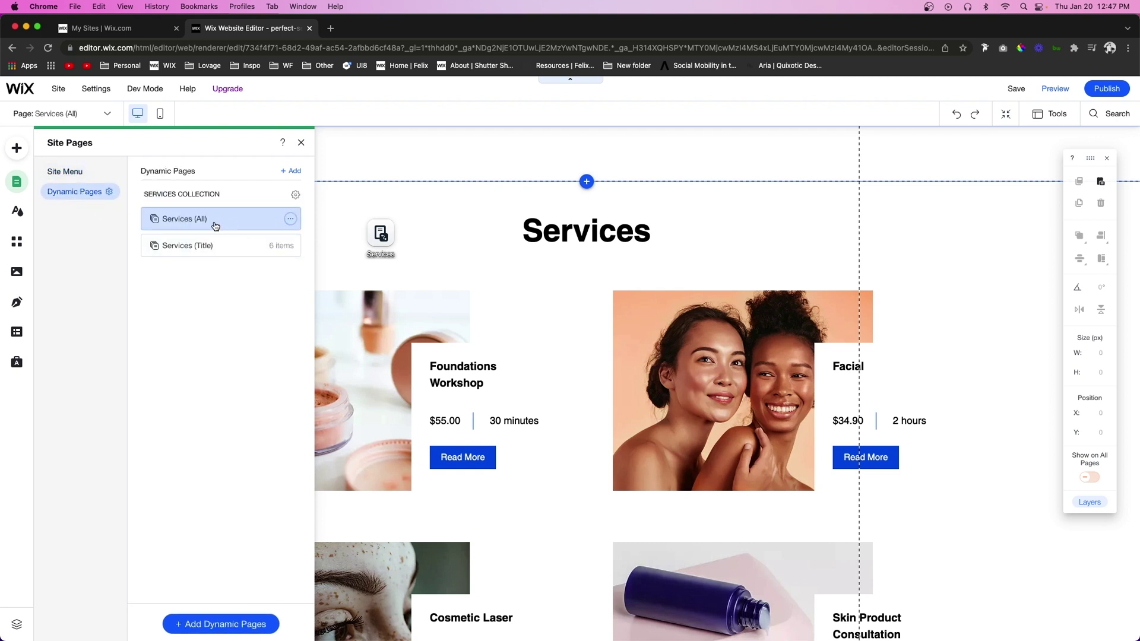
{"action": "left_click", "coordinate": [290, 220]}
{"action": "left_click", "coordinate": [327, 325]}
{"action": "left_click", "coordinate": [699, 402]}
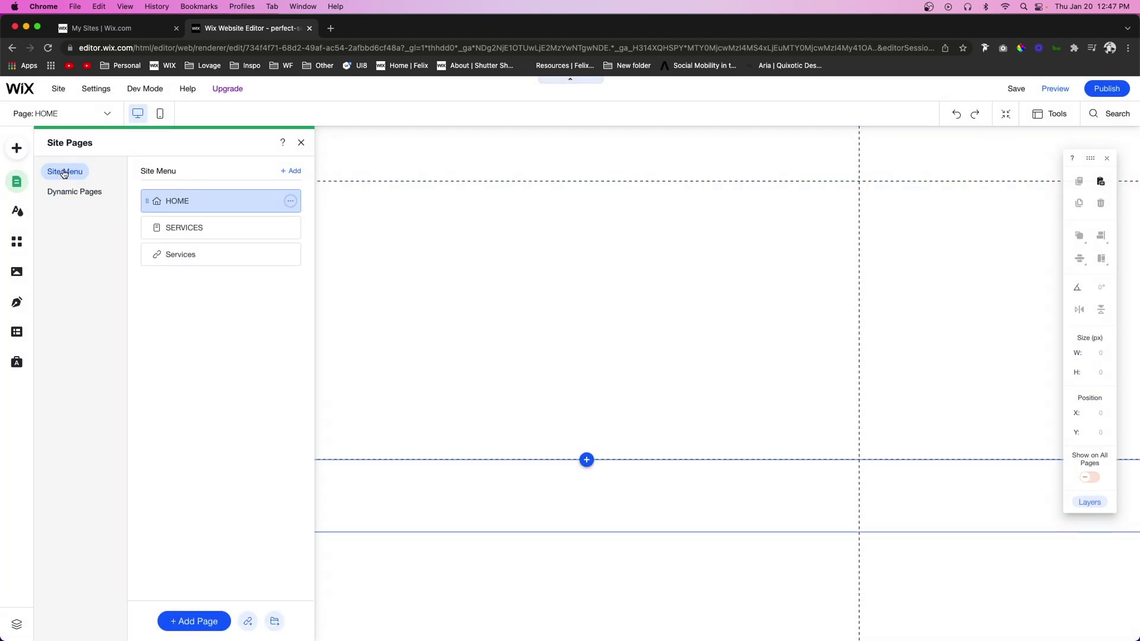
Step: Add a Content Manager dataset to the SERVICES page, beside the services repeater
{"action": "left_click", "coordinate": [177, 236]}
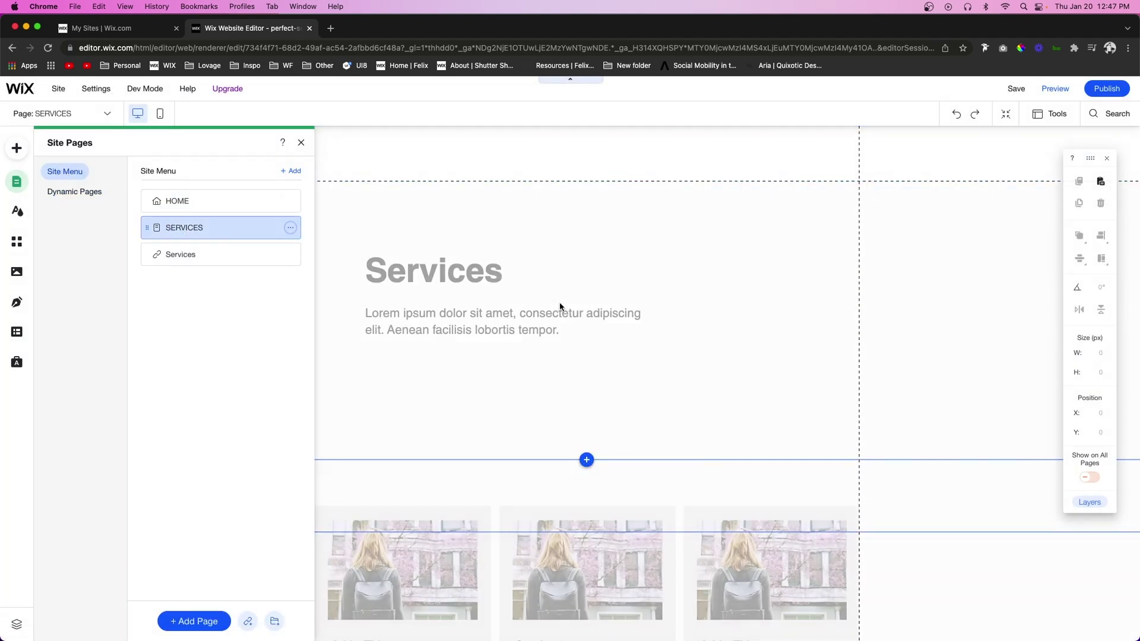
{"action": "left_click", "coordinate": [795, 301]}
{"action": "scroll", "coordinate": [861, 326], "scroll_direction": "down", "scroll_amount": 4}
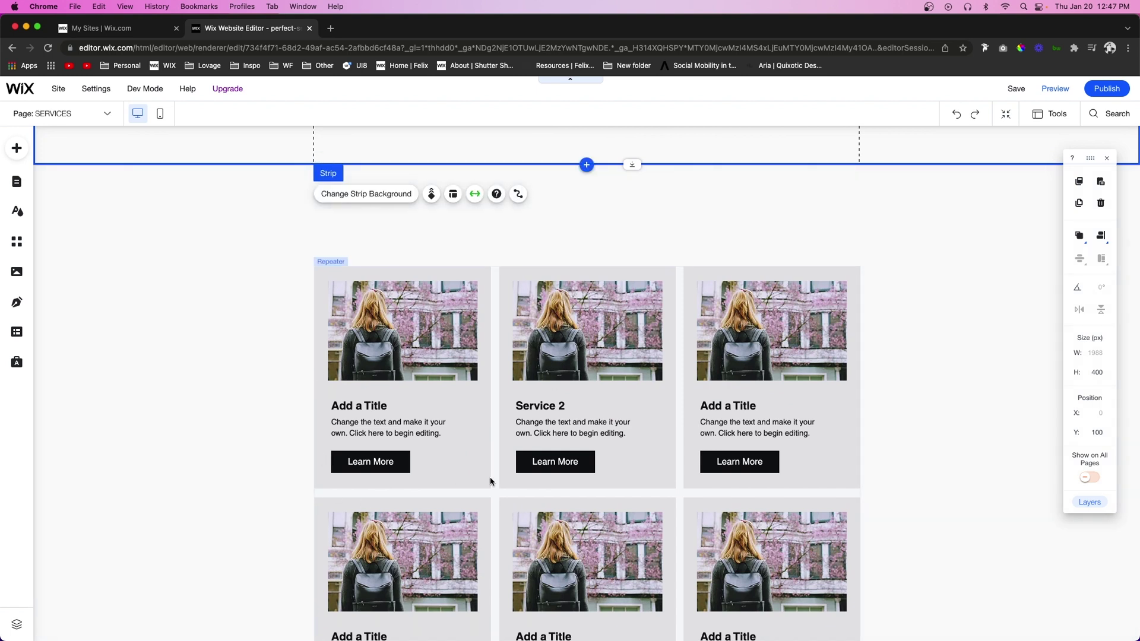
{"action": "left_click", "coordinate": [20, 155]}
{"action": "mouse_move", "coordinate": [92, 480]}
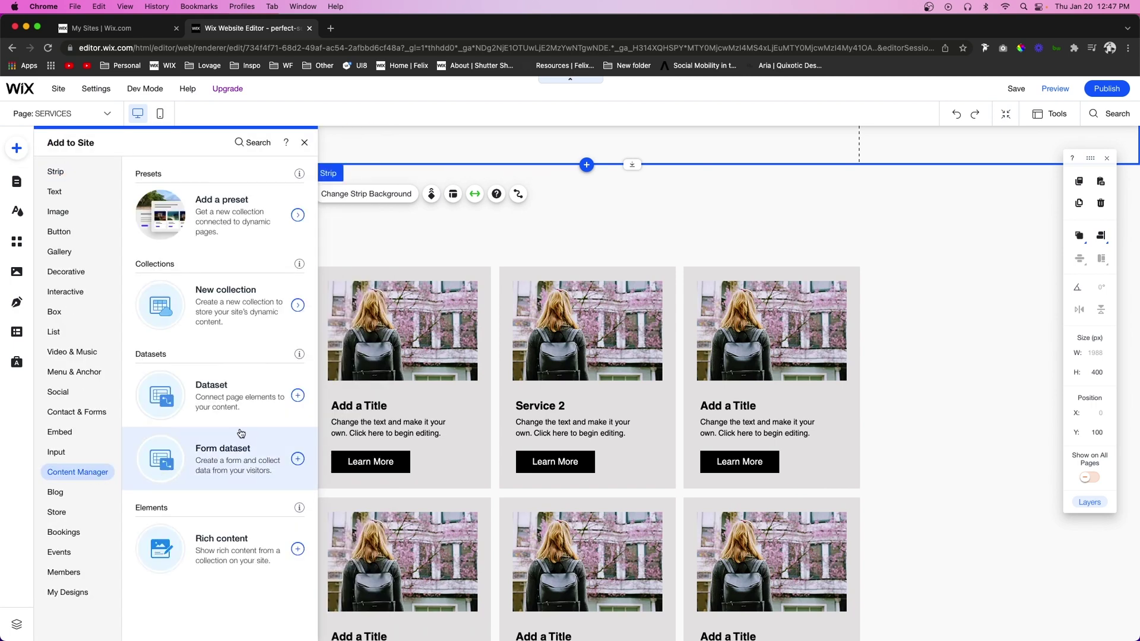
{"action": "left_click_drag", "start_coordinate": [232, 396], "coordinate": [241, 263]}
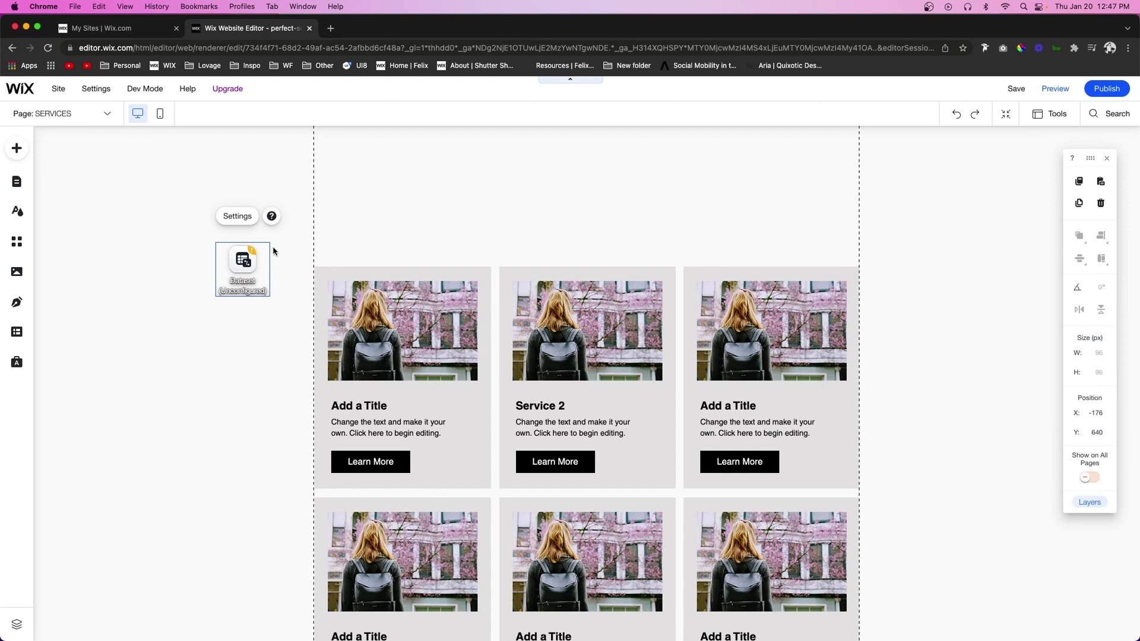
Step: Connect the new dataset to the Services collection
{"action": "left_click", "coordinate": [237, 217]}
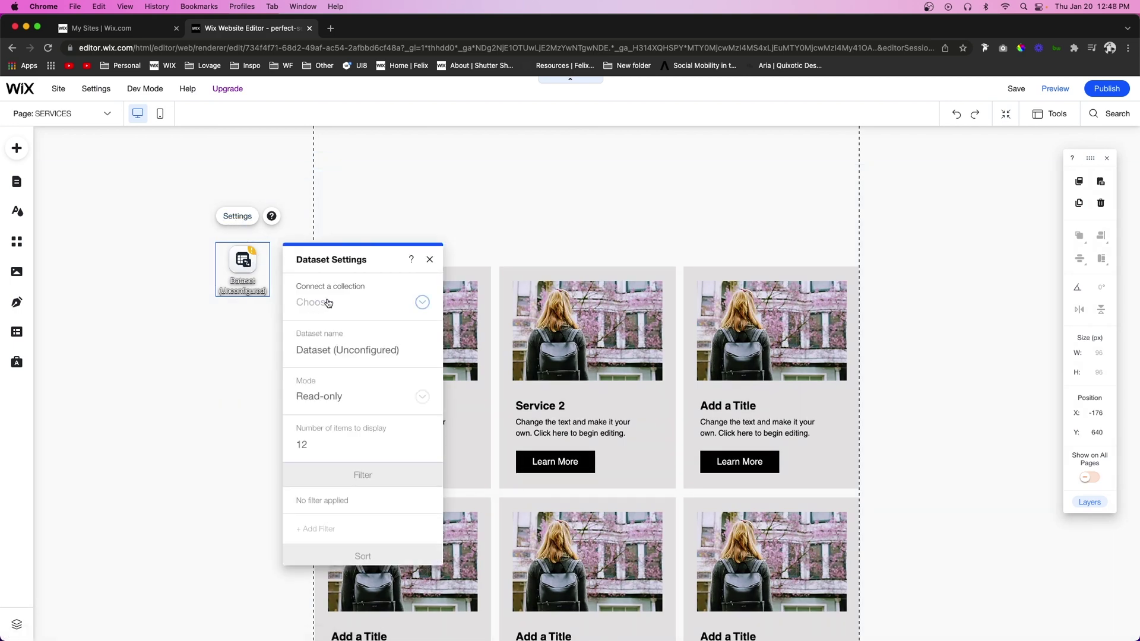
{"action": "left_click", "coordinate": [314, 303]}
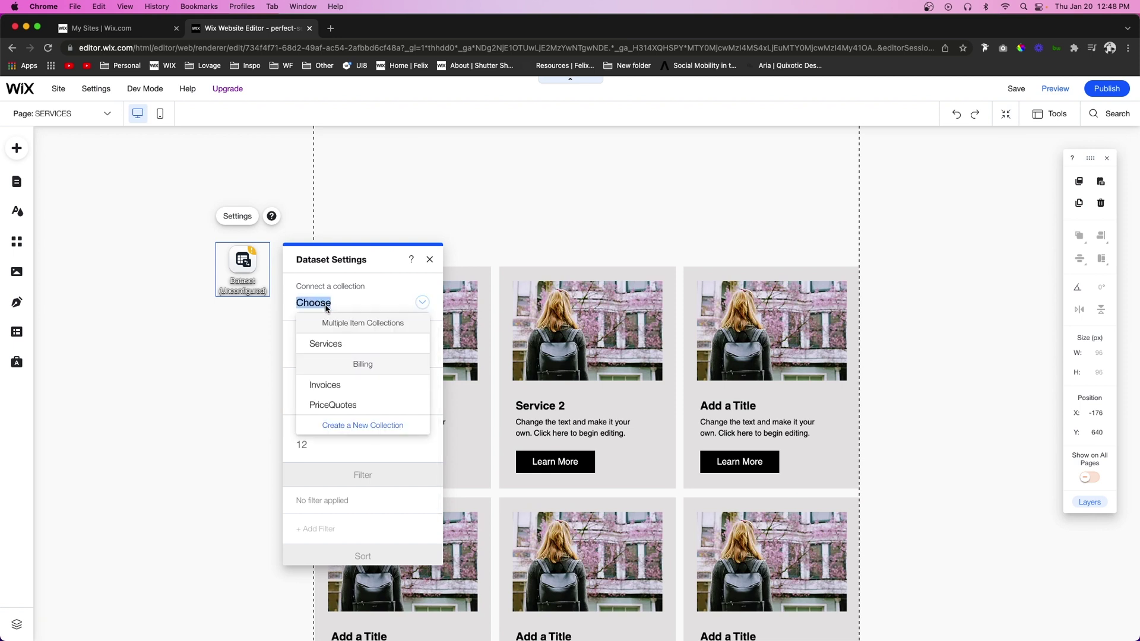
{"action": "left_click", "coordinate": [345, 349]}
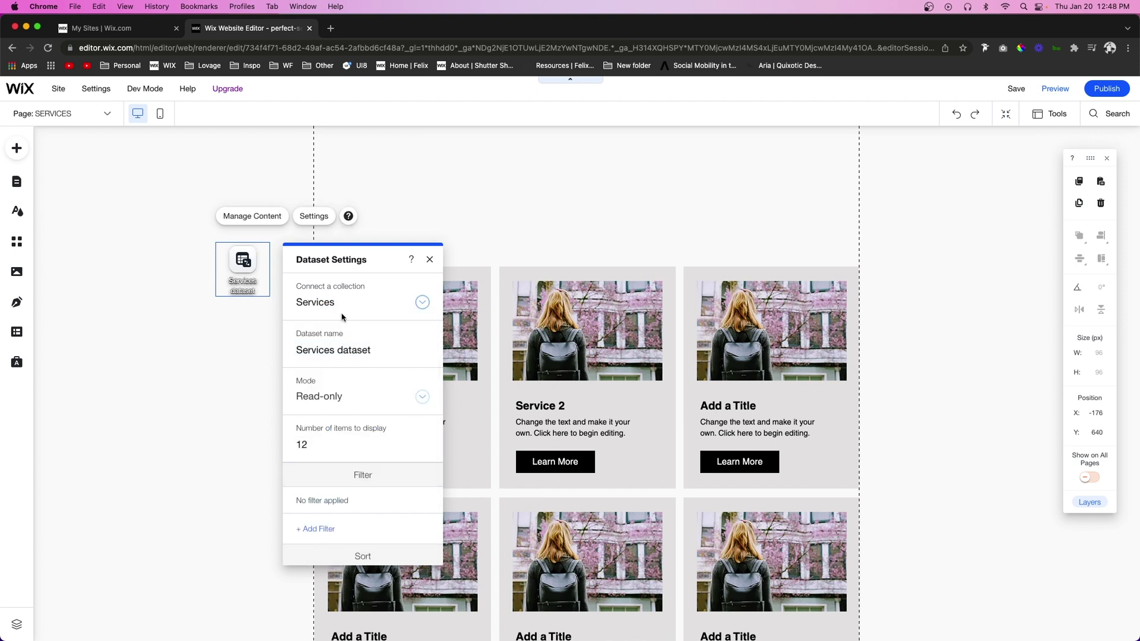
{"action": "left_click", "coordinate": [430, 261]}
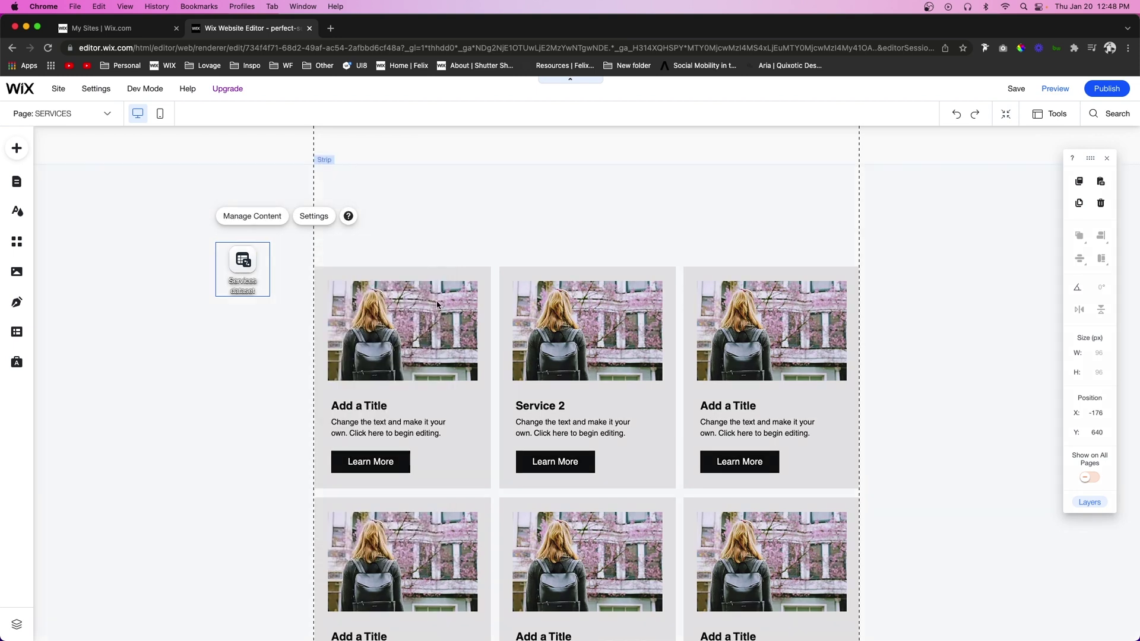
Step: Connect the repeater's image to the Services dataset, using the Image field as its source
{"action": "left_click", "coordinate": [406, 322]}
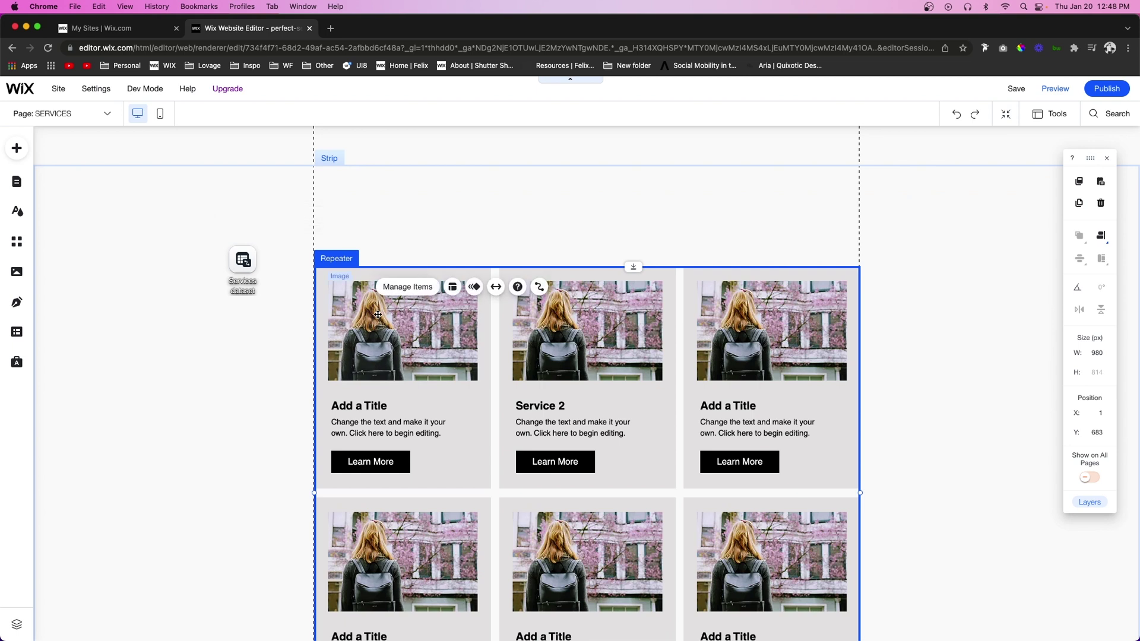
{"action": "left_click", "coordinate": [377, 314]}
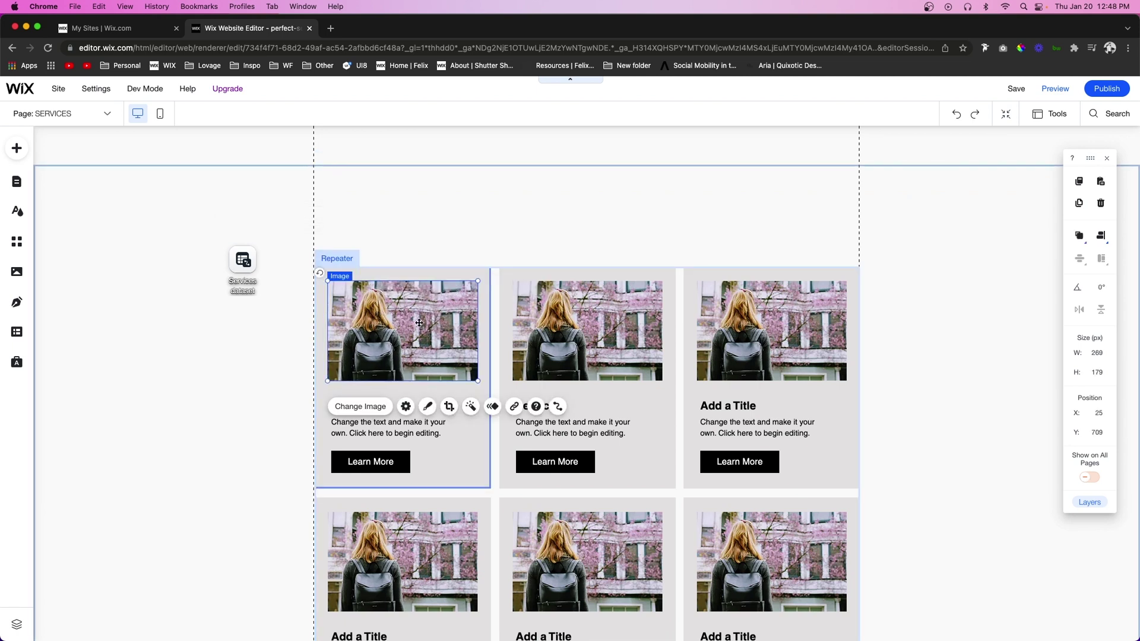
{"action": "left_click", "coordinate": [557, 406]}
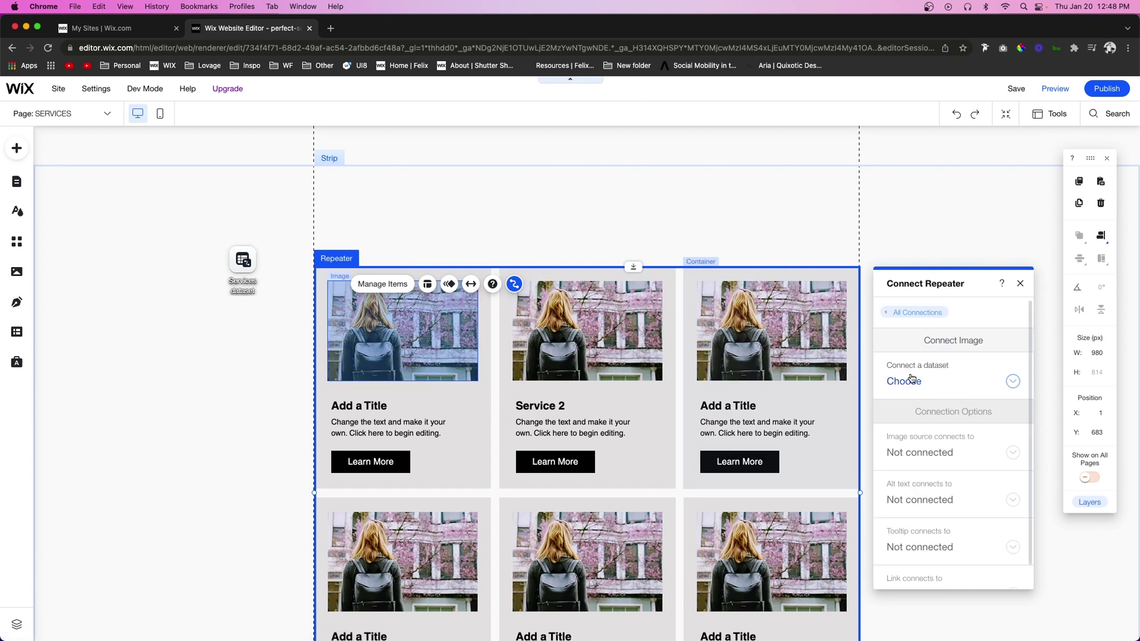
{"action": "left_click", "coordinate": [909, 381]}
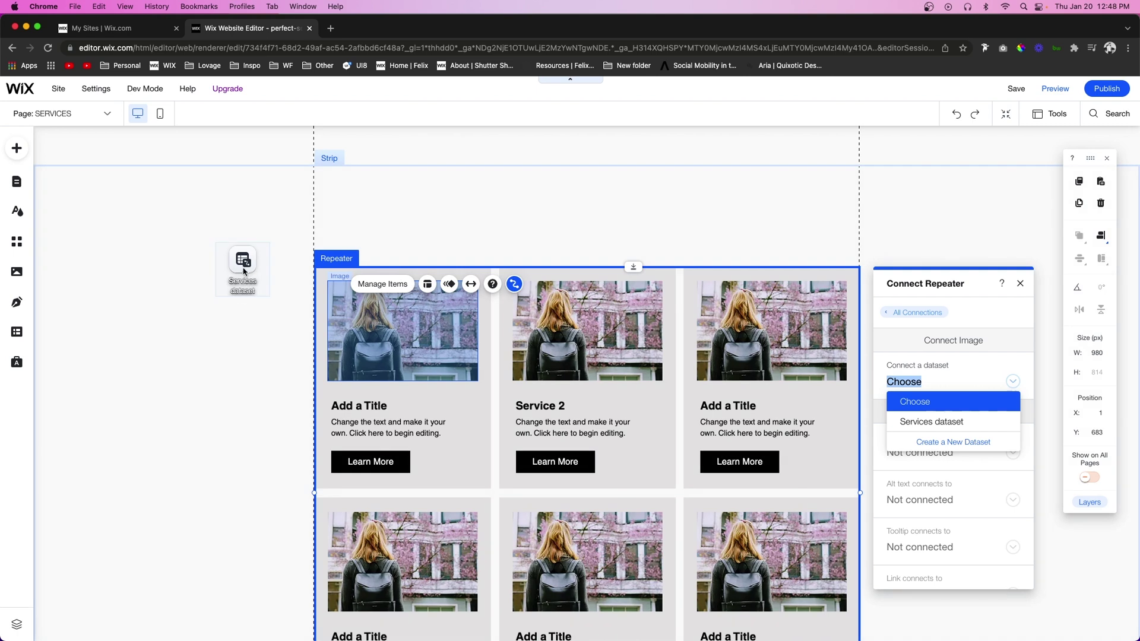
{"action": "left_click", "coordinate": [918, 422]}
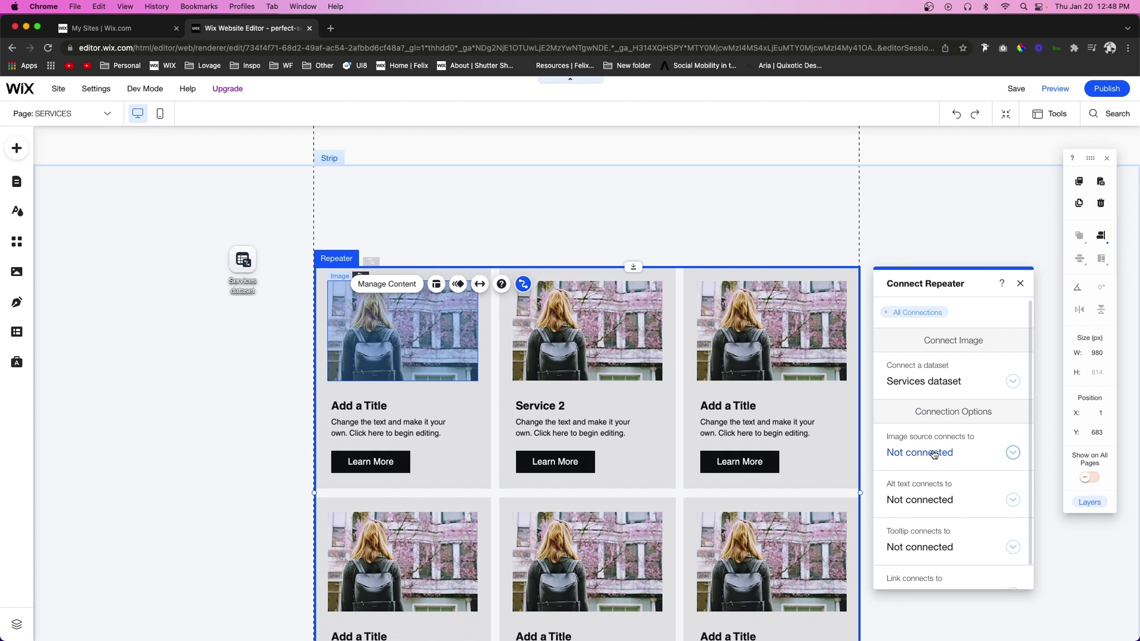
{"action": "left_click", "coordinate": [916, 453]}
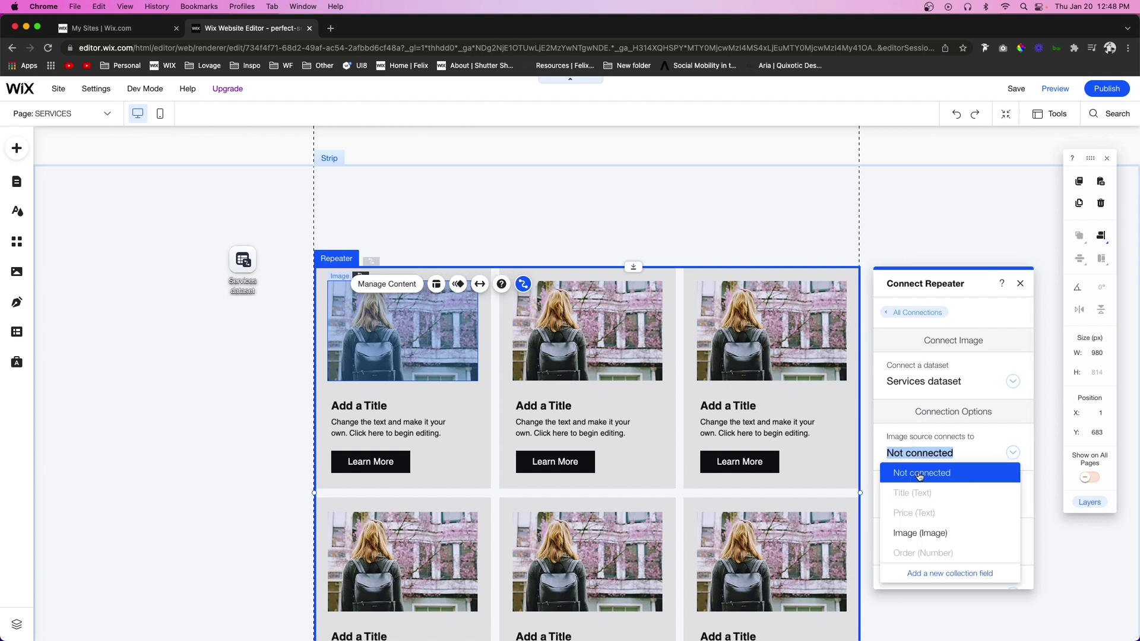
{"action": "left_click", "coordinate": [916, 533]}
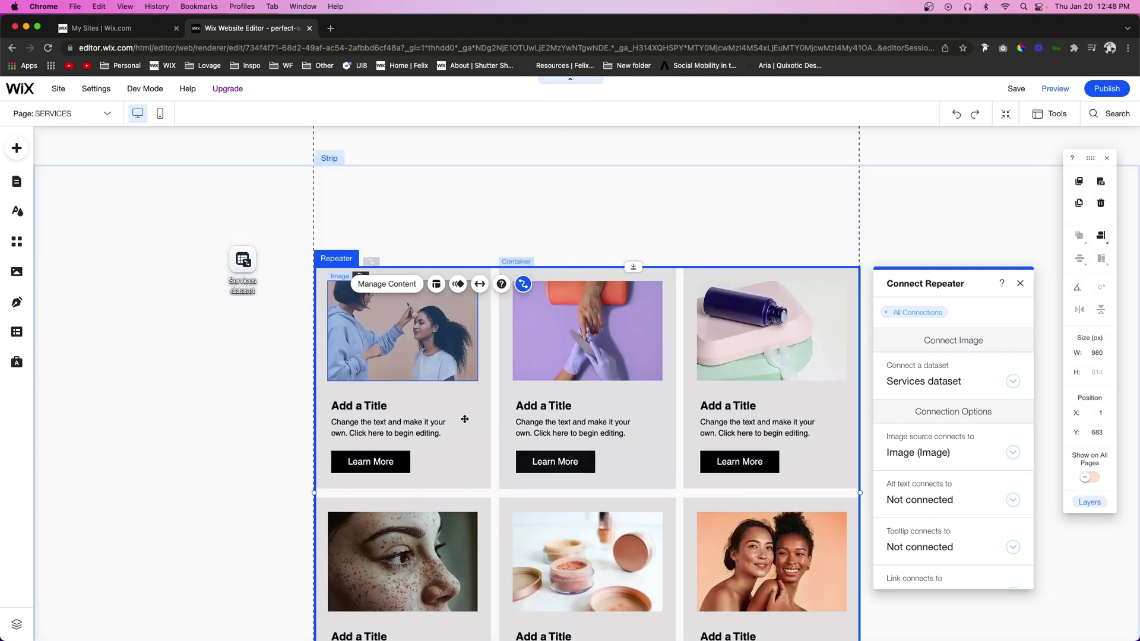
Step: Connect the repeater's title text to the Title field of the Services dataset
{"action": "left_click", "coordinate": [355, 407]}
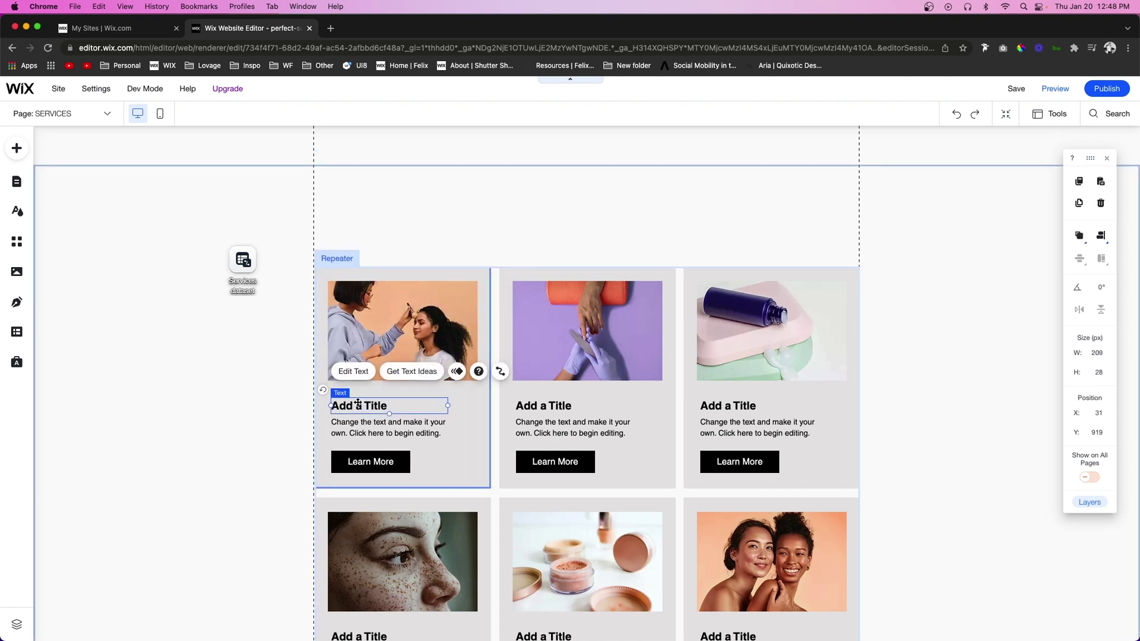
{"action": "left_click", "coordinate": [500, 371]}
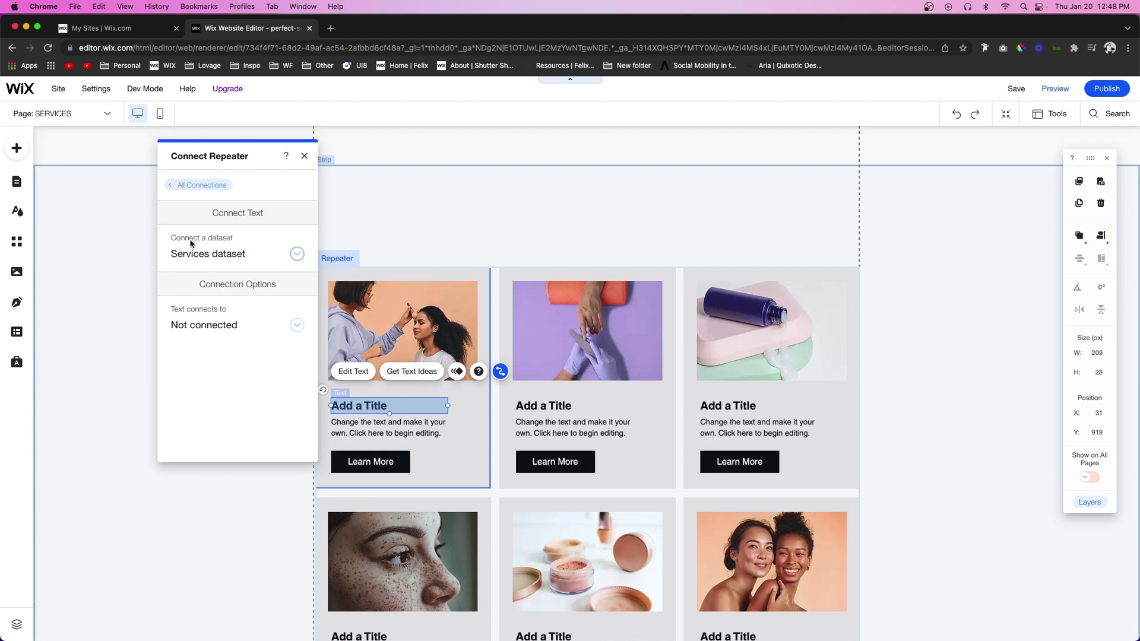
{"action": "left_click", "coordinate": [204, 326]}
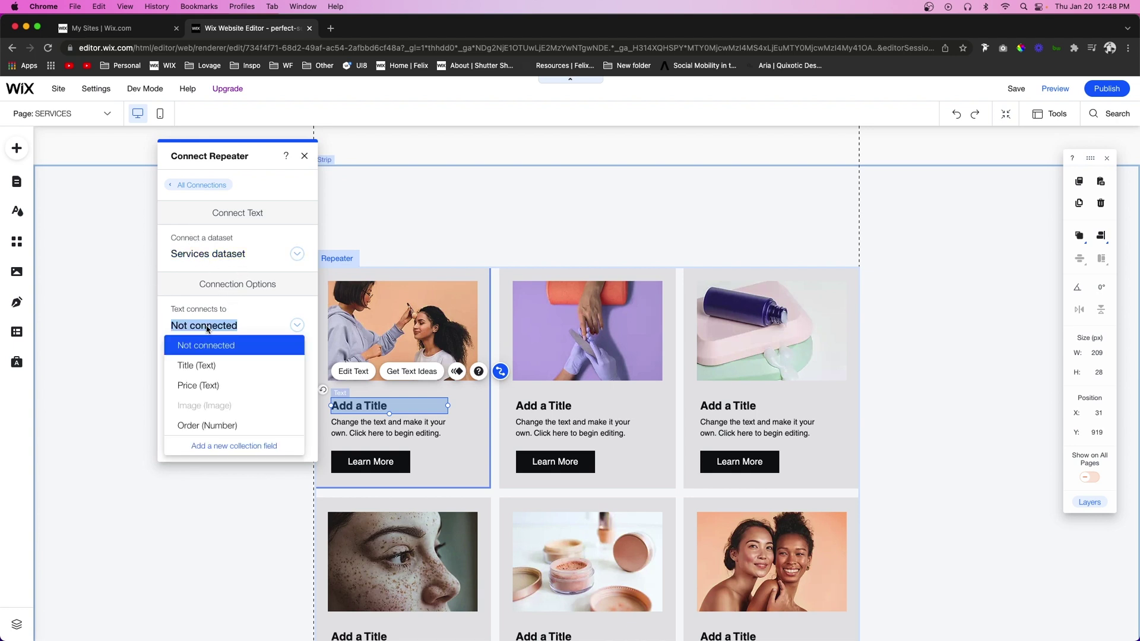
{"action": "left_click", "coordinate": [199, 366]}
Step: Connect the repeater's description text to the Service Description field of the Services dataset
{"action": "left_click", "coordinate": [360, 436]}
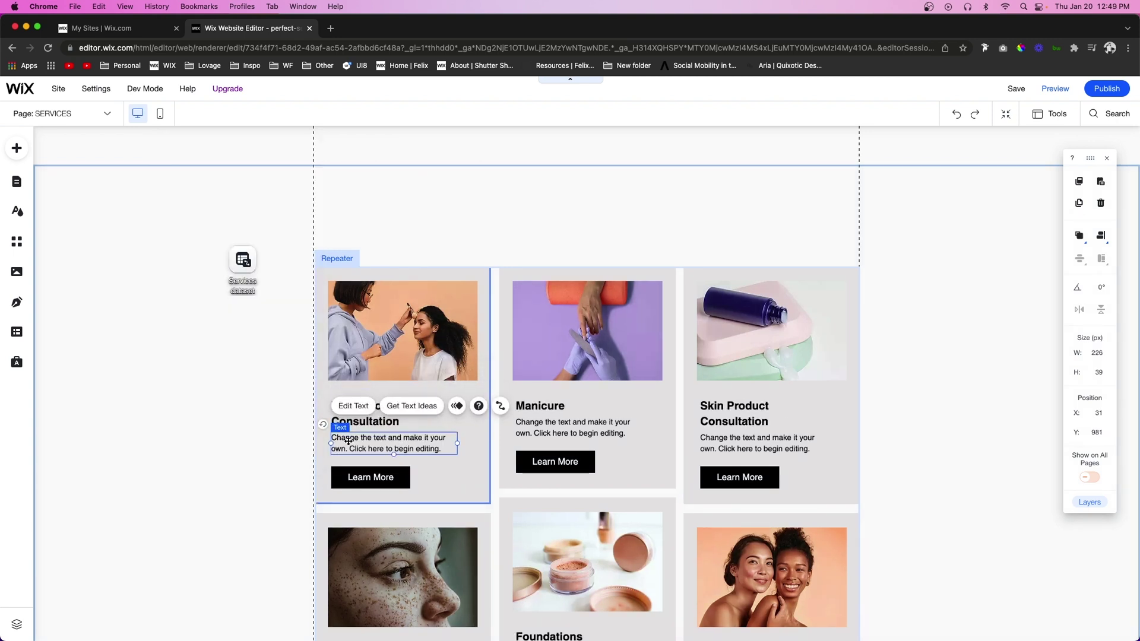
{"action": "left_click", "coordinate": [500, 405]}
{"action": "left_click", "coordinate": [193, 326]}
{"action": "scroll", "coordinate": [209, 381], "scroll_direction": "down", "scroll_amount": 3}
{"action": "left_click", "coordinate": [222, 397]}
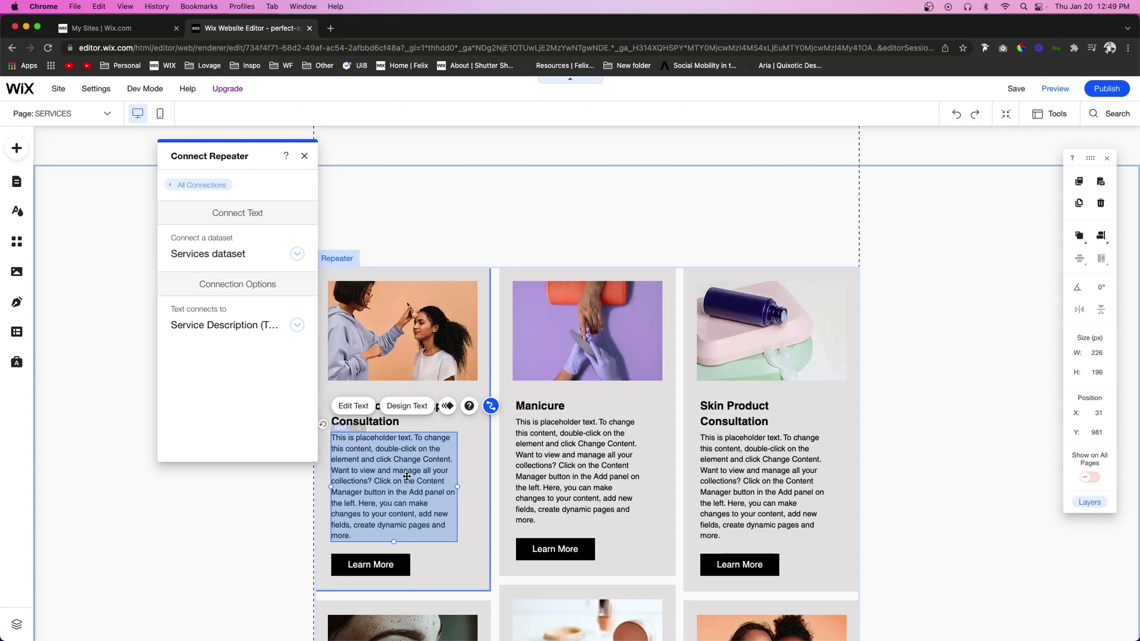
Step: Delete the description text from the repeater and connect the Learn More button's click action to the Services (Title) dynamic page
{"action": "key", "text": "Delete"}
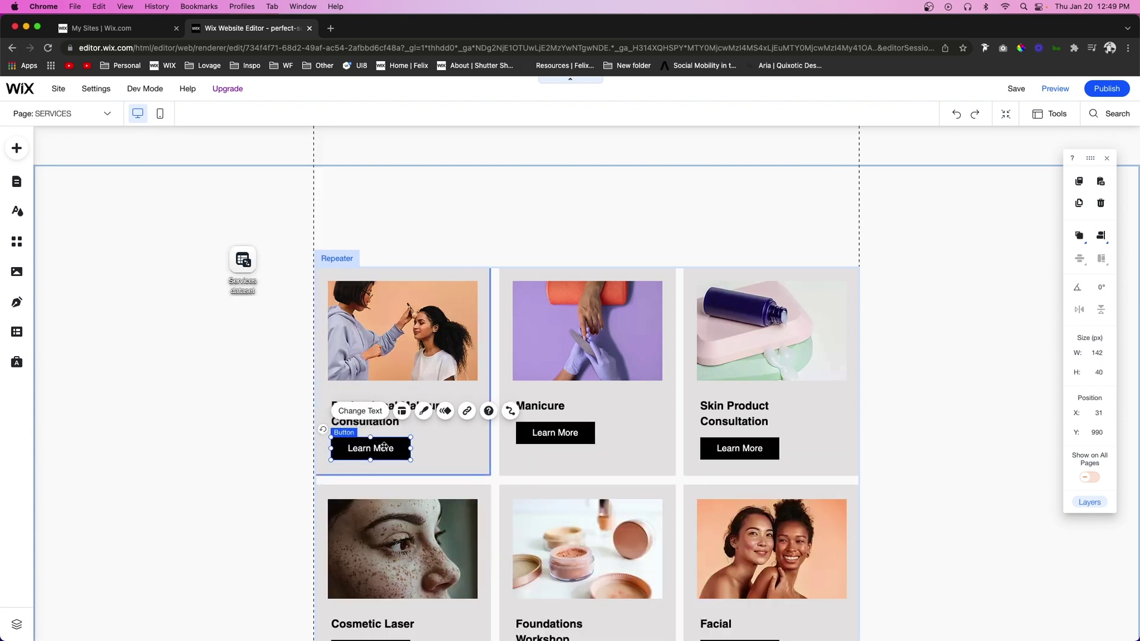
{"action": "left_click", "coordinate": [510, 411]}
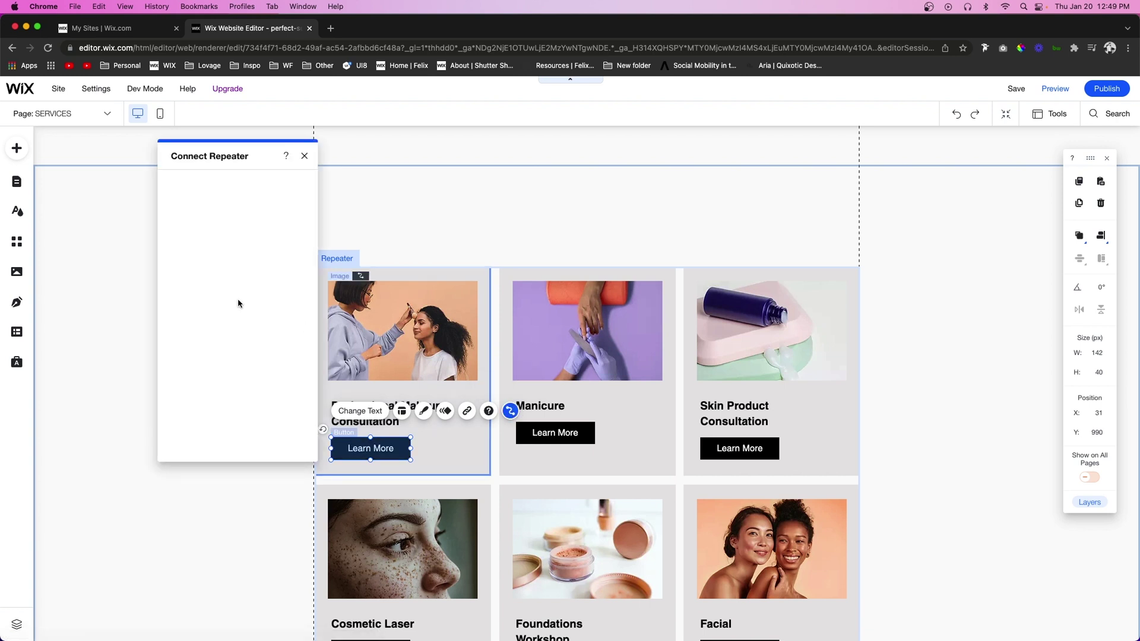
{"action": "left_click", "coordinate": [205, 327]}
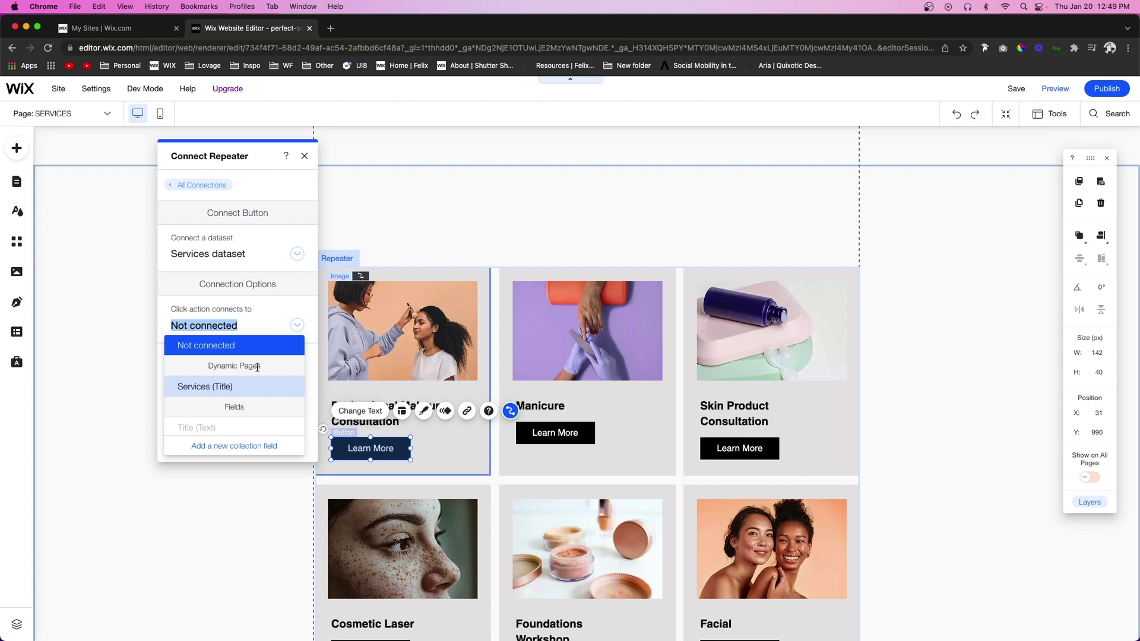
{"action": "left_click", "coordinate": [225, 387]}
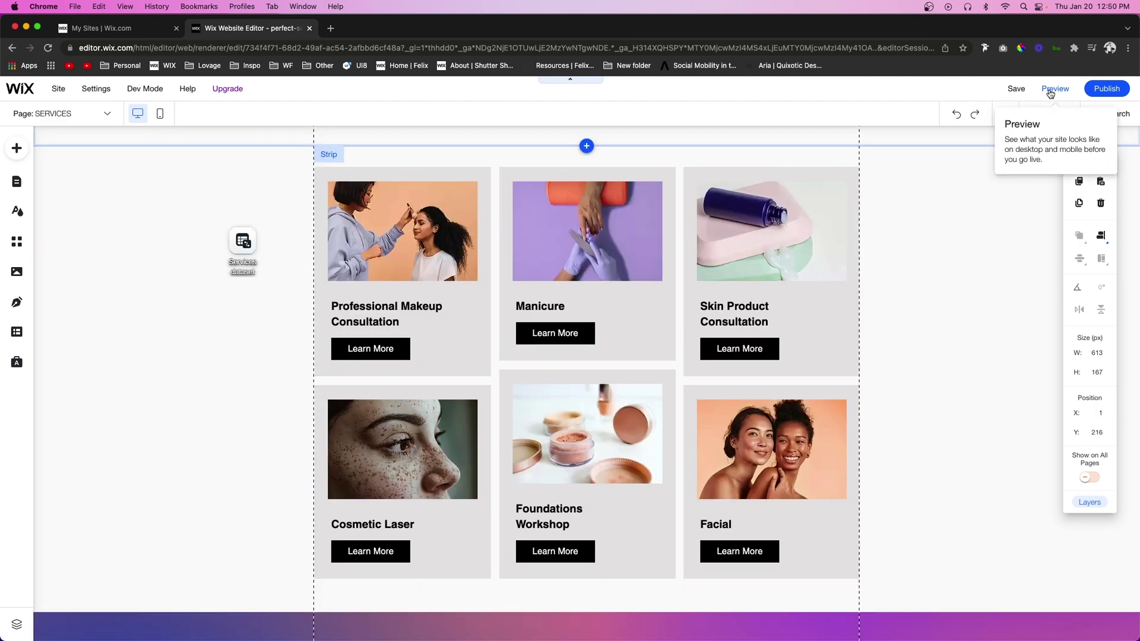
Step: Preview the site, check the Learn More link for Professional Makeup Consultation, and review its Services (Title) page in the editor
{"action": "left_click", "coordinate": [1050, 90]}
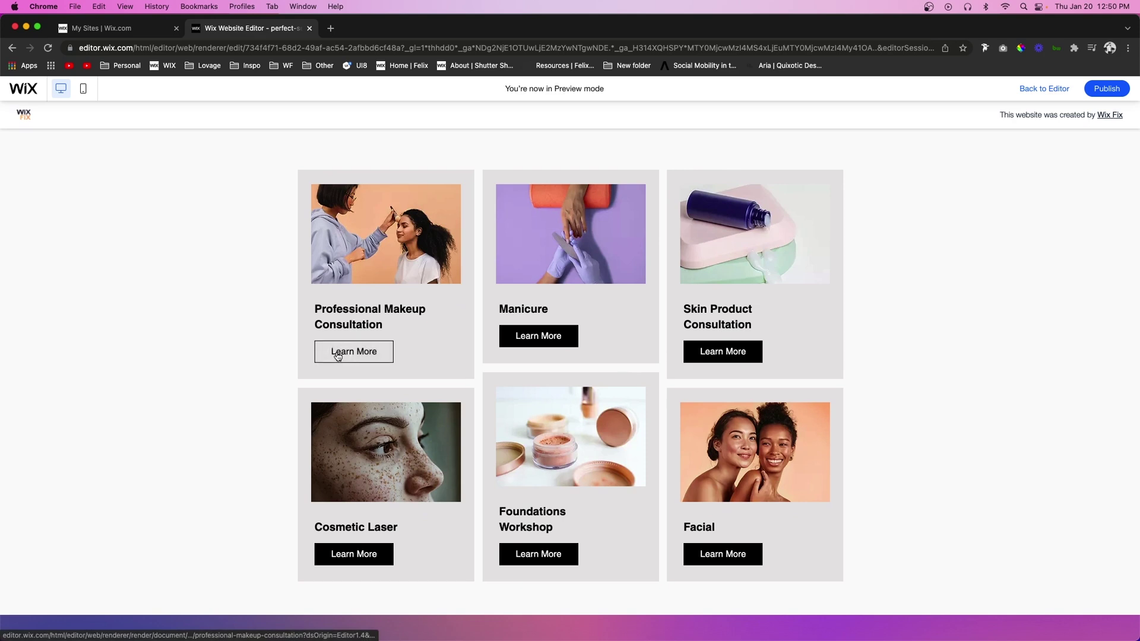
{"action": "left_click", "coordinate": [346, 351]}
{"action": "left_click", "coordinate": [341, 353]}
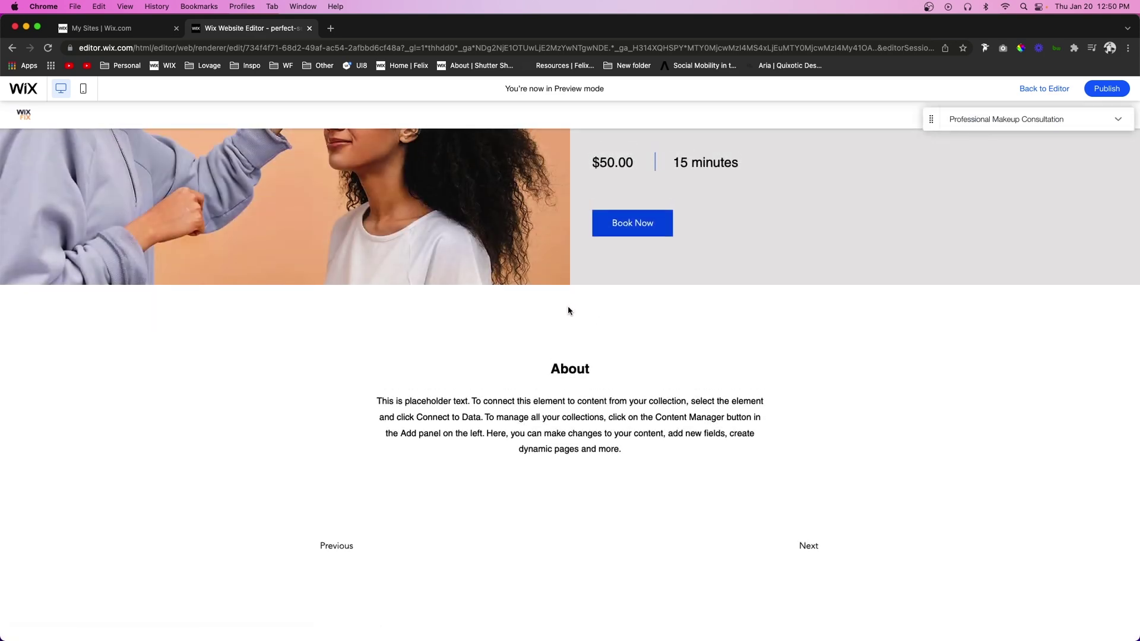
{"action": "scroll", "coordinate": [591, 316], "scroll_direction": "up", "scroll_amount": 5}
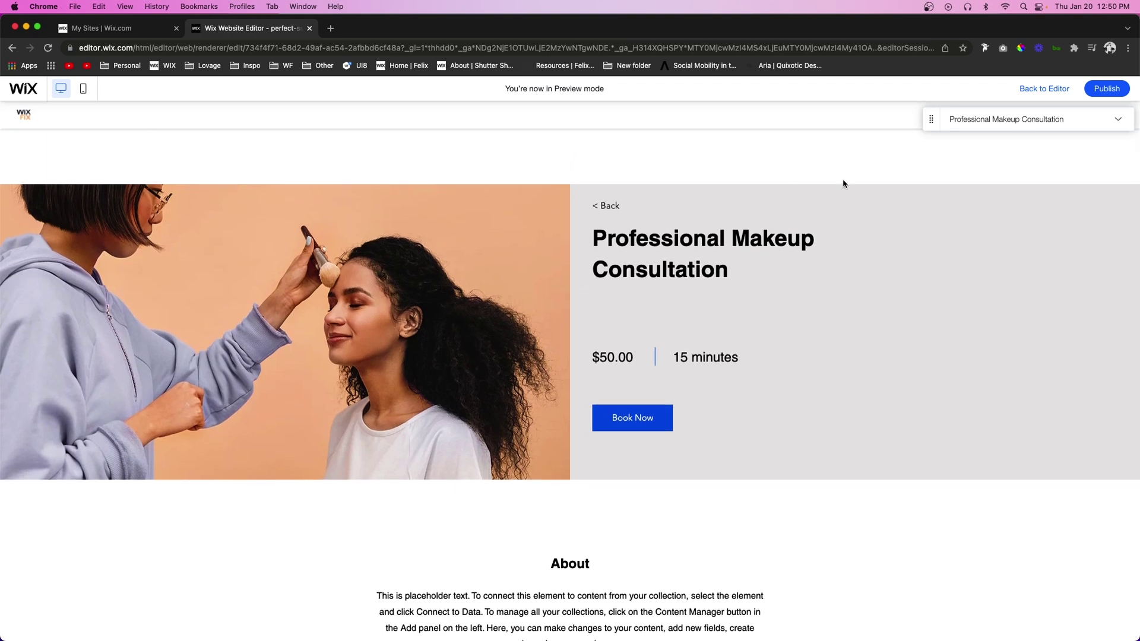
{"action": "key", "text": "super+p"}
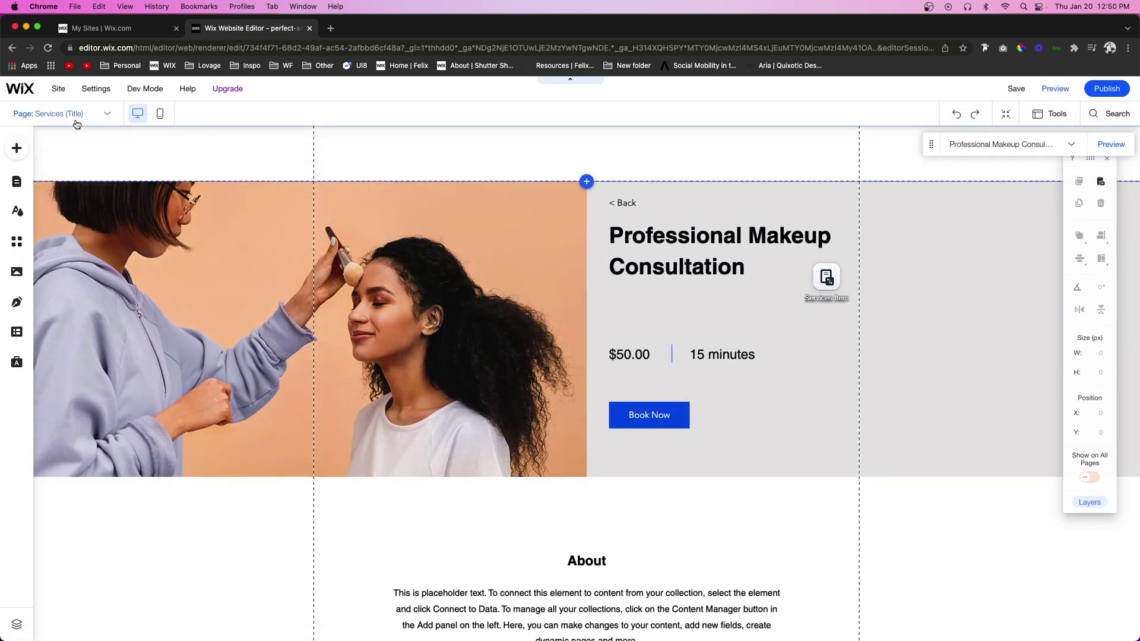
{"action": "scroll", "coordinate": [637, 373], "scroll_direction": "down", "scroll_amount": 3}
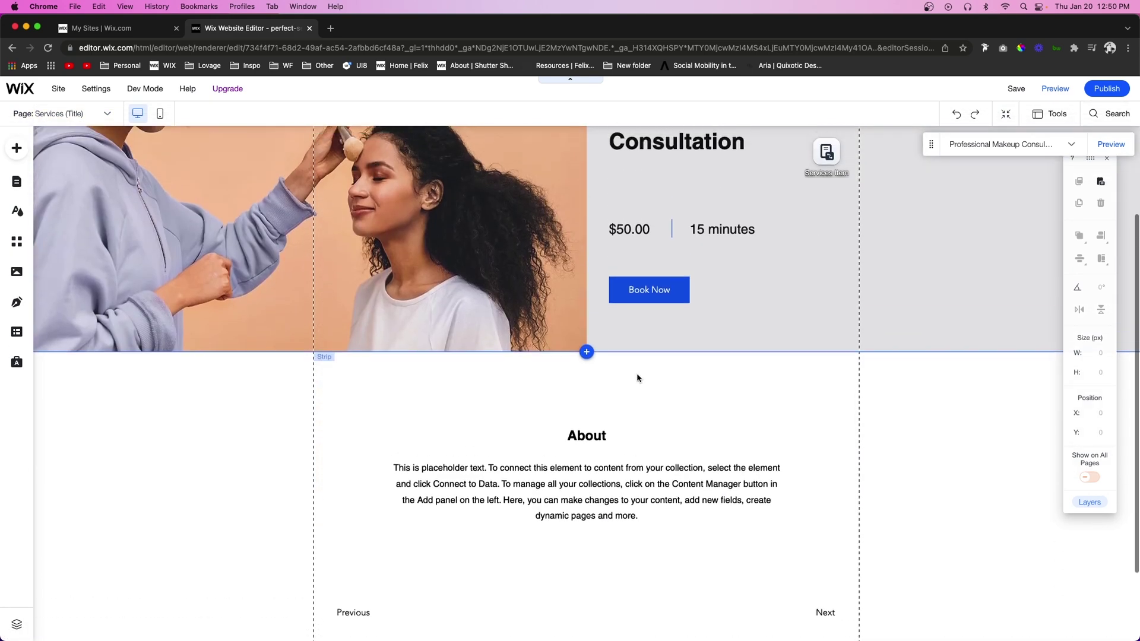
{"action": "scroll", "coordinate": [637, 372], "scroll_direction": "up", "scroll_amount": 3}
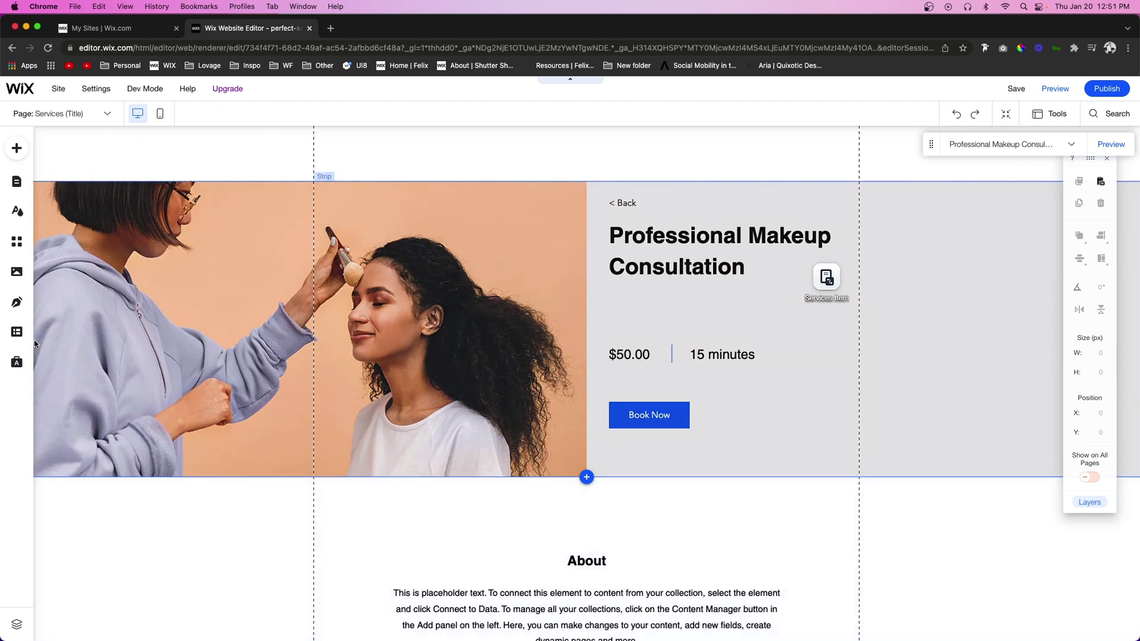
Step: Add a Rich Text field named Previous Project to the Services collection
{"action": "left_click", "coordinate": [16, 333]}
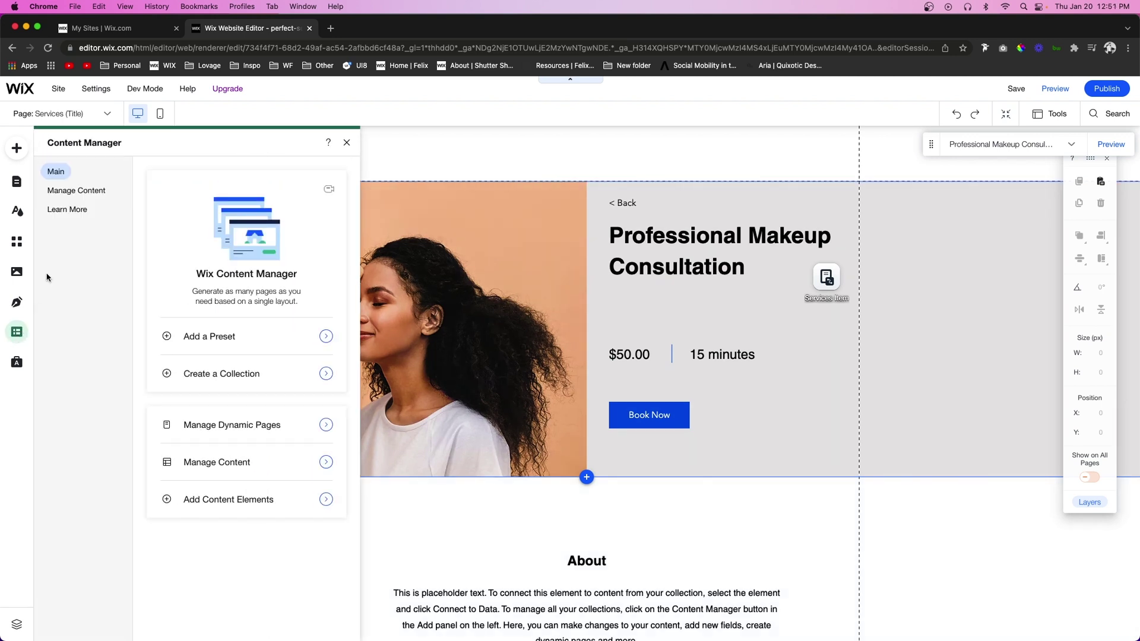
{"action": "left_click", "coordinate": [76, 192]}
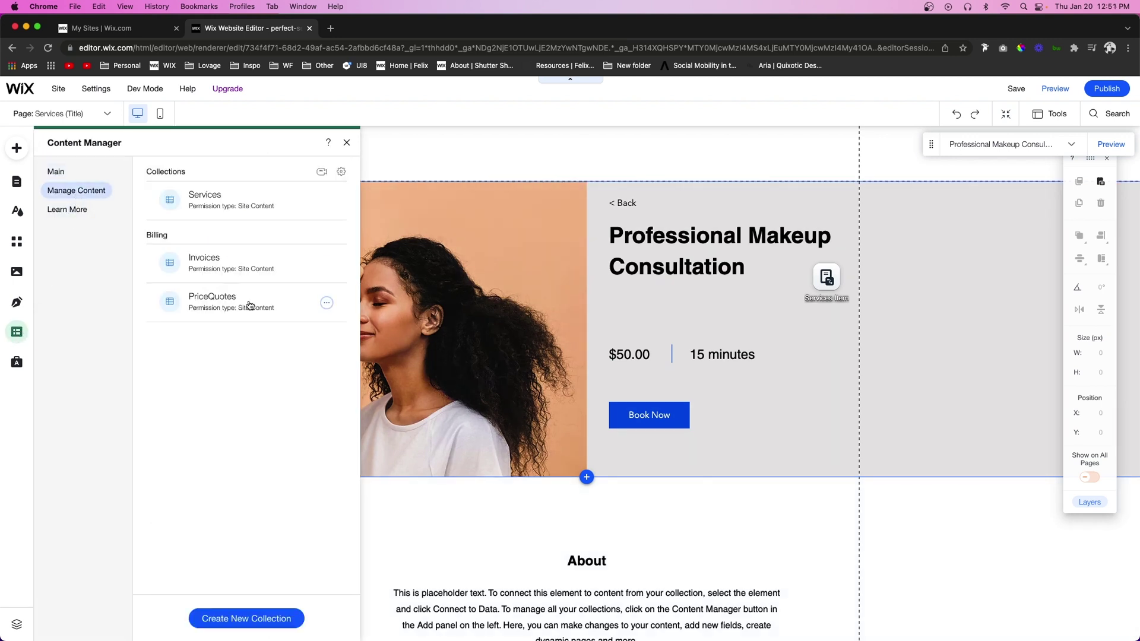
{"action": "left_click", "coordinate": [244, 206]}
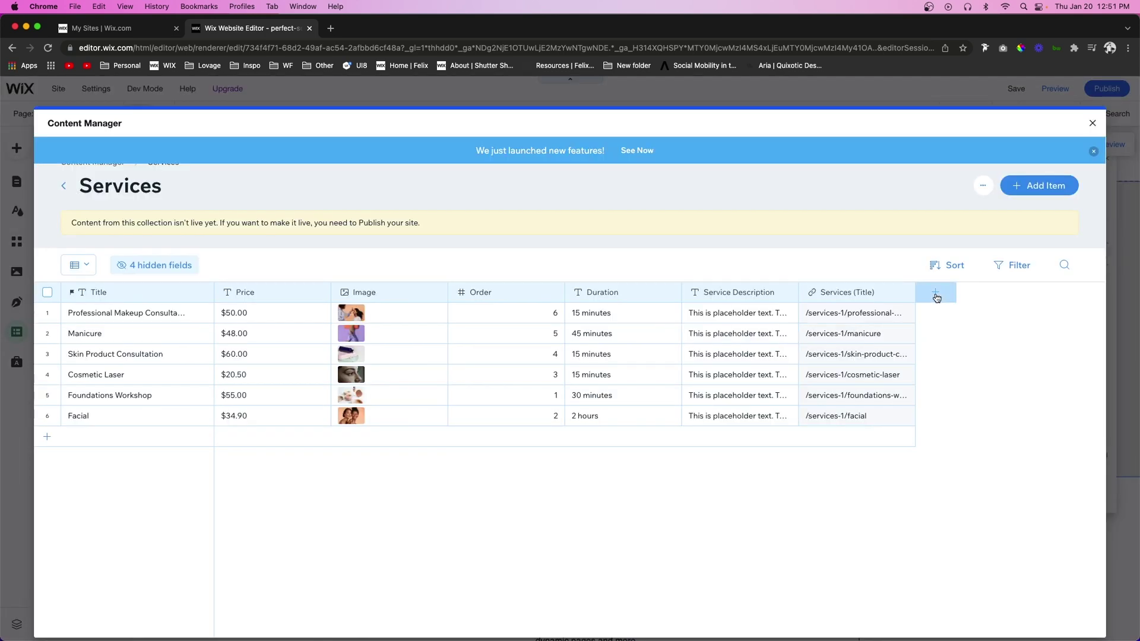
{"action": "left_click", "coordinate": [935, 293]}
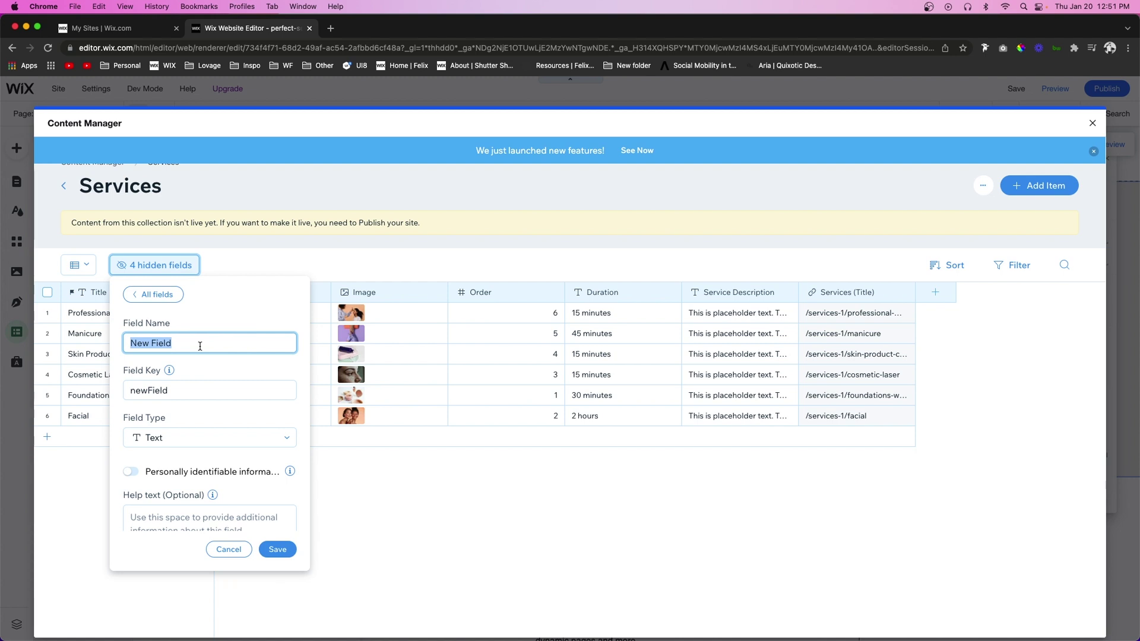
{"action": "type", "text": "Previous Project"}
{"action": "left_click", "coordinate": [184, 438]}
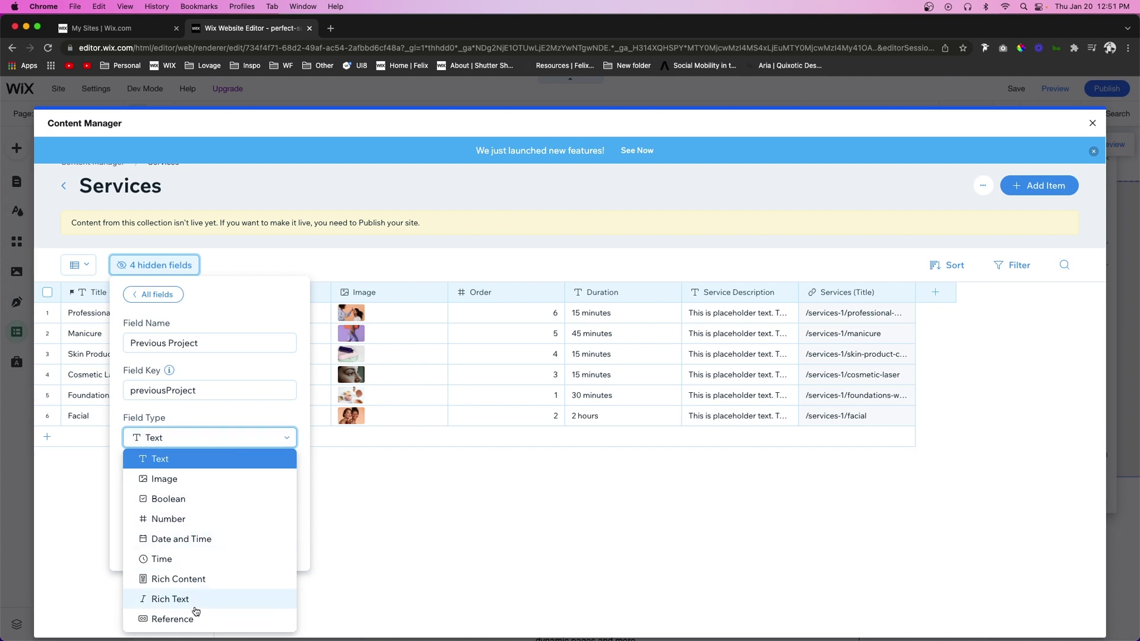
{"action": "left_click", "coordinate": [170, 599]}
{"action": "left_click", "coordinate": [274, 547]}
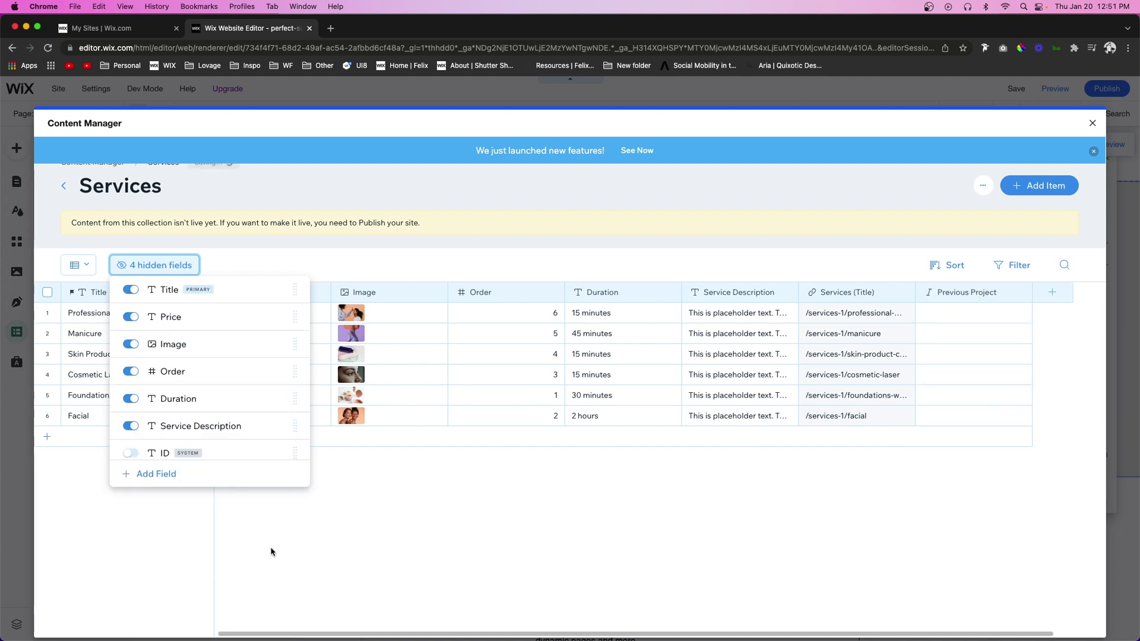
Step: Try bulleted list formatting in the Previous Project cell of Professional Makeup Consultation, and close the collection
{"action": "left_click", "coordinate": [963, 313]}
{"action": "left_click", "coordinate": [966, 314]}
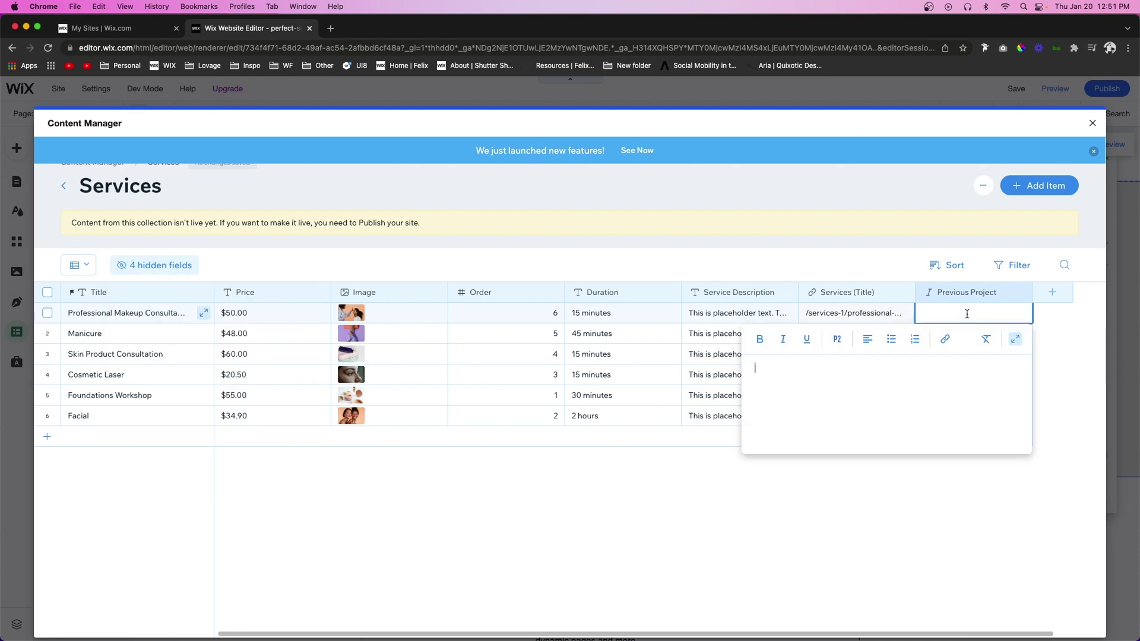
{"action": "left_click", "coordinate": [891, 340]}
{"action": "left_click", "coordinate": [1092, 123]}
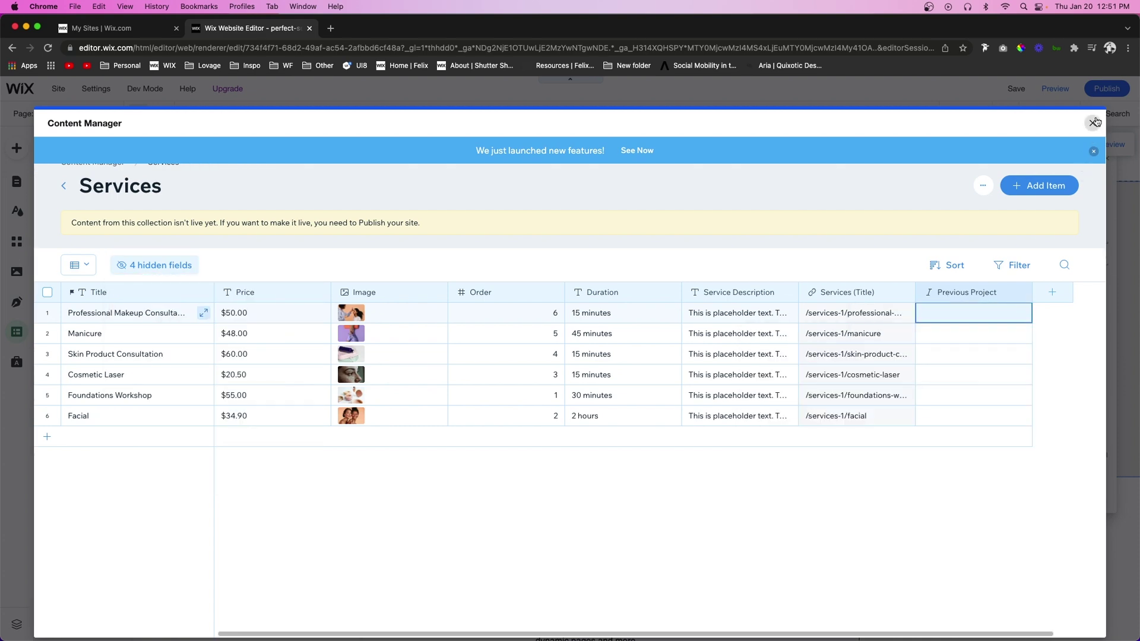
{"action": "left_click", "coordinate": [1093, 123]}
Step: Examine which Services Item dataset fields the paragraph below the About heading can connect to
{"action": "left_click", "coordinate": [287, 488]}
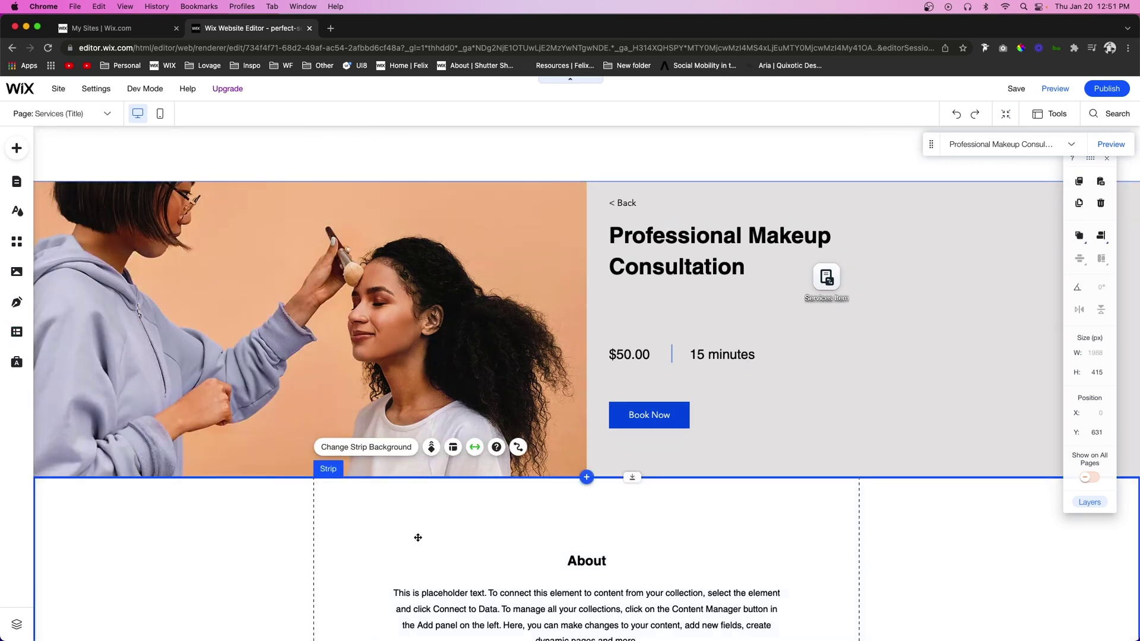
{"action": "scroll", "coordinate": [636, 516], "scroll_direction": "down", "scroll_amount": 4}
{"action": "left_click", "coordinate": [564, 387]}
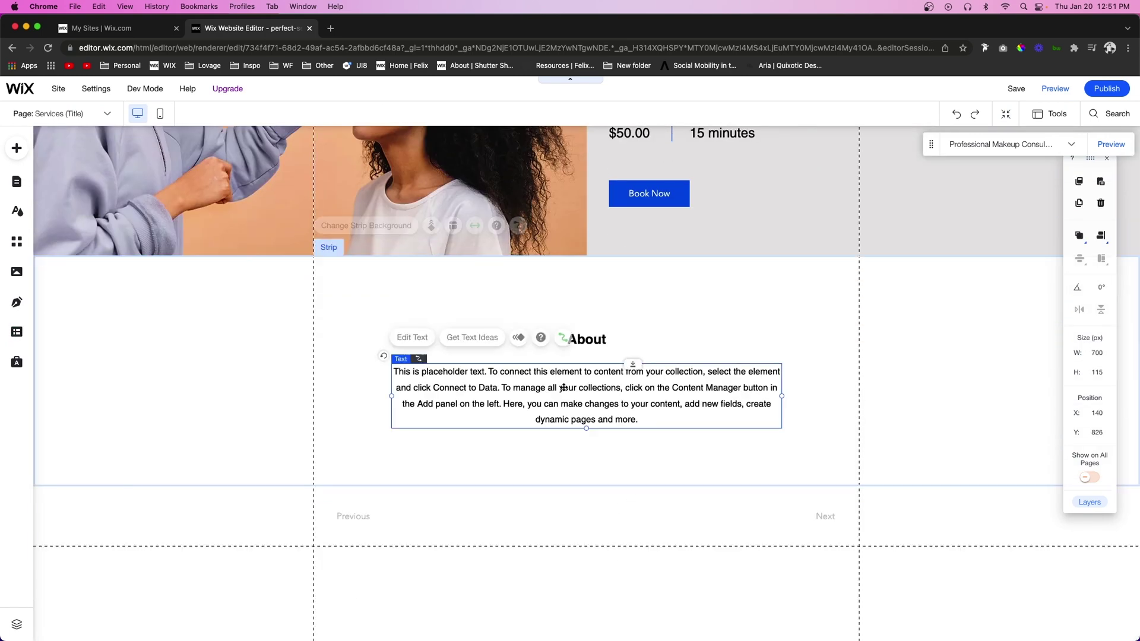
{"action": "left_click", "coordinate": [560, 338]}
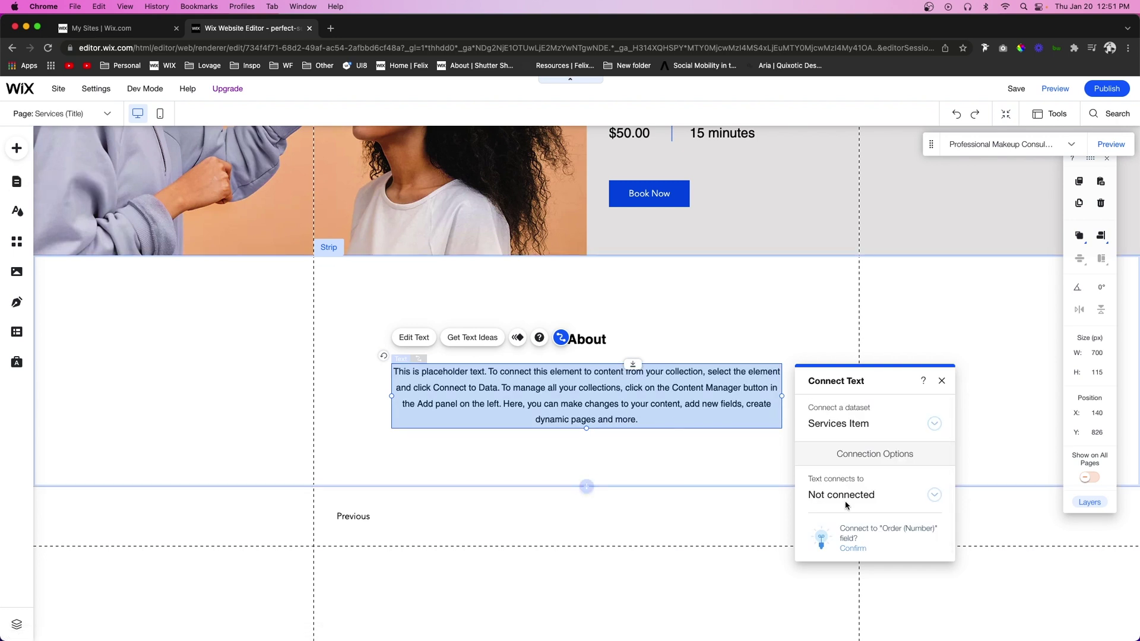
{"action": "left_click", "coordinate": [862, 492]}
{"action": "scroll", "coordinate": [863, 436], "scroll_direction": "down", "scroll_amount": 3}
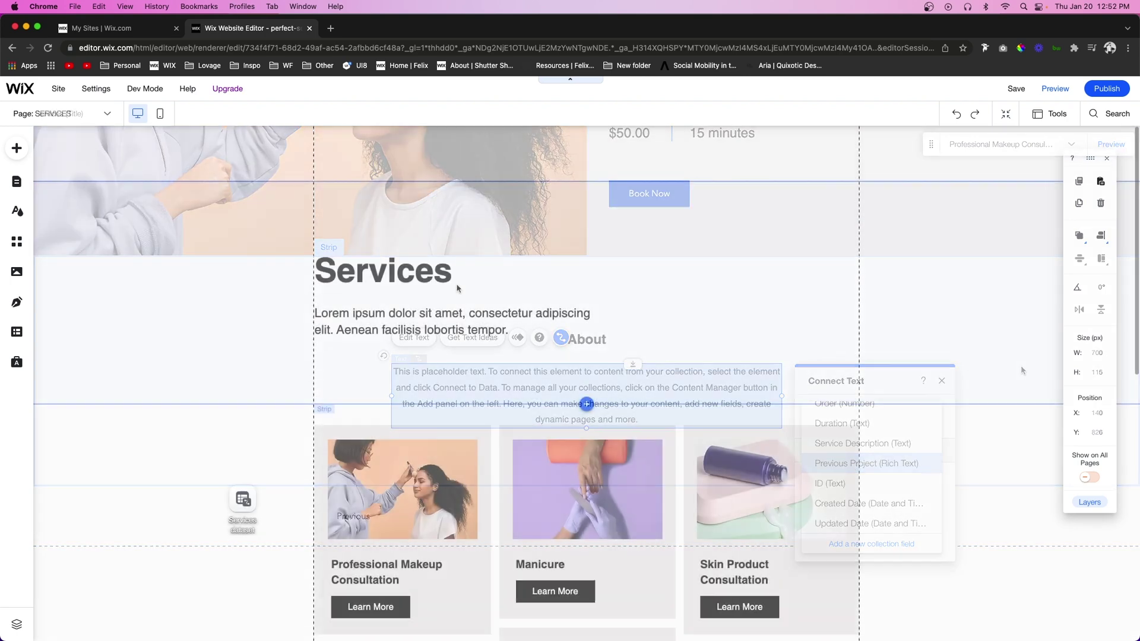
Step: Open the collection behind the SERVICES page's Services dataset and view the properties of its Order field
{"action": "scroll", "coordinate": [457, 284], "scroll_direction": "down", "scroll_amount": 5}
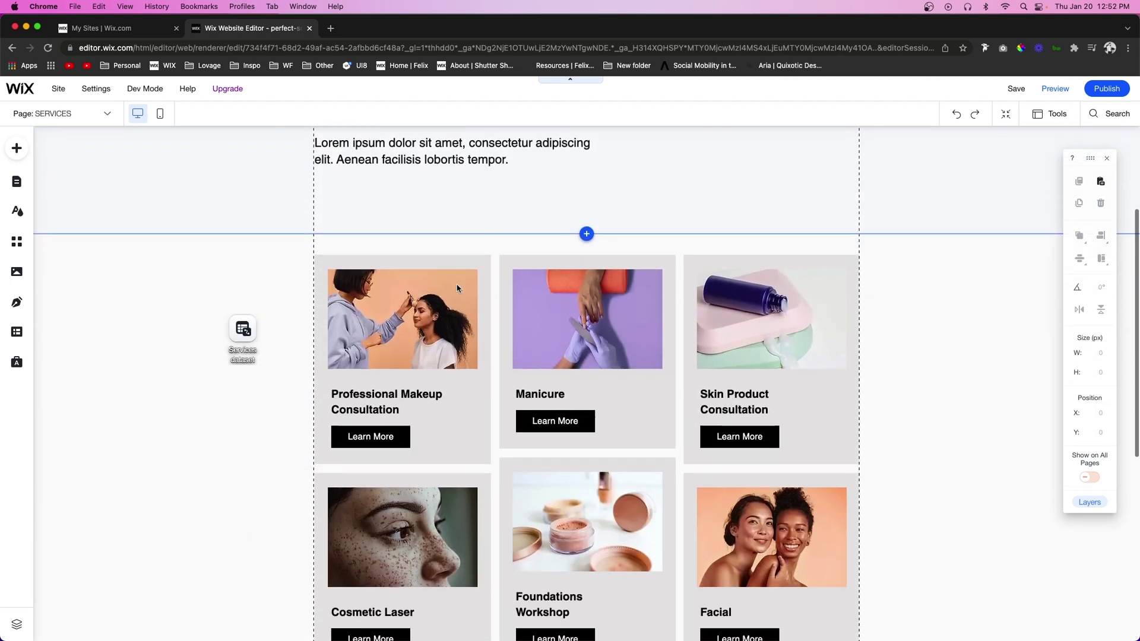
{"action": "scroll", "coordinate": [457, 284], "scroll_direction": "down", "scroll_amount": 1}
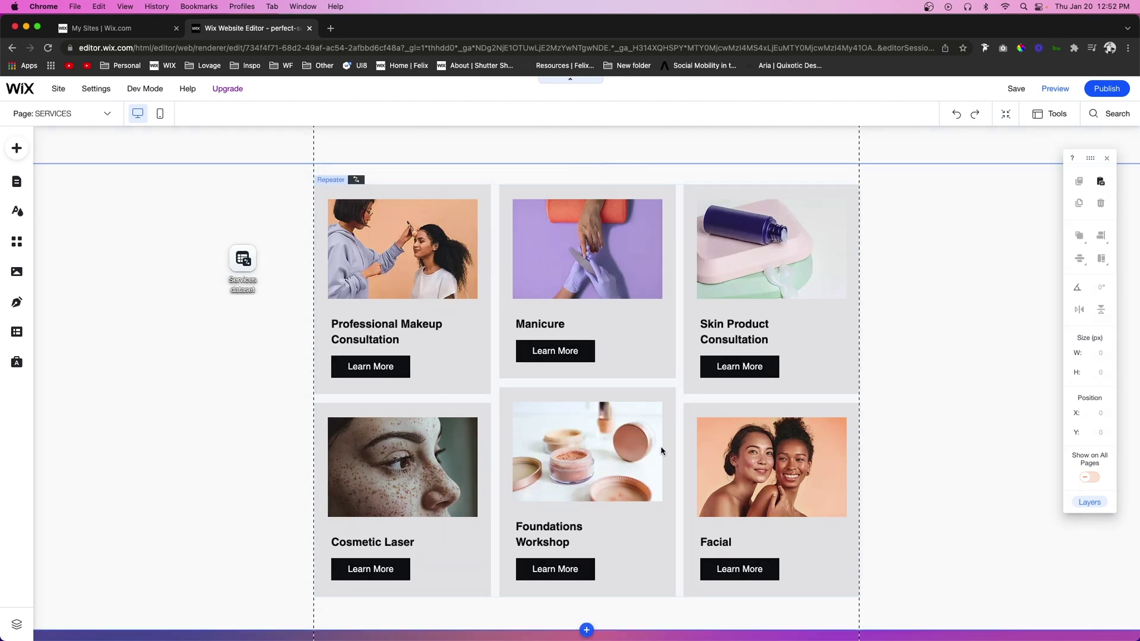
{"action": "left_click", "coordinate": [243, 261]}
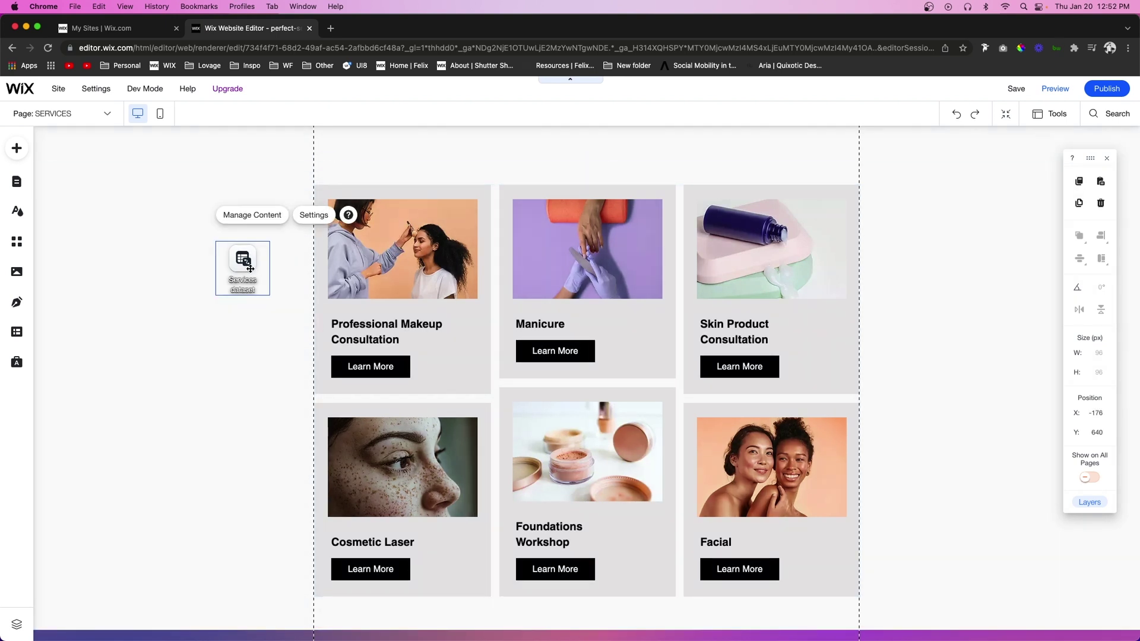
{"action": "left_click", "coordinate": [250, 214]}
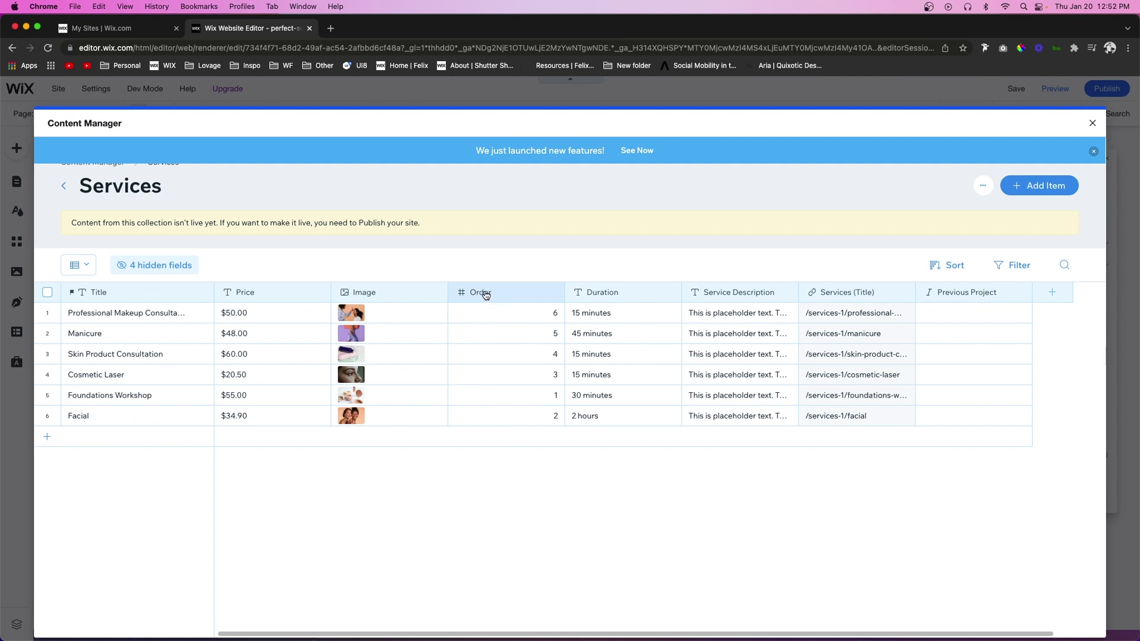
{"action": "left_click", "coordinate": [488, 296]}
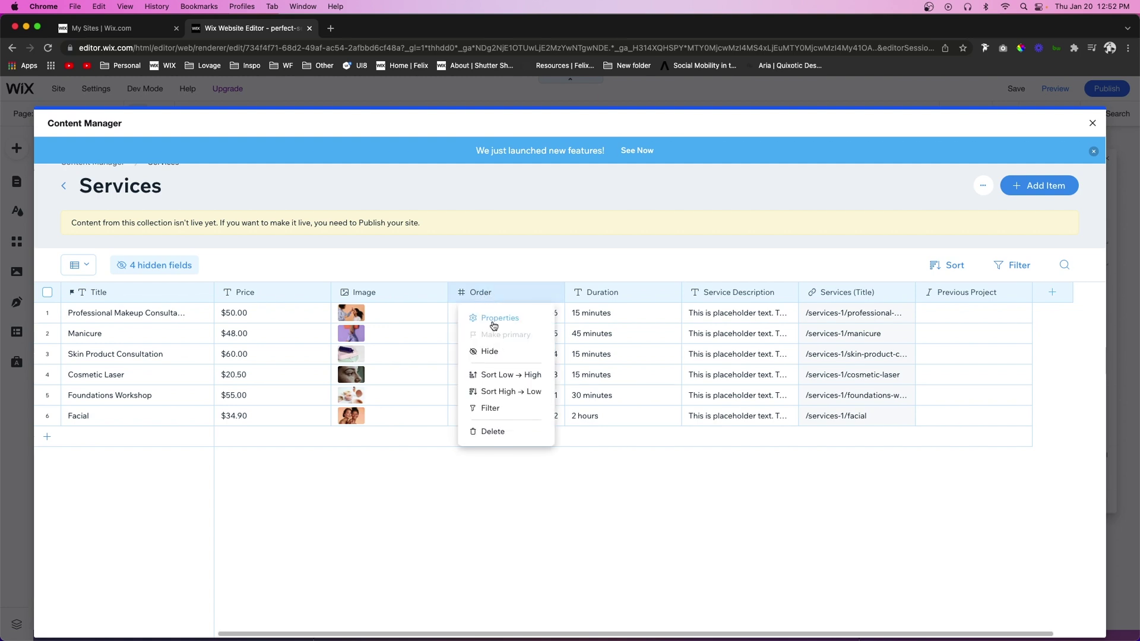
{"action": "left_click", "coordinate": [493, 324]}
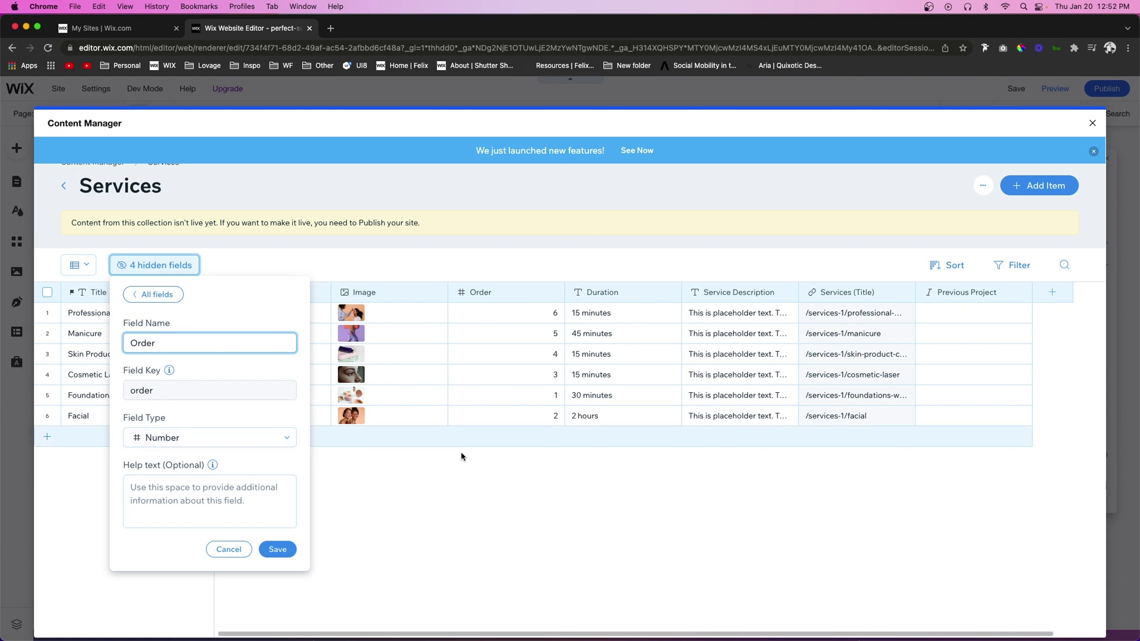
{"action": "left_click", "coordinate": [503, 468]}
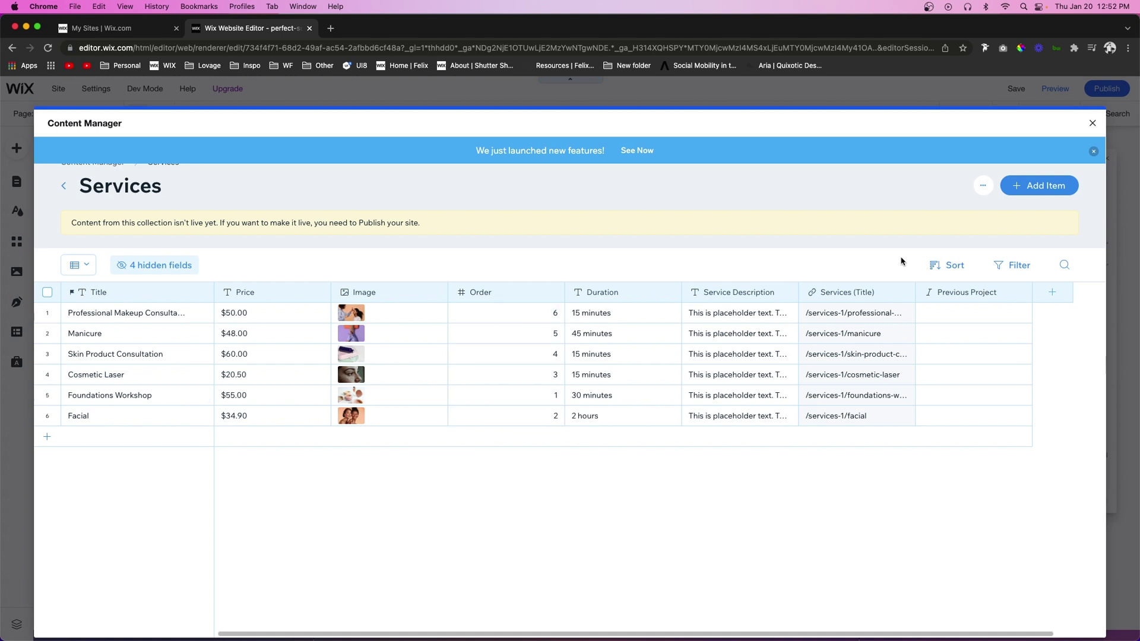
Step: Add a Number field named Display Order to the Services collection and close the collection
{"action": "scroll", "coordinate": [608, 413], "scroll_direction": "right", "scroll_amount": 2}
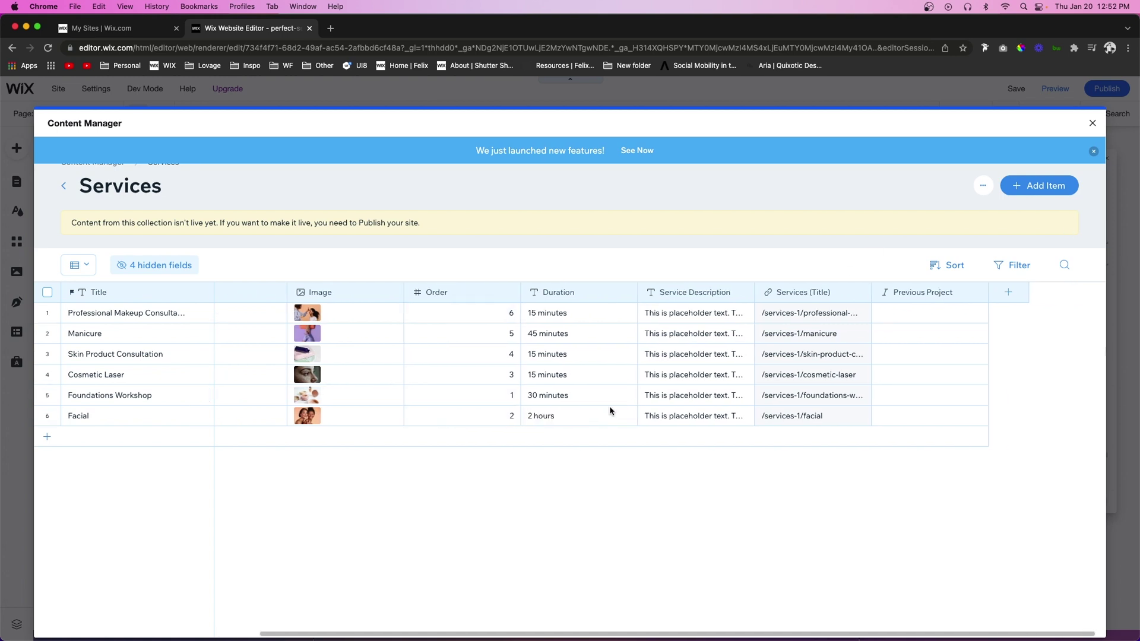
{"action": "left_click", "coordinate": [1008, 294]}
{"action": "type", "text": "D"}
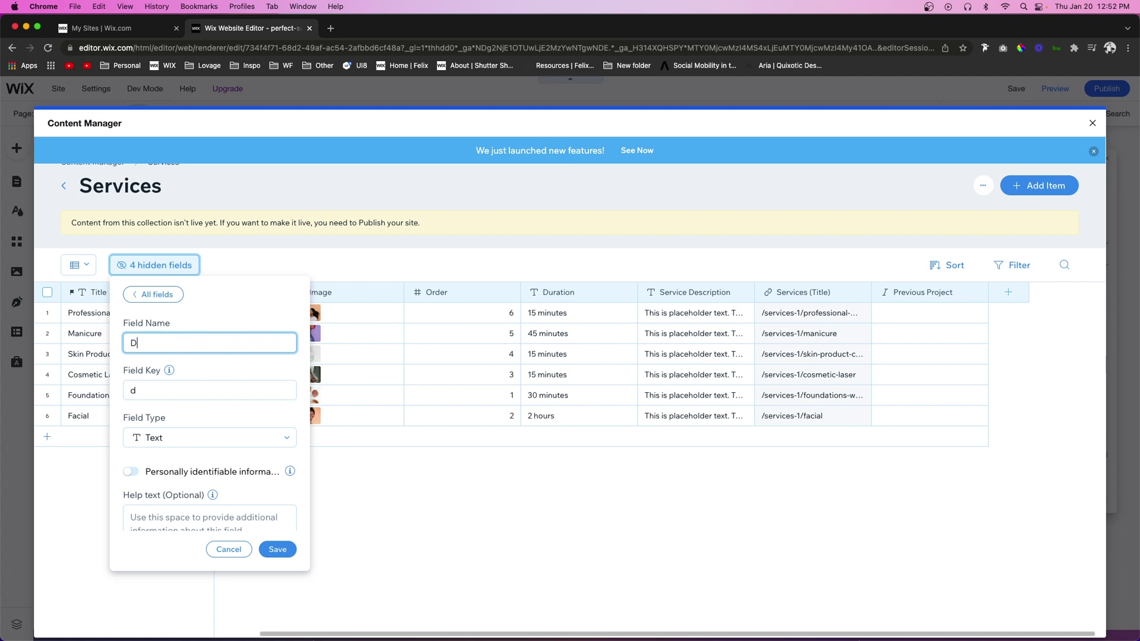
{"action": "type", "text": "isplay Order"}
{"action": "left_click", "coordinate": [152, 439]}
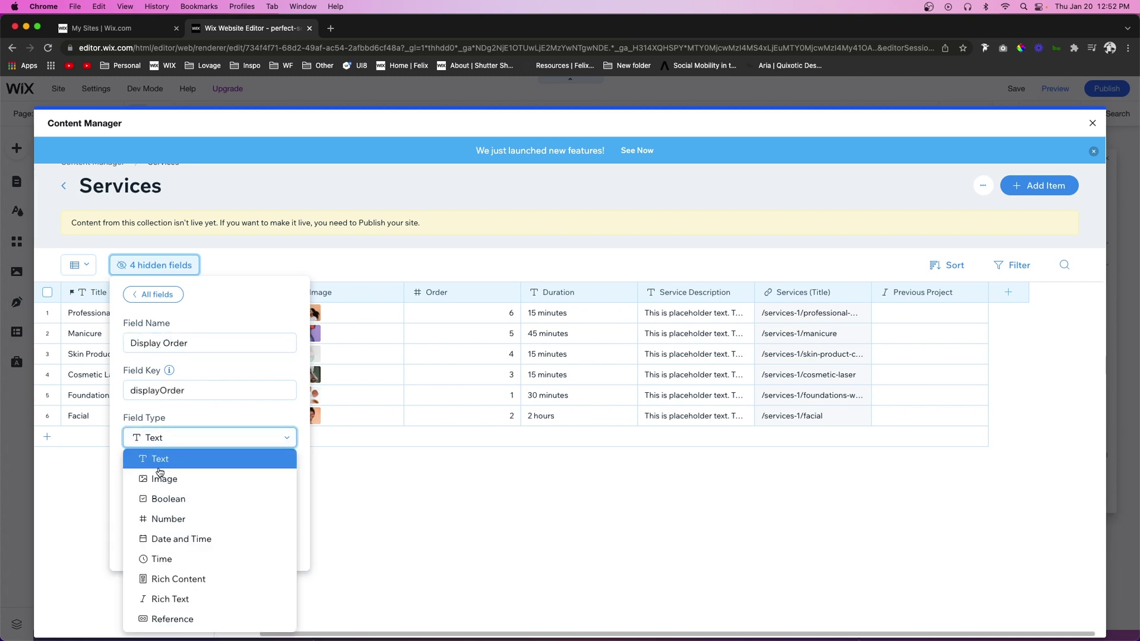
{"action": "left_click", "coordinate": [168, 515]}
{"action": "left_click", "coordinate": [277, 549]}
{"action": "left_click", "coordinate": [1066, 313]}
{"action": "left_click", "coordinate": [1062, 311]}
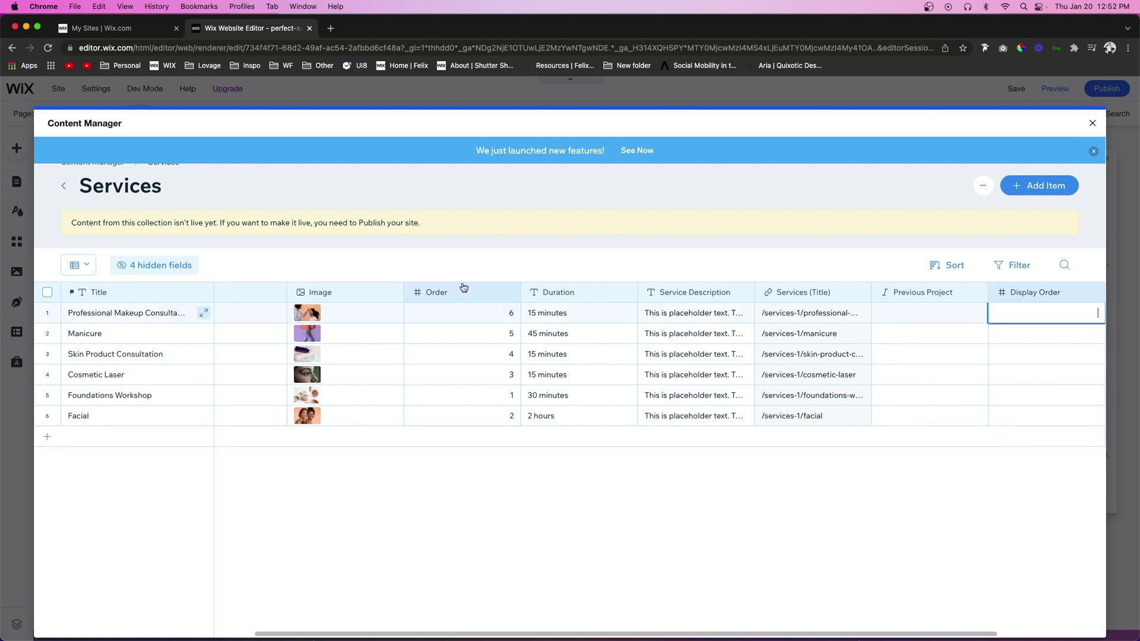
{"action": "left_click", "coordinate": [1095, 123]}
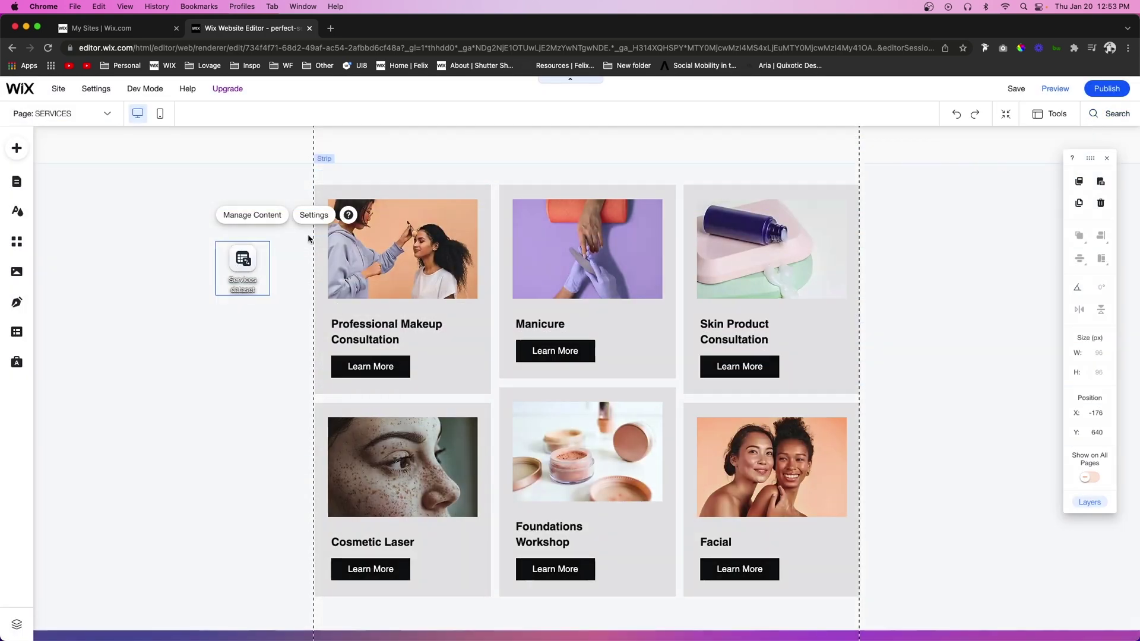
Step: Add a sort to the Services dataset by the Order field, Low → High
{"action": "left_click", "coordinate": [314, 214]}
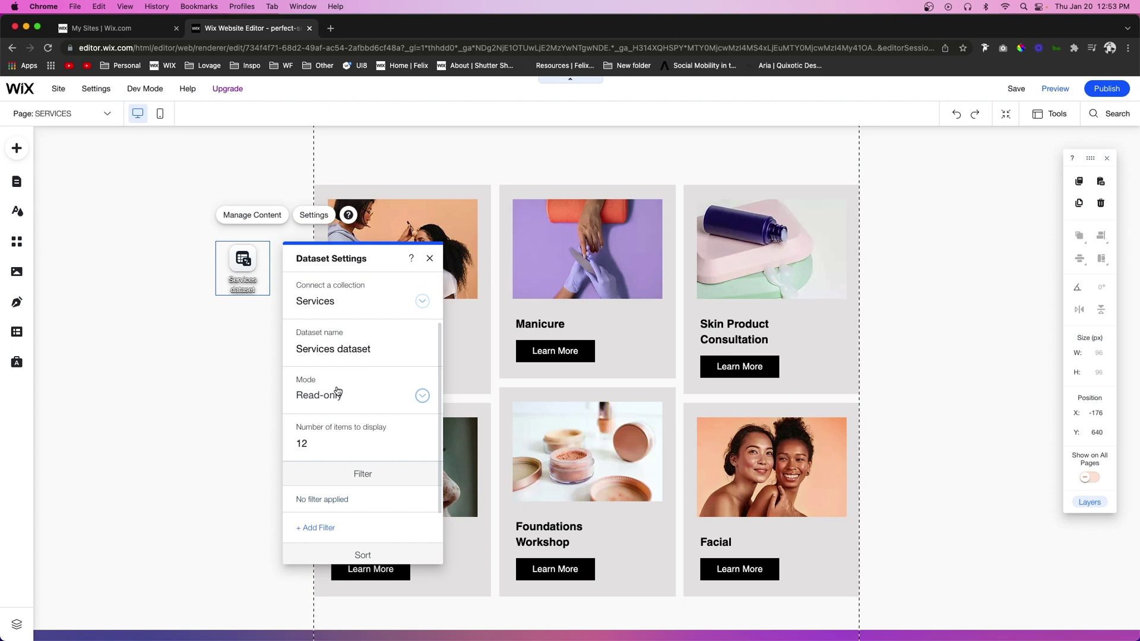
{"action": "scroll", "coordinate": [338, 392], "scroll_direction": "down", "scroll_amount": 2}
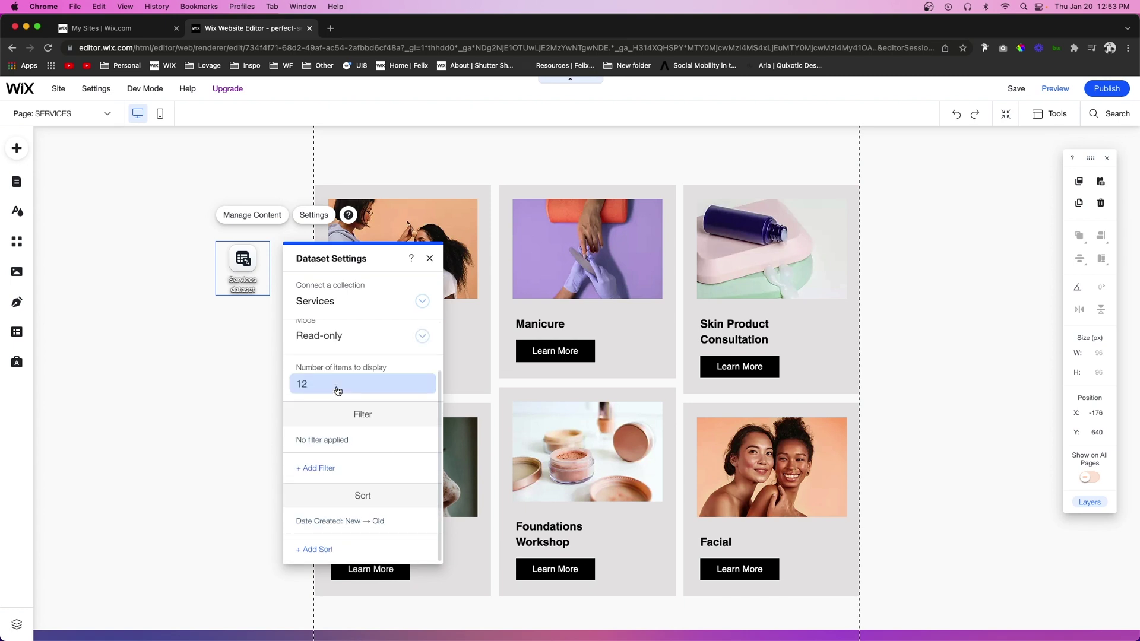
{"action": "left_click", "coordinate": [315, 550]}
{"action": "left_click", "coordinate": [401, 421]}
{"action": "left_click", "coordinate": [402, 444]}
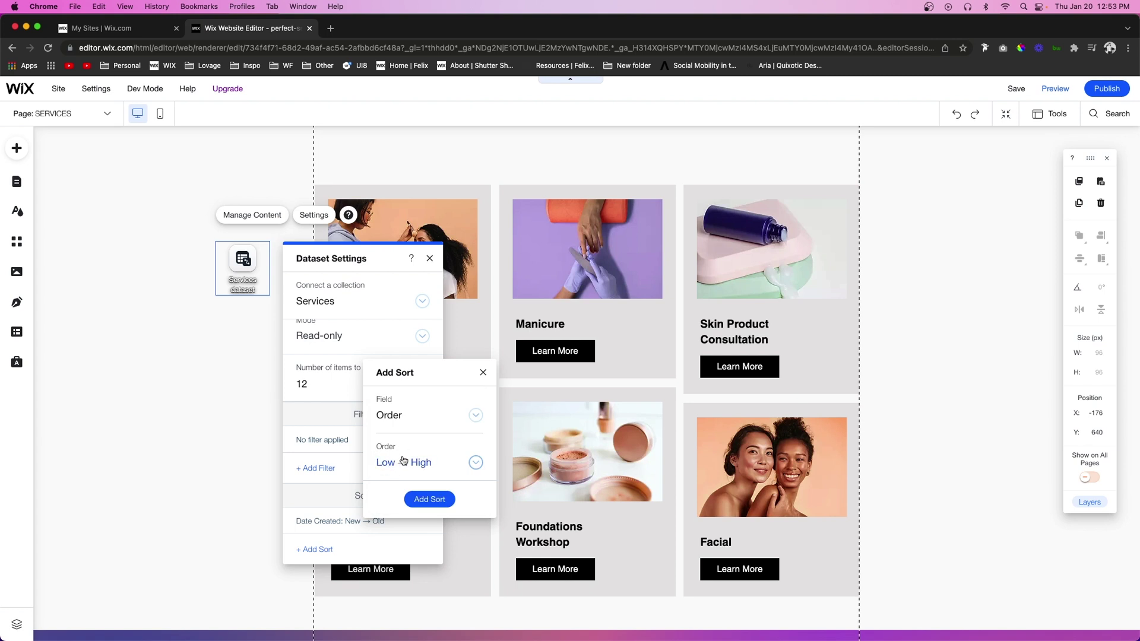
{"action": "left_click", "coordinate": [437, 501]}
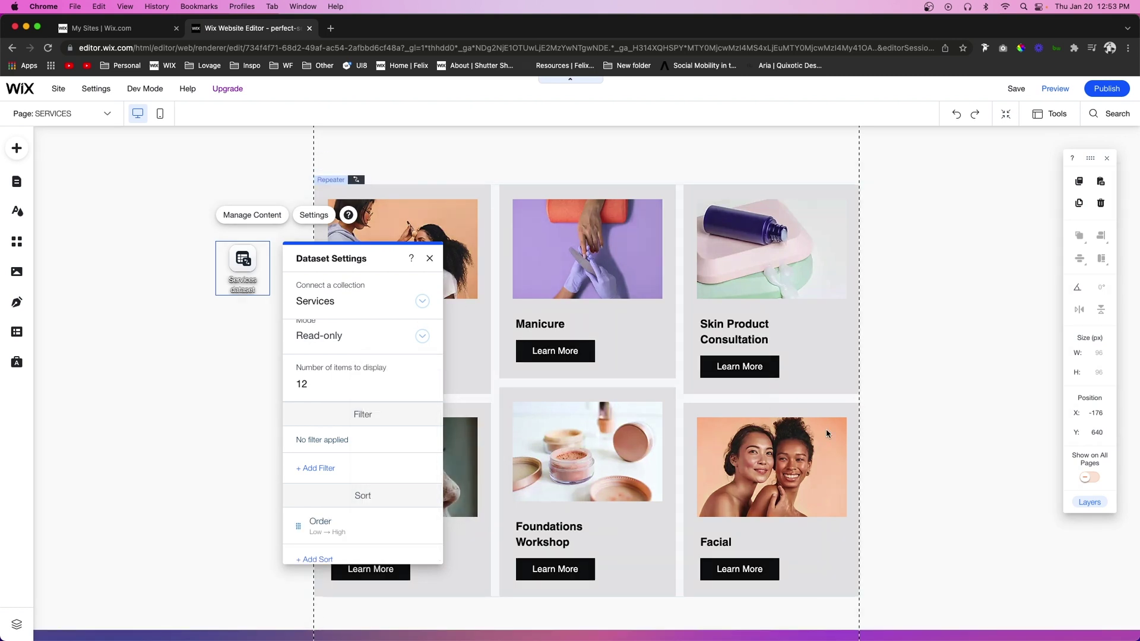
{"action": "left_click", "coordinate": [995, 294]}
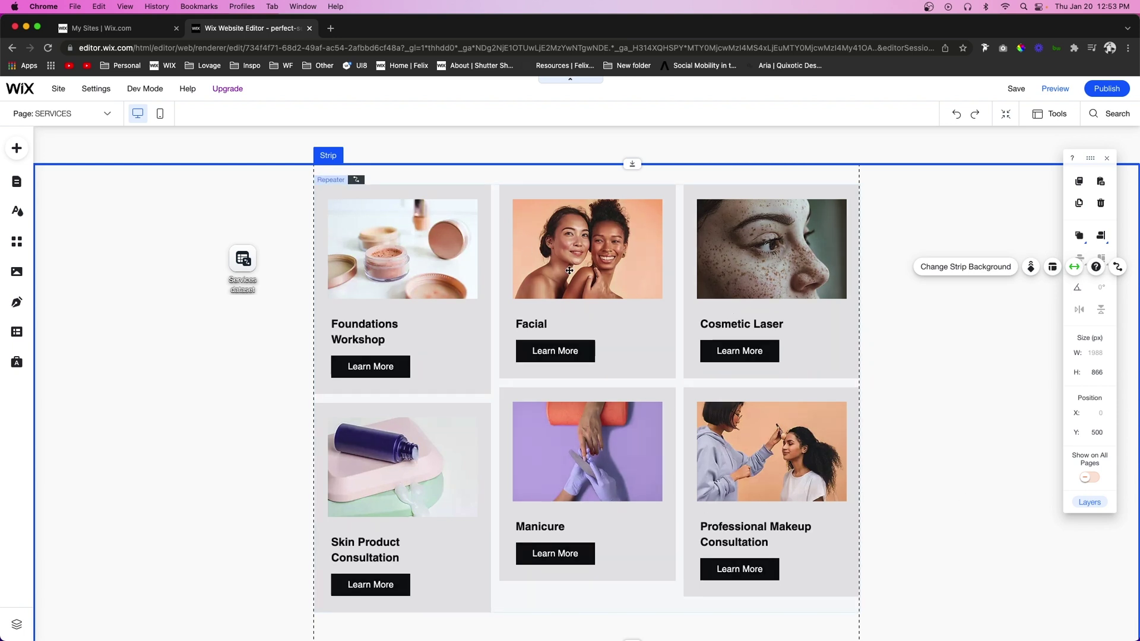
Step: Preview the SERVICES page and check the order of the service cards in the sorted repeater
{"action": "key", "text": "super+shift+p"}
{"action": "scroll", "coordinate": [1028, 312], "scroll_direction": "down", "scroll_amount": 2}
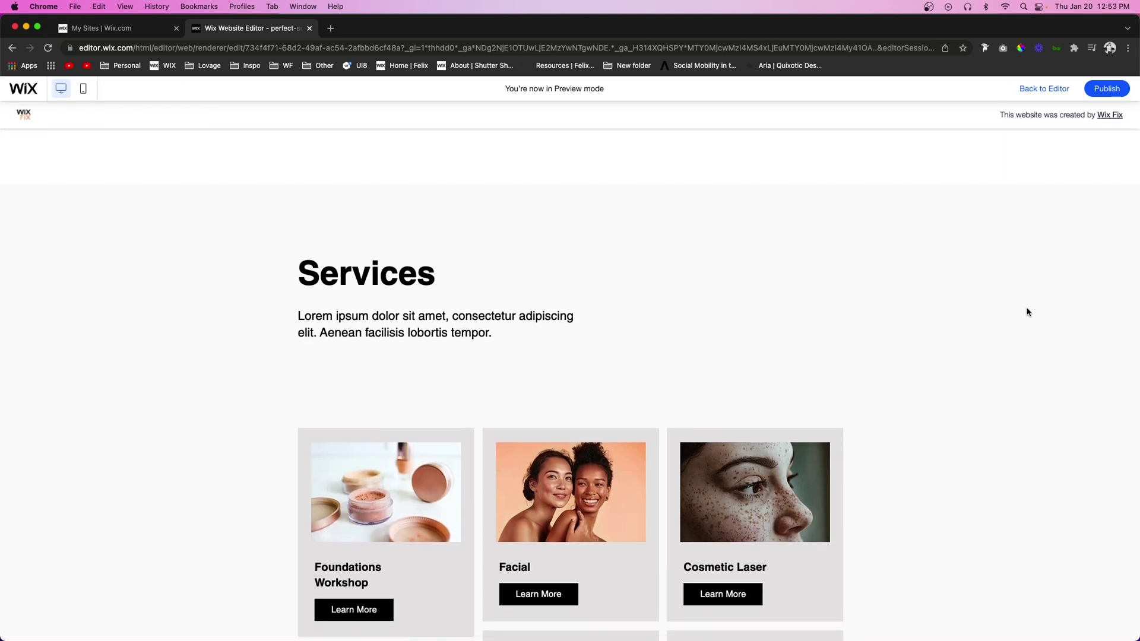
{"action": "scroll", "coordinate": [1028, 312], "scroll_direction": "up", "scroll_amount": 2}
{"action": "scroll", "coordinate": [944, 363], "scroll_direction": "down", "scroll_amount": 8}
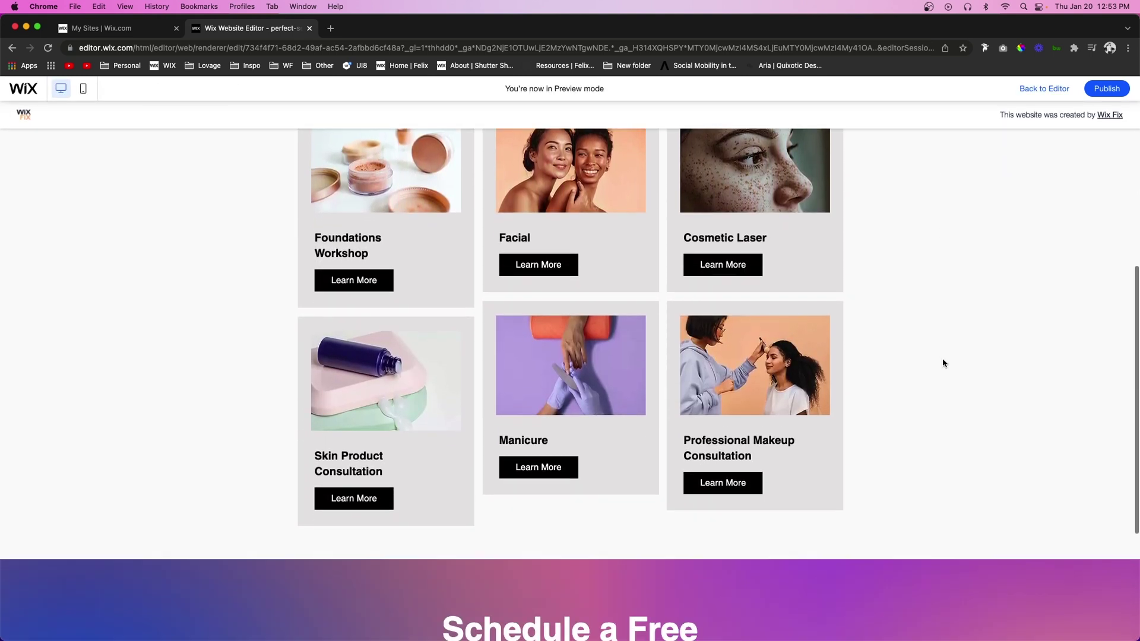
{"action": "scroll", "coordinate": [942, 358], "scroll_direction": "up", "scroll_amount": 9}
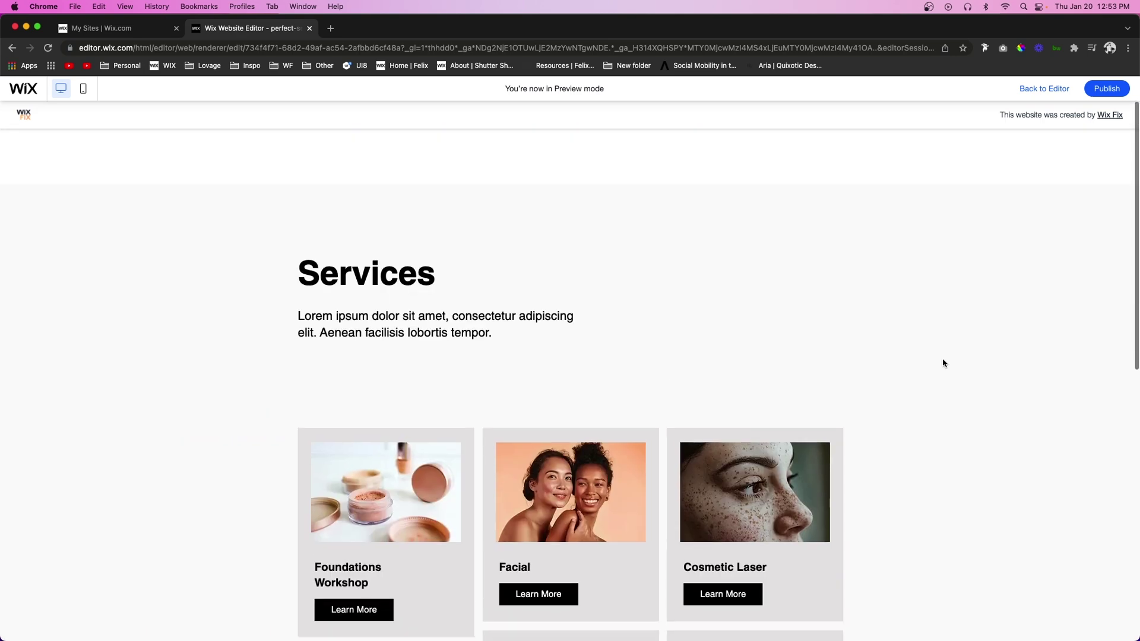
{"action": "scroll", "coordinate": [772, 256], "scroll_direction": "down", "scroll_amount": 2}
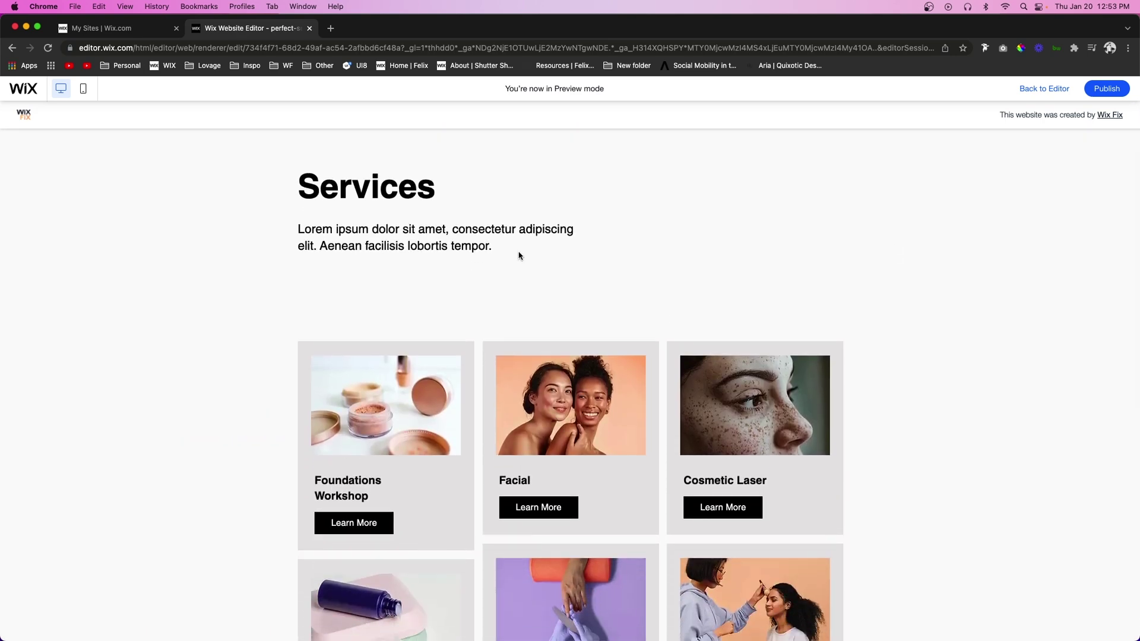
Step: Review the previewed page's Services heading and intro paragraph, the service cards, and the Schedule a Free Consultation section
{"action": "left_click_drag", "start_coordinate": [516, 255], "coordinate": [411, 184]}
{"action": "left_click", "coordinate": [331, 193]}
{"action": "left_click", "coordinate": [511, 244]}
{"action": "left_click_drag", "start_coordinate": [493, 250], "coordinate": [297, 238]}
{"action": "scroll", "coordinate": [546, 372], "scroll_direction": "down", "scroll_amount": 3}
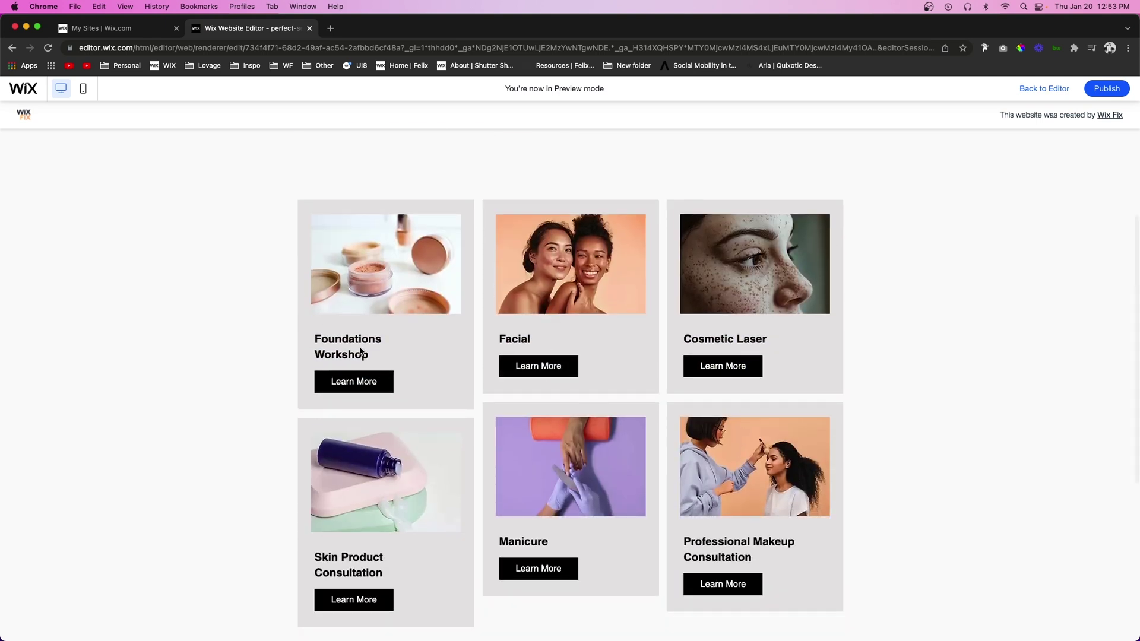
{"action": "scroll", "coordinate": [590, 282], "scroll_direction": "down", "scroll_amount": 5}
{"action": "scroll", "coordinate": [590, 282], "scroll_direction": "down", "scroll_amount": 2}
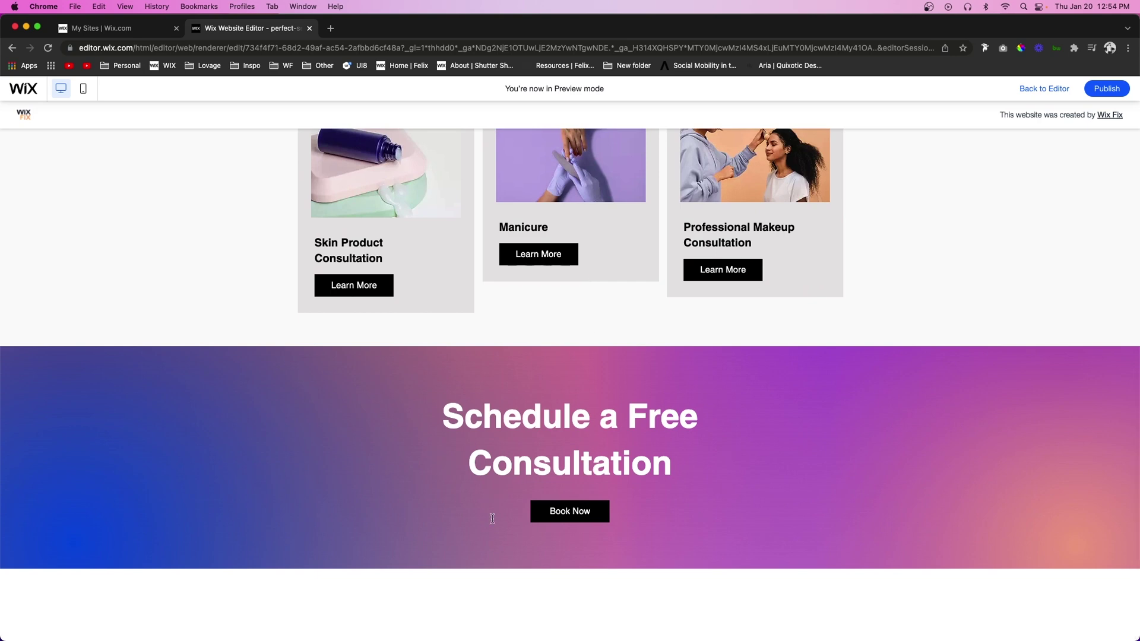
{"action": "scroll", "coordinate": [674, 516], "scroll_direction": "up", "scroll_amount": 10}
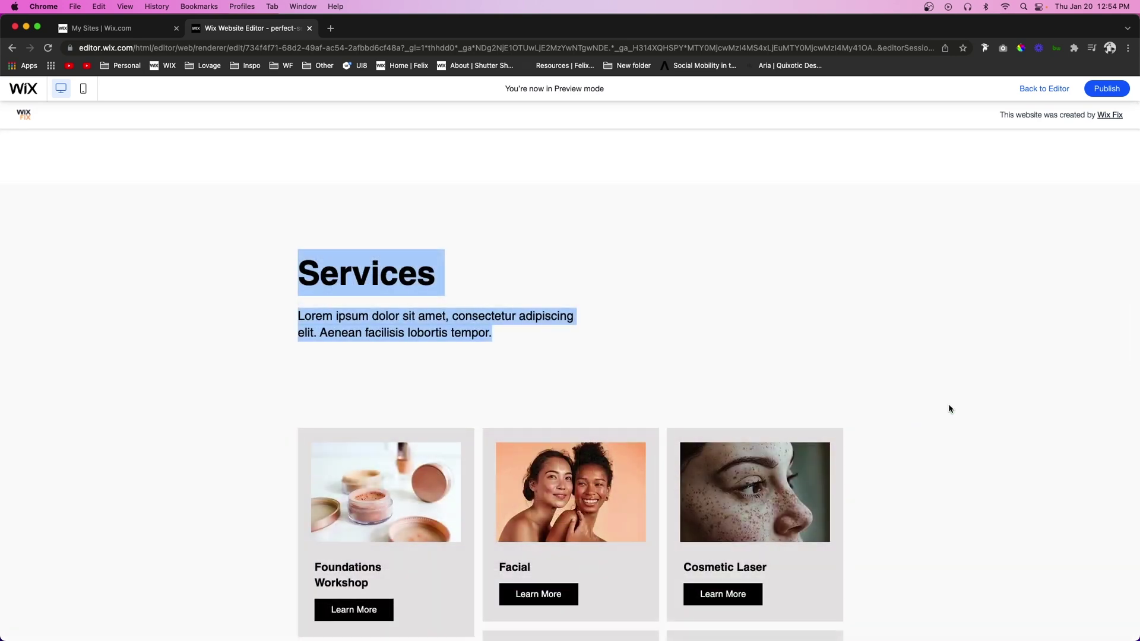
{"action": "left_click", "coordinate": [949, 408]}
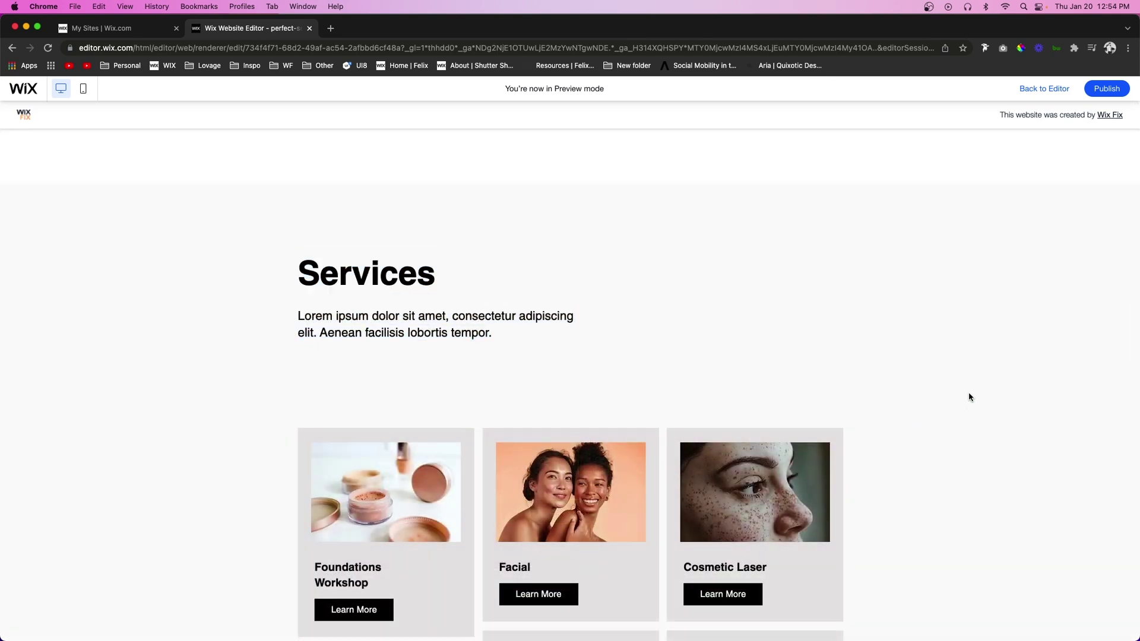